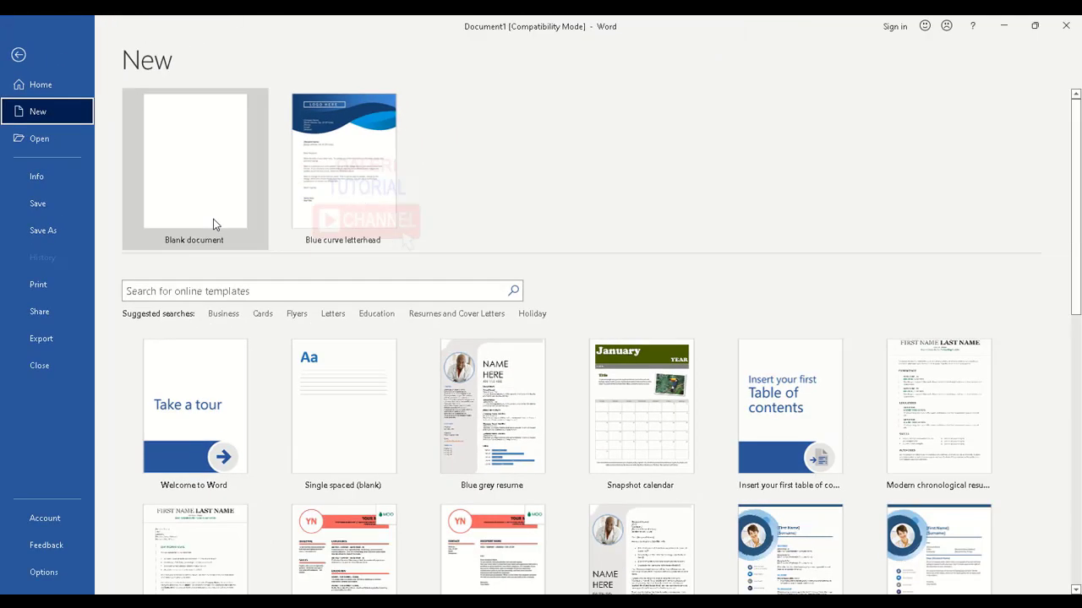
# Look through the available document templates and create a new blank document
pyautogui.scroll(-3, 382, 441)
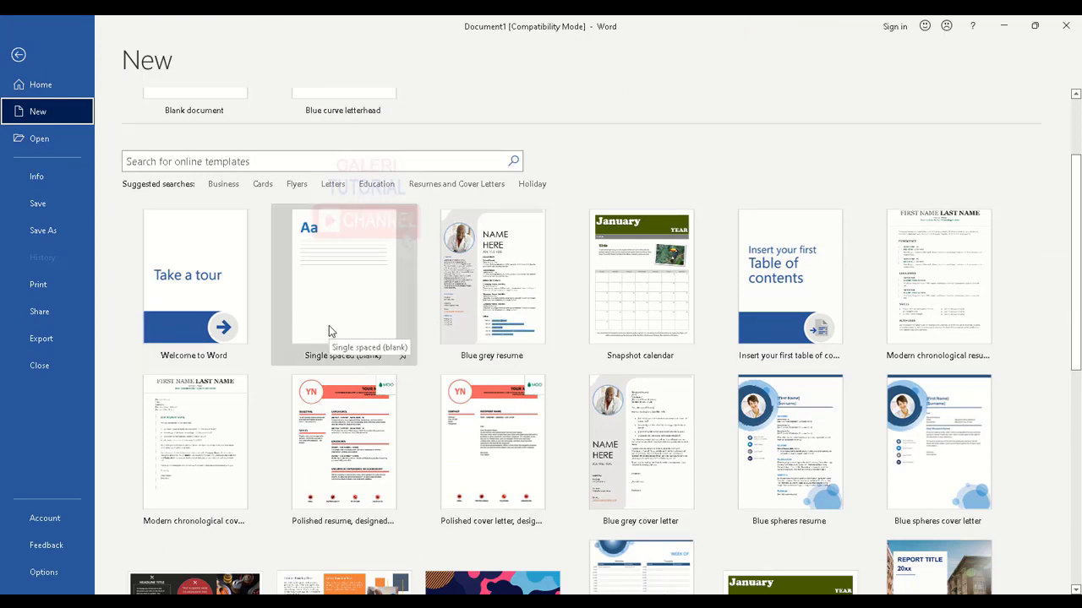
pyautogui.scroll(-6, 433, 342)
pyautogui.scroll(5, 434, 343)
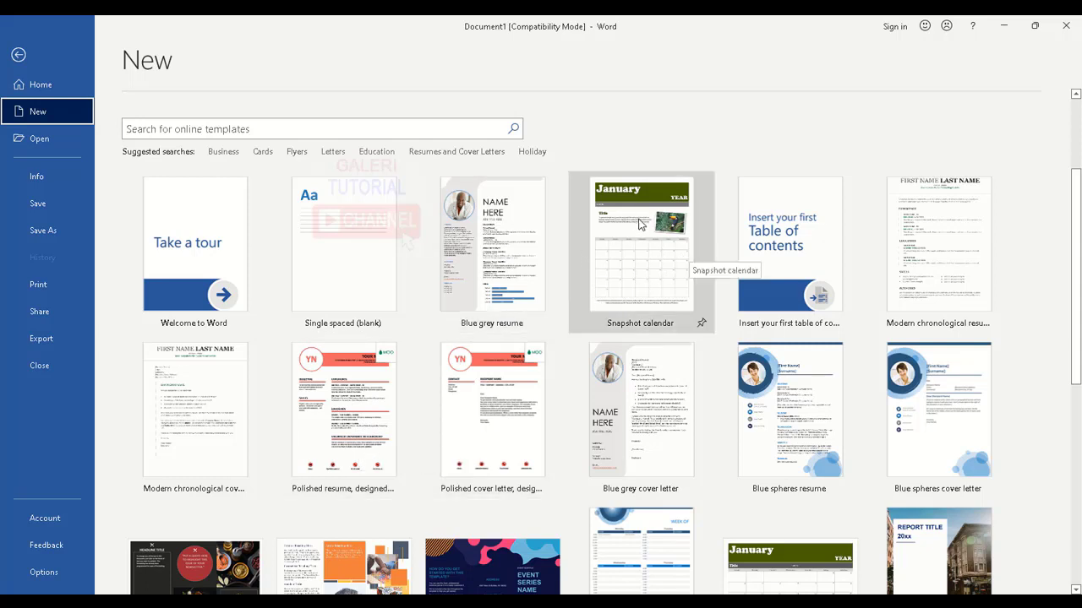
pyautogui.scroll(2, 648, 235)
pyautogui.scroll(1, 644, 295)
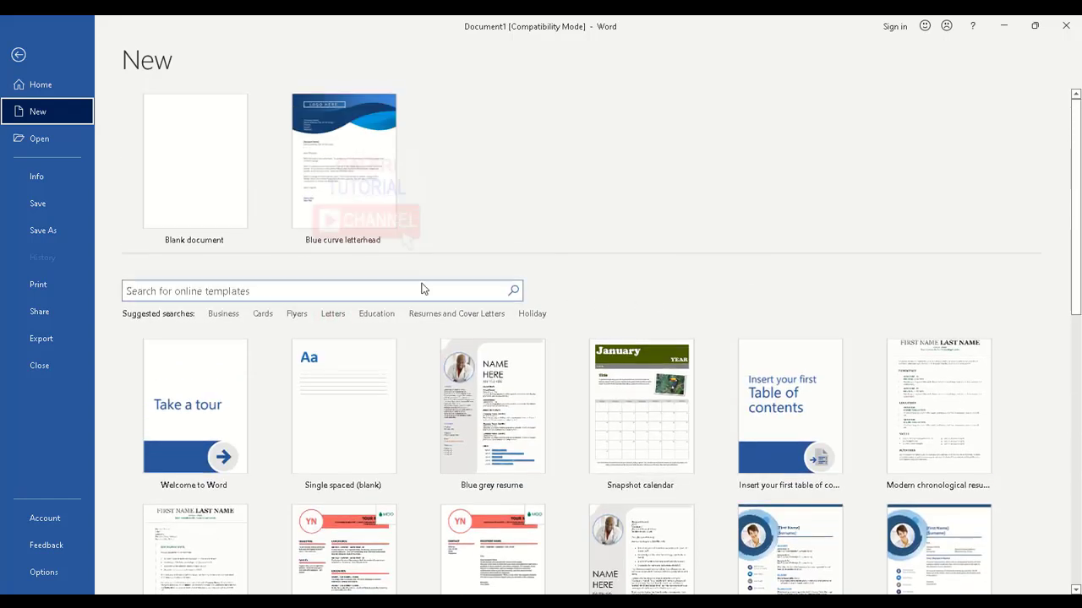
pyautogui.click(201, 184)
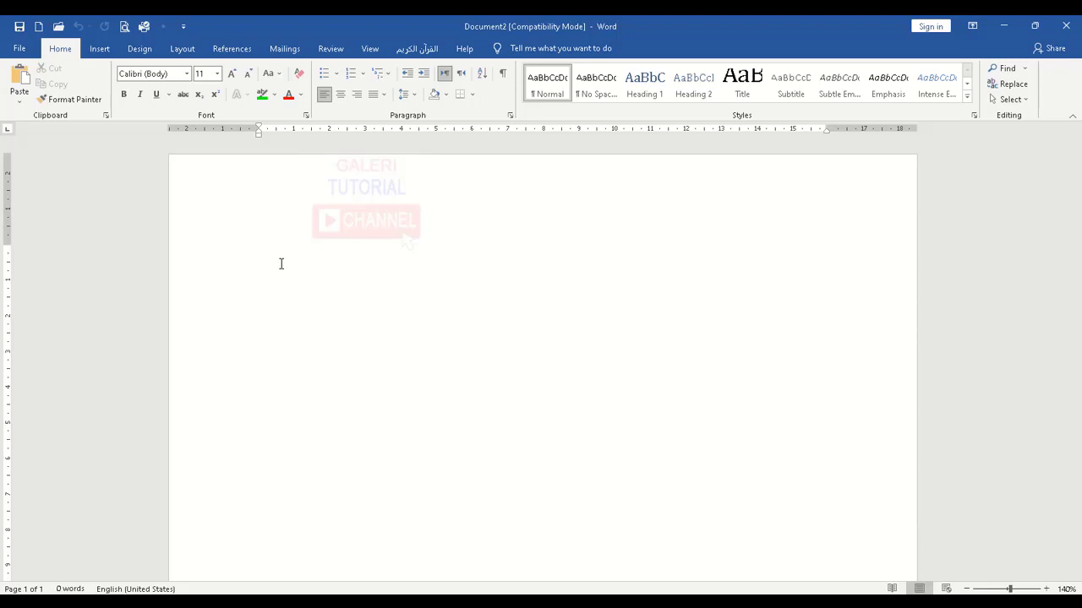
# Write "Cara belajar membuka dan mengoperasikan" as the beginning of the first line of the document
pyautogui.write('cara membu')
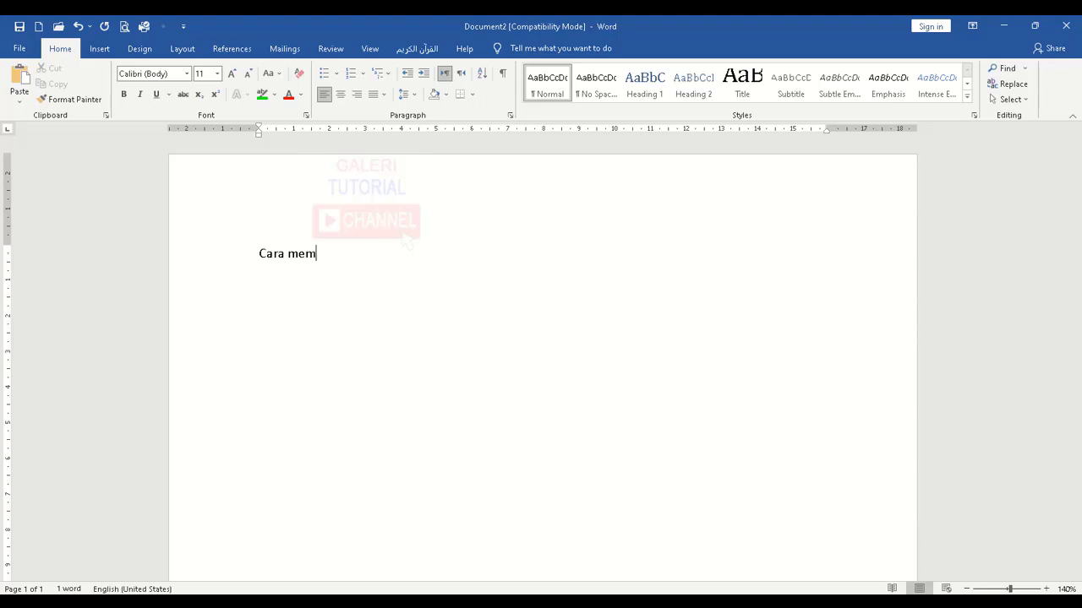
pyautogui.press('BackSpace')
pyautogui.press('BackSpace')
pyautogui.press('BackSpace')
pyautogui.press('BackSpace')
pyautogui.press('BackSpace')
pyautogui.write('belajar membu')
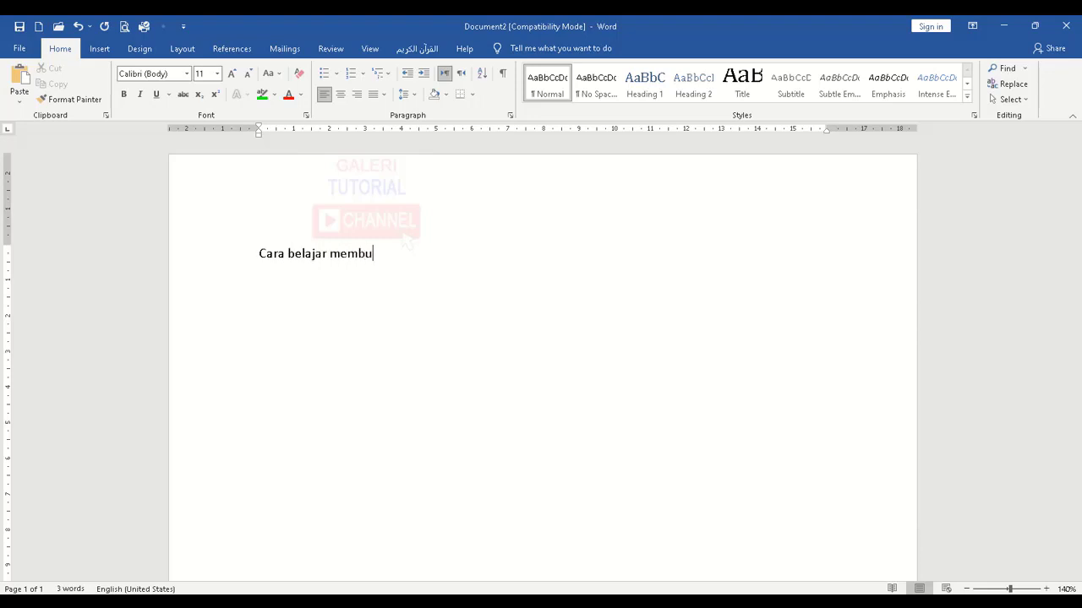
pyautogui.write('ka dan mengoperasikan')
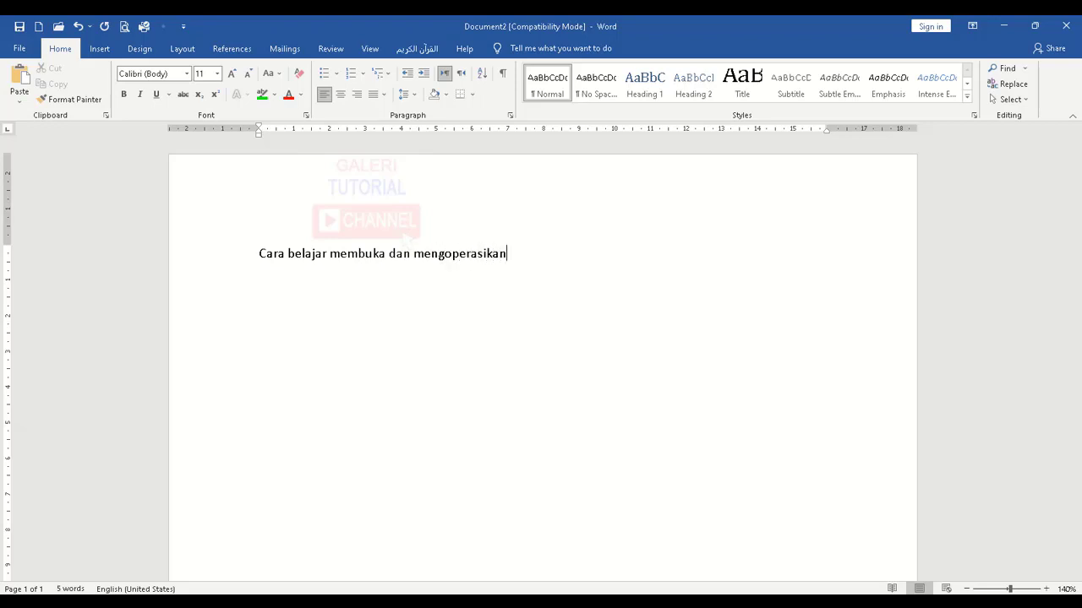
# Complete the first line with "microsoft office word" and start a new paragraph below it
pyautogui.write(' micrsoso')
pyautogui.press('BackSpace')
pyautogui.press('BackSpace')
pyautogui.press('BackSpace')
pyautogui.press('BackSpace')
pyautogui.write('osoft office ')
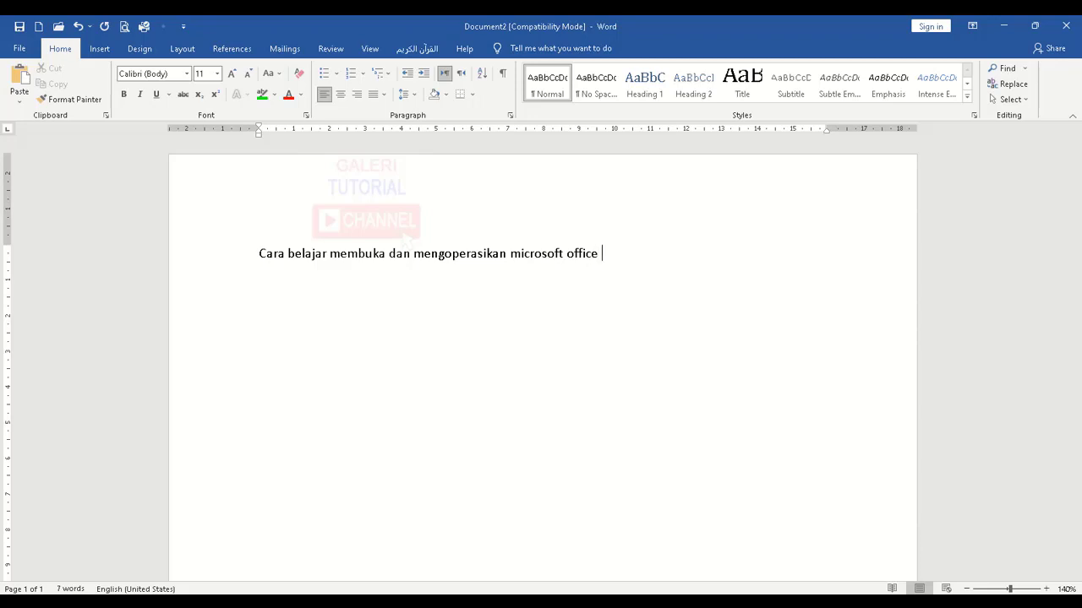
pyautogui.write('word')
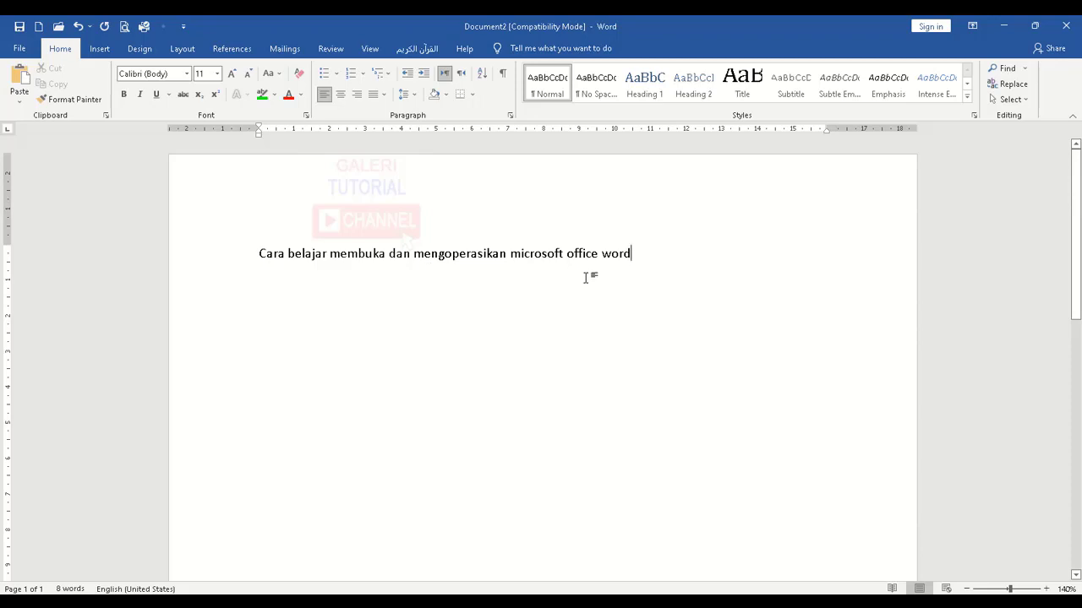
pyautogui.press('Return')
# Make the word "Cara" bold and the word "membuka" italic in the first line
pyautogui.click(434, 257)
pyautogui.click(275, 256)
pyautogui.click(1046, 589)
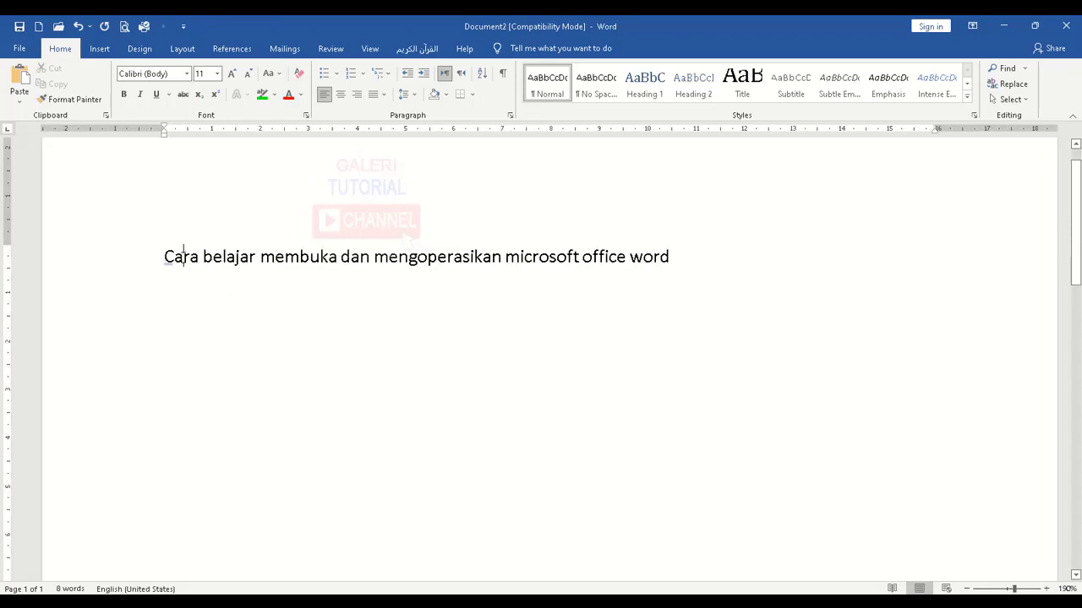
pyautogui.click(124, 94)
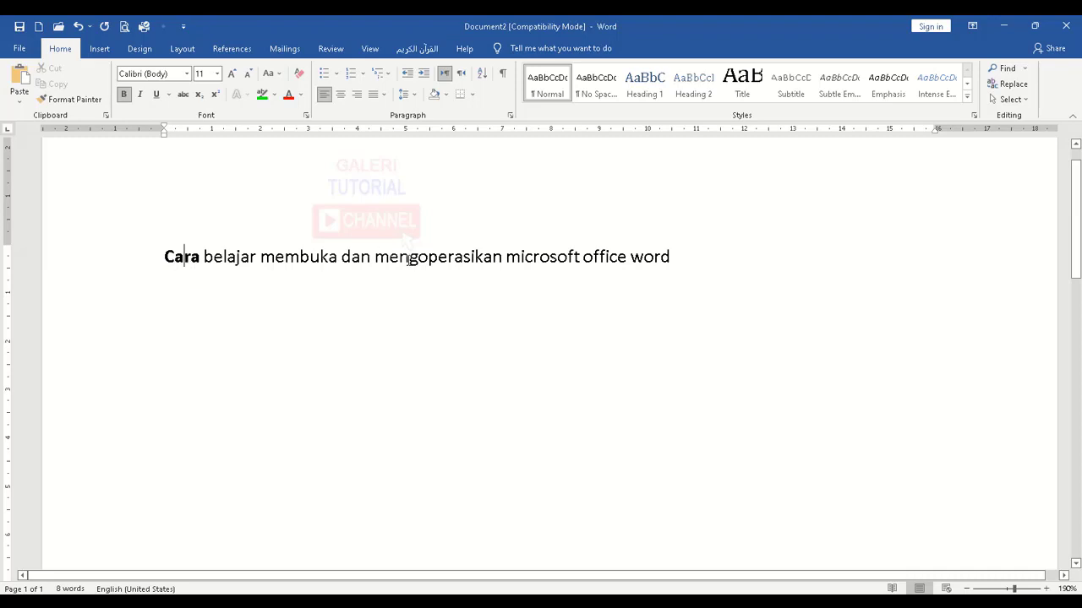
pyautogui.click(299, 256)
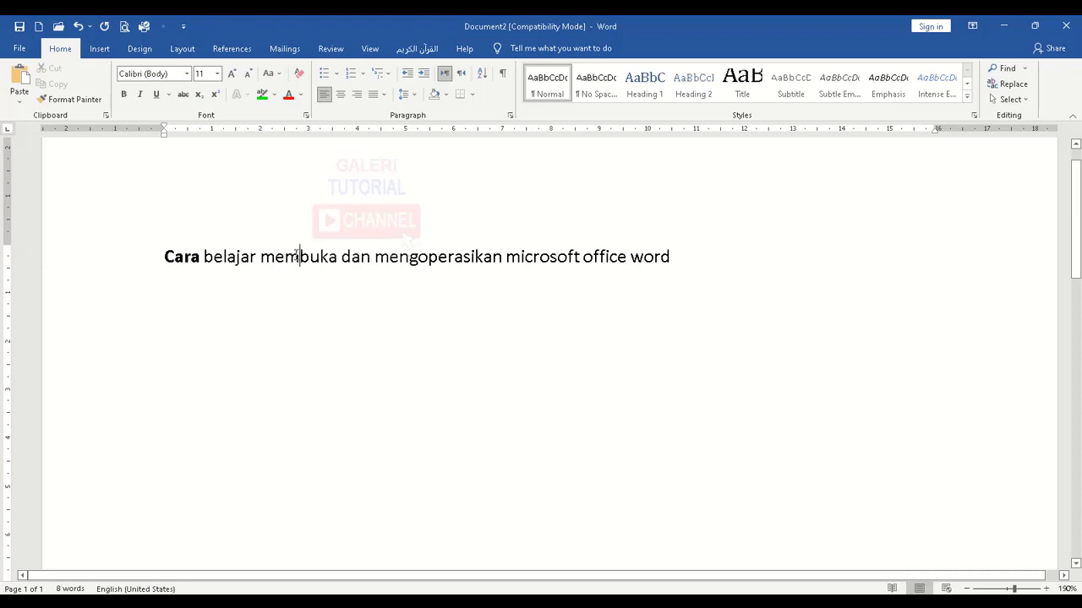
pyautogui.click(141, 95)
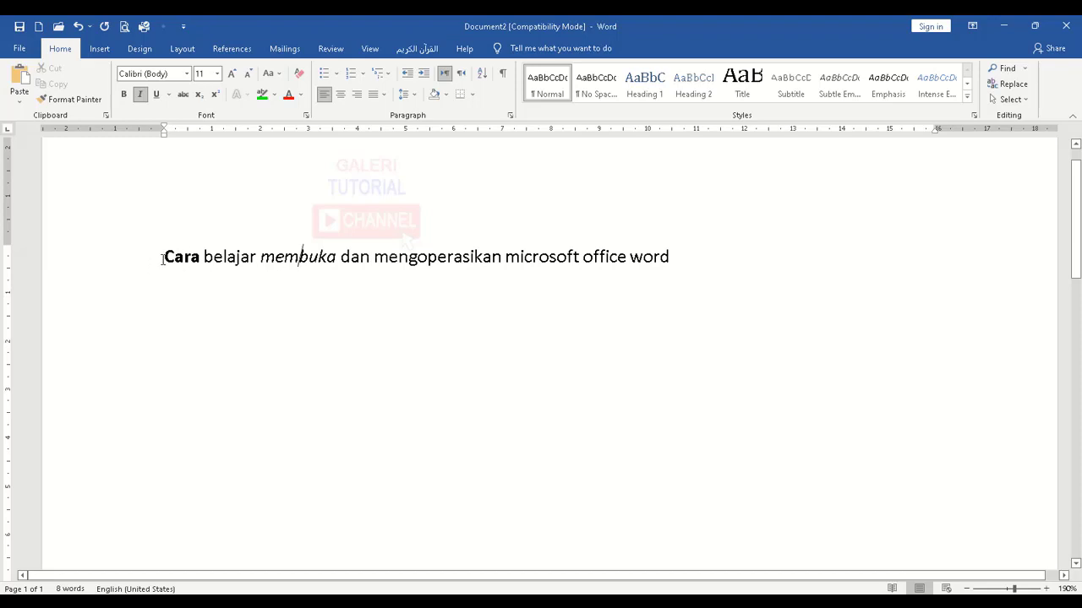
# Format the whole first line as bold and italic with a thick underline
pyautogui.moveTo(159, 257); pyautogui.dragTo(681, 259)
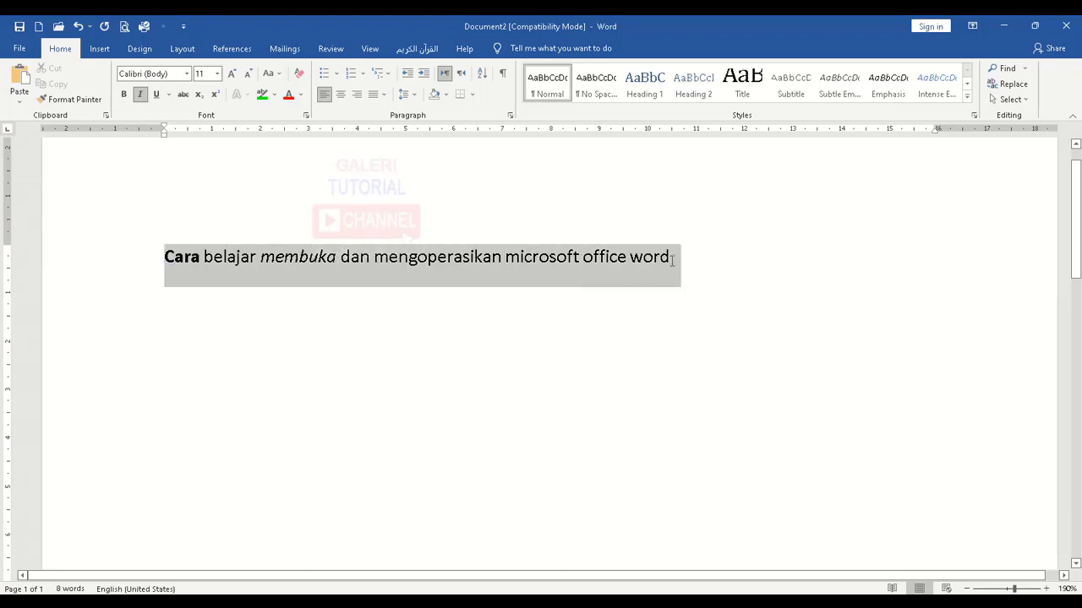
pyautogui.click(505, 258)
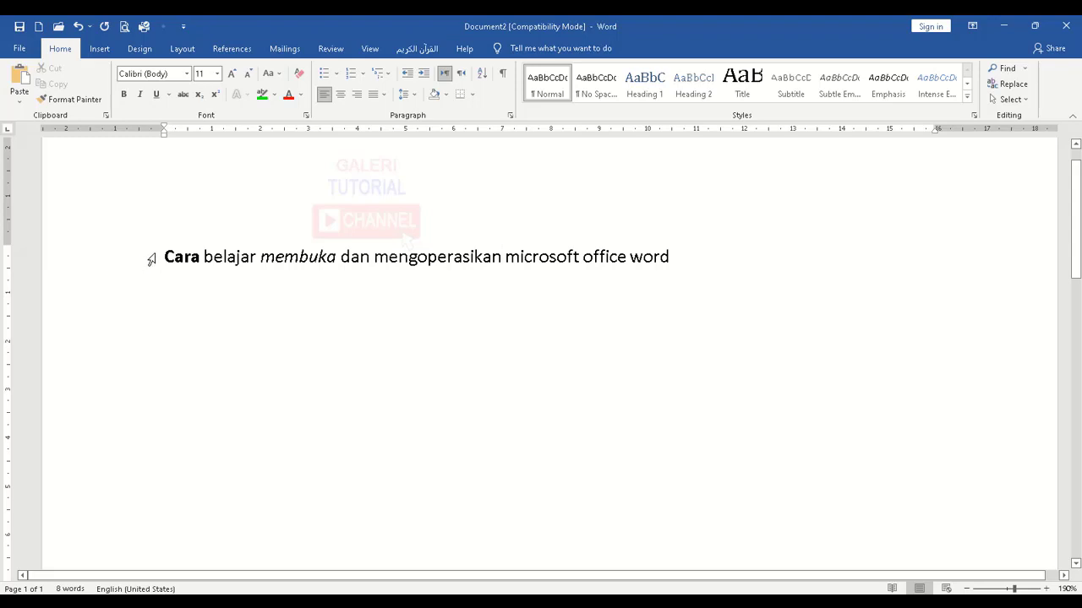
pyautogui.click(111, 267)
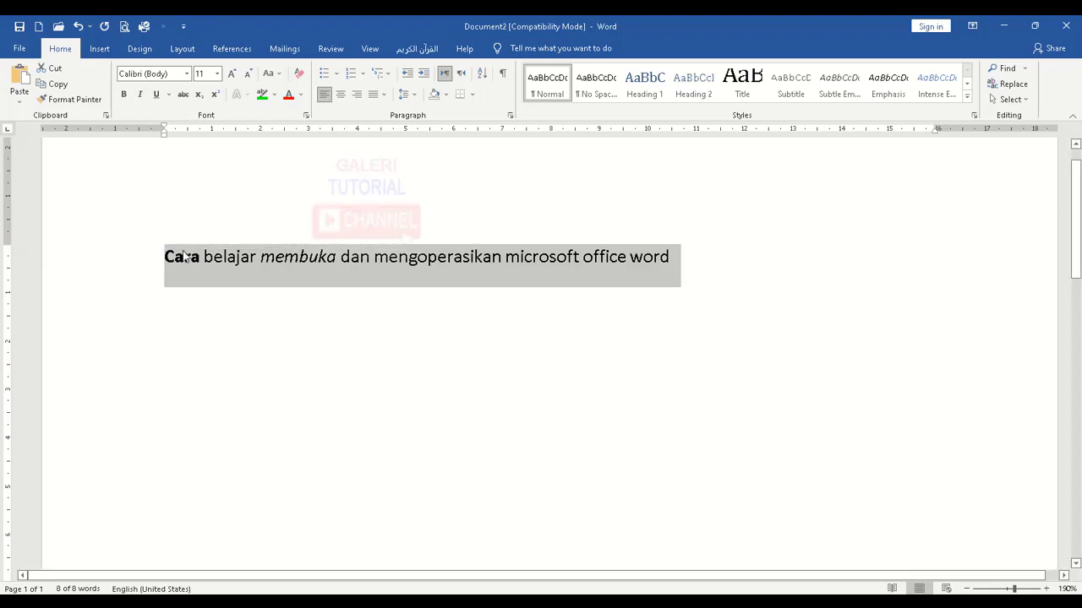
pyautogui.click(124, 94)
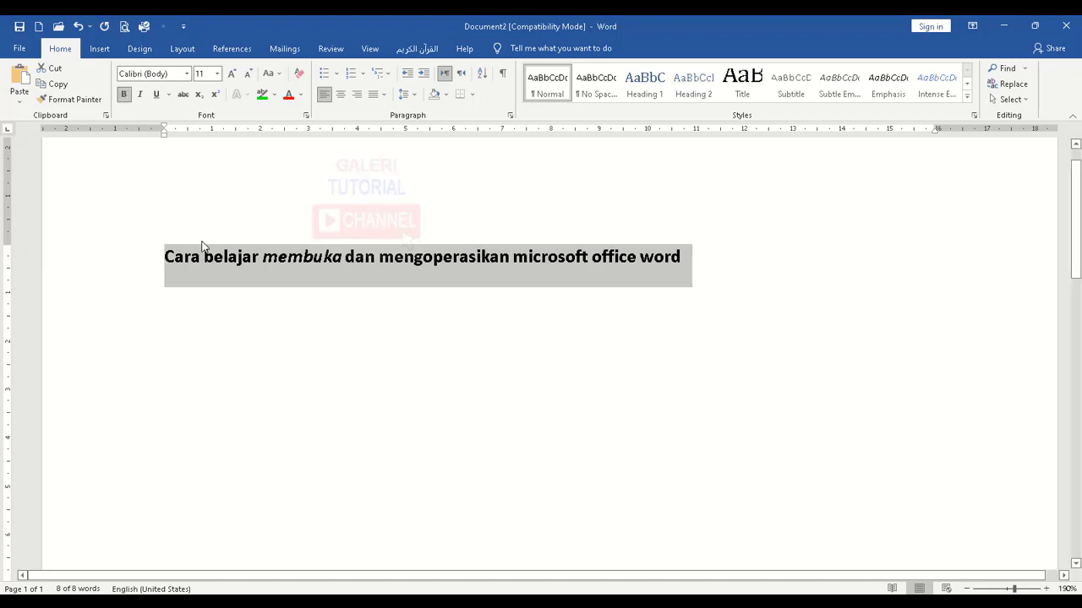
pyautogui.click(142, 96)
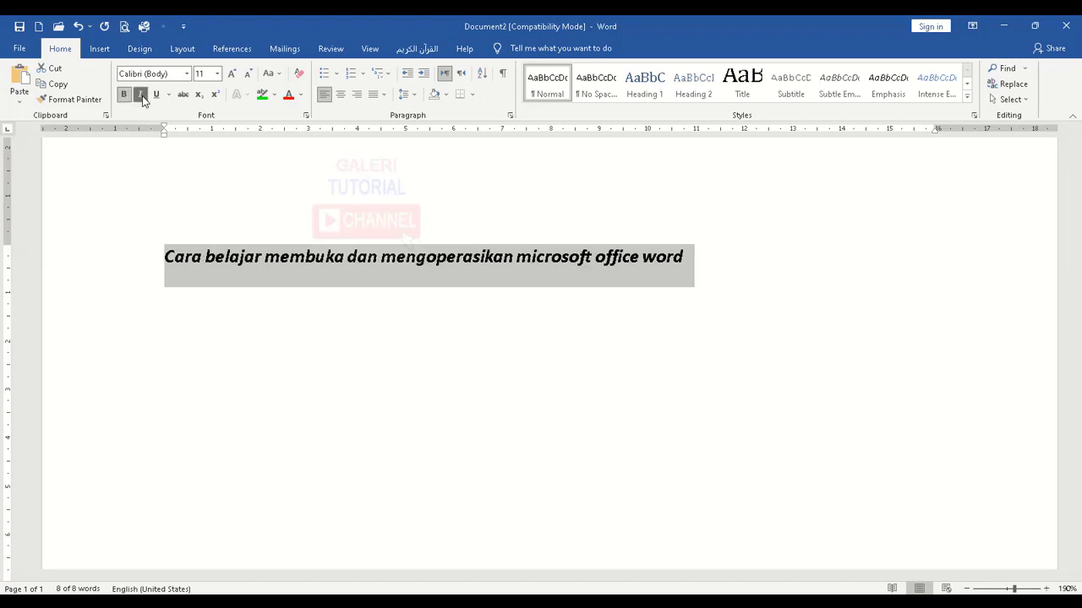
pyautogui.click(157, 96)
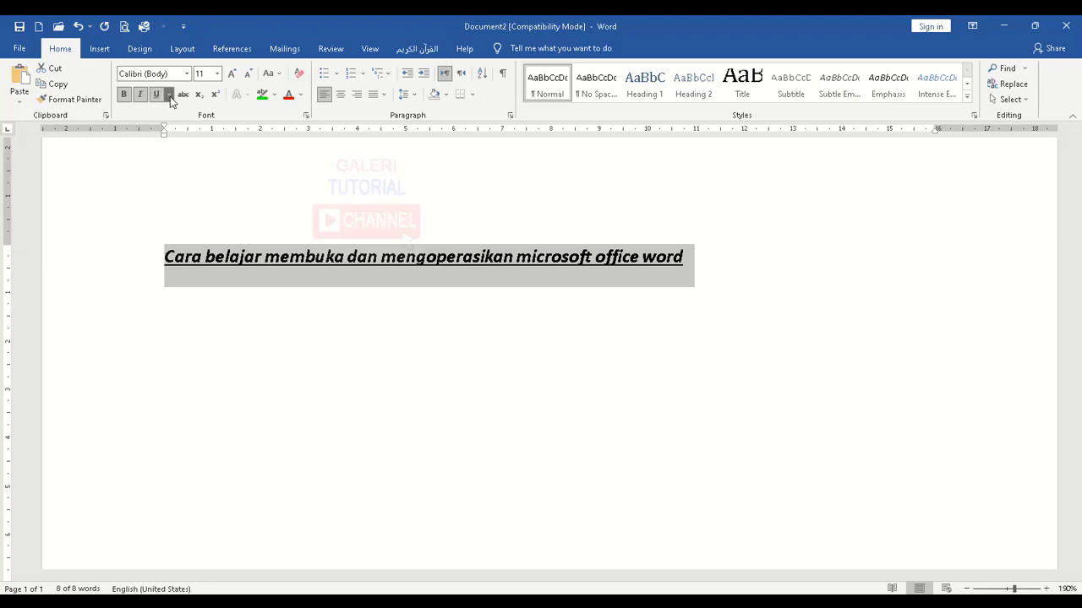
pyautogui.click(169, 95)
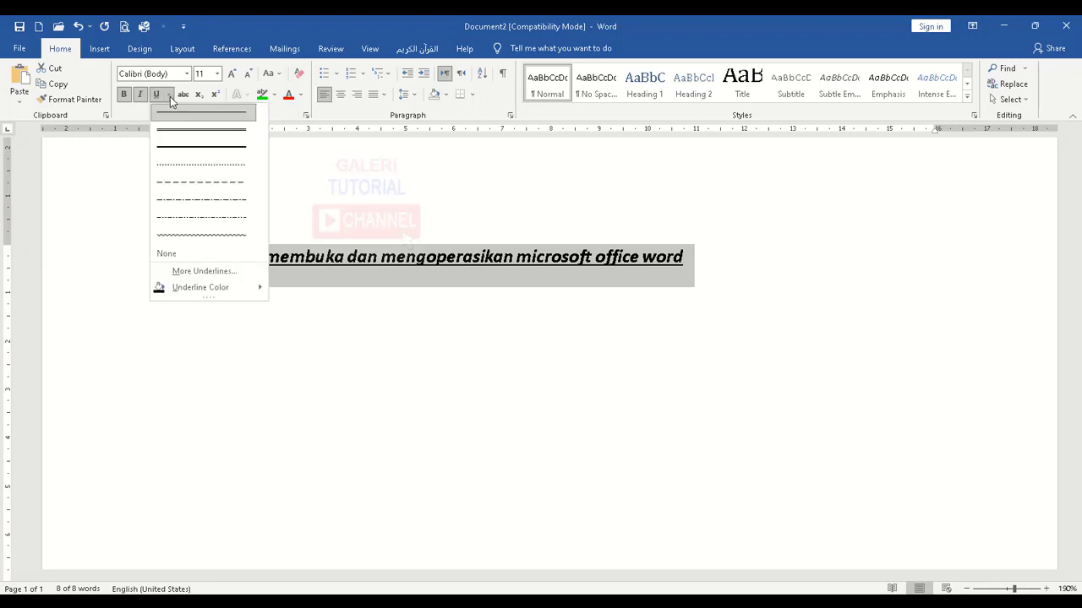
pyautogui.click(213, 147)
pyautogui.click(247, 306)
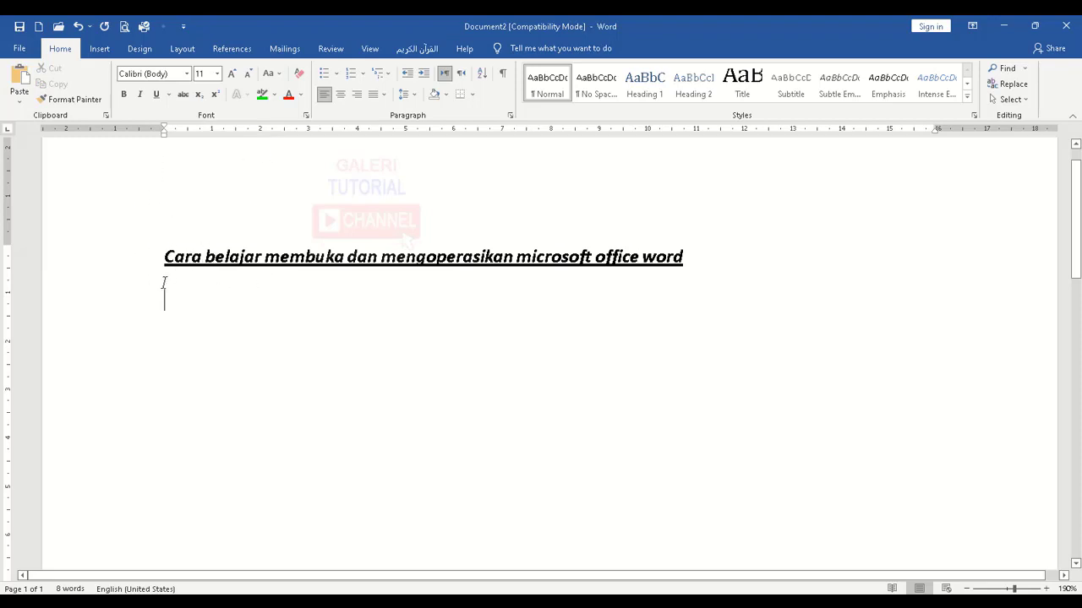
# Set the whole first line in the Algerian font at size 20
pyautogui.click(123, 271)
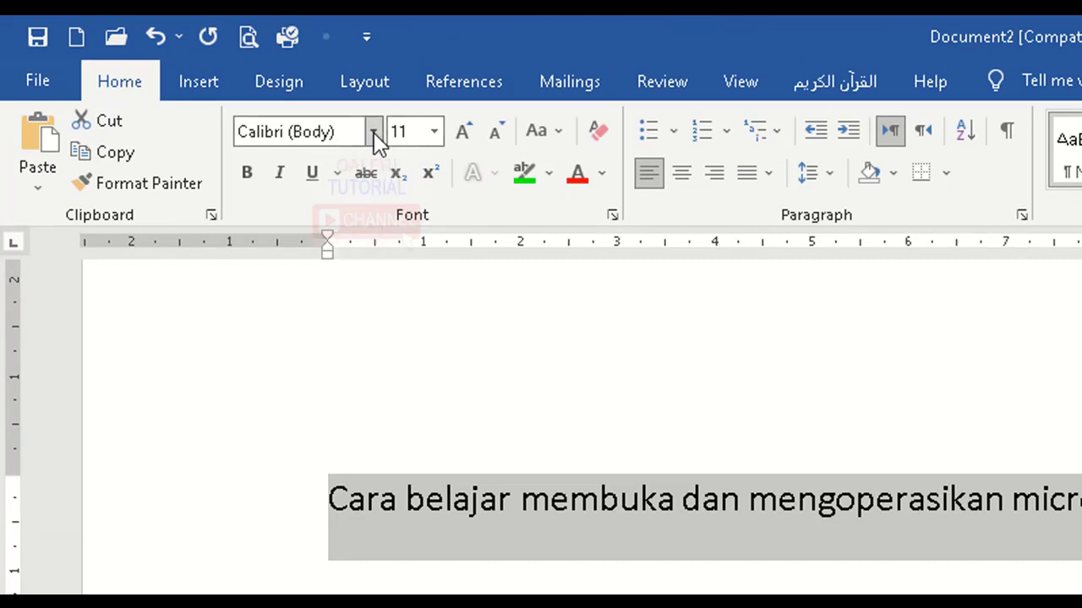
pyautogui.click(374, 132)
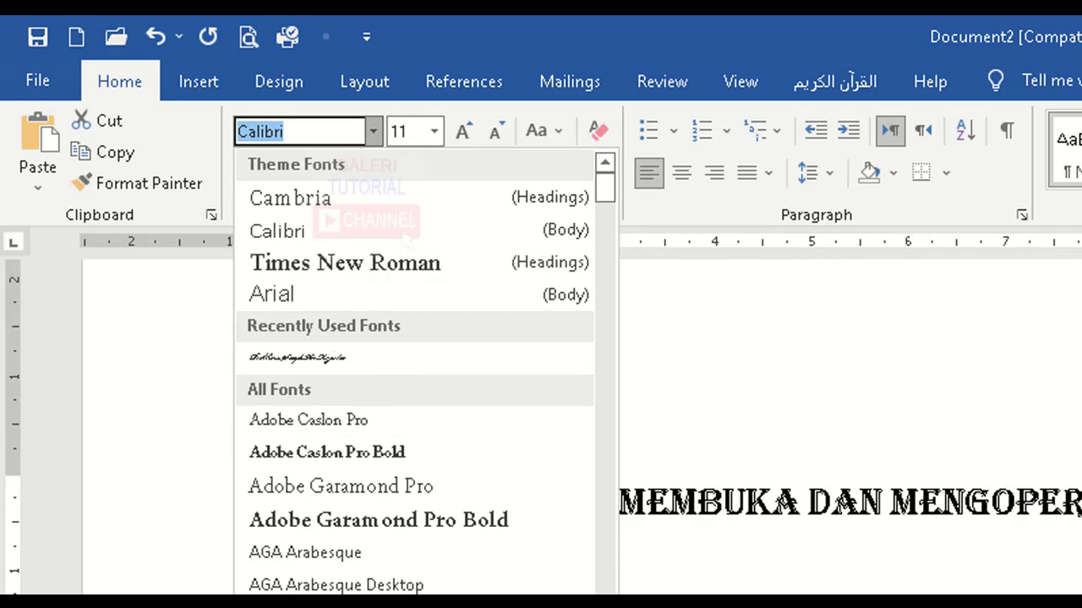
pyautogui.click(381, 606)
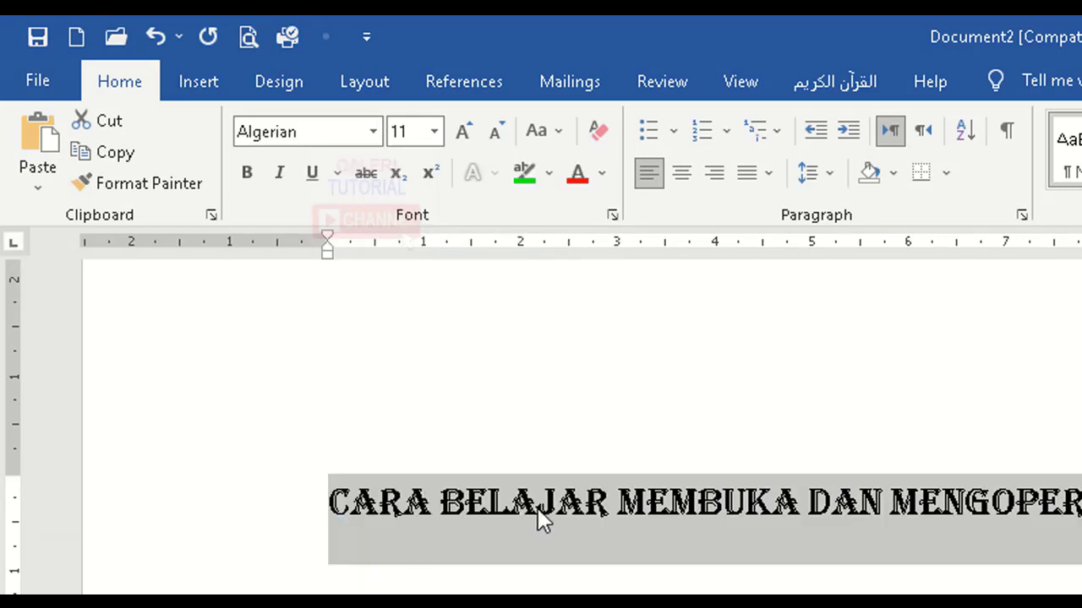
pyautogui.click(434, 132)
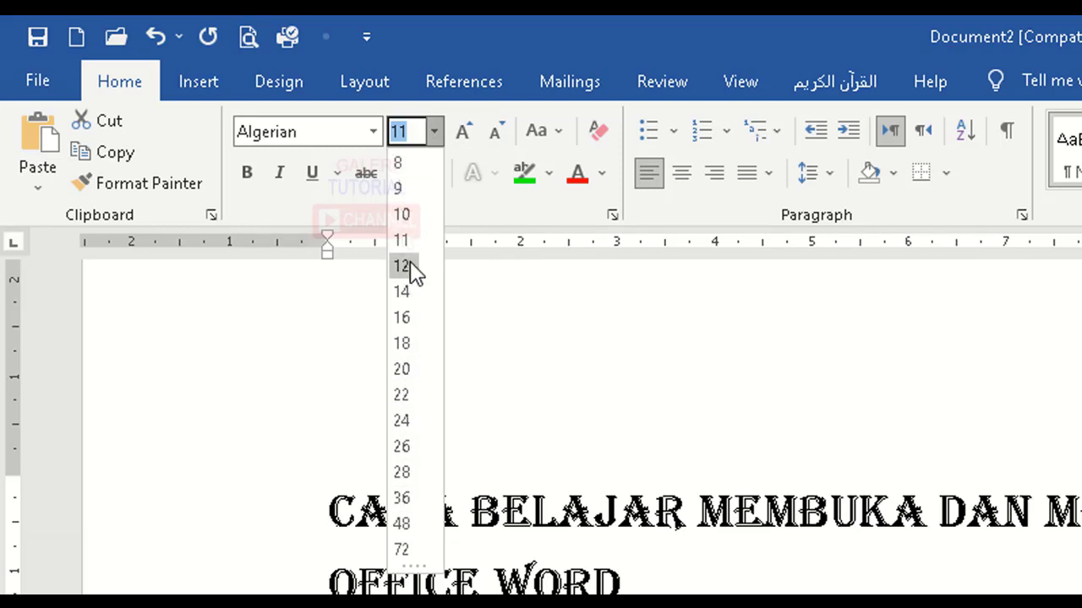
pyautogui.click(404, 370)
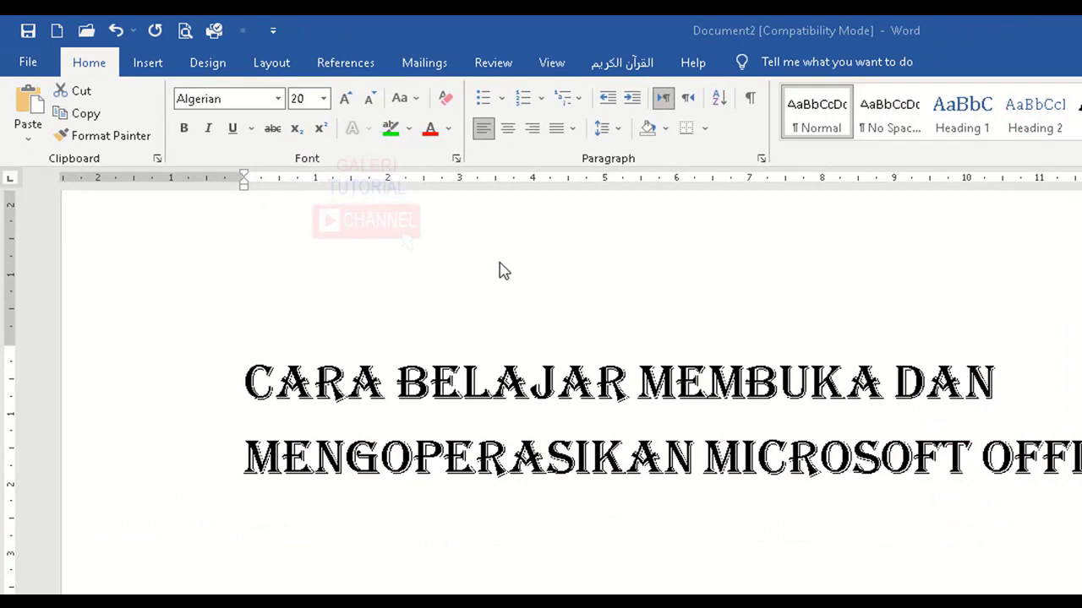
# Colour the selected heading text standard red and highlight it in dark yellow
pyautogui.click(452, 130)
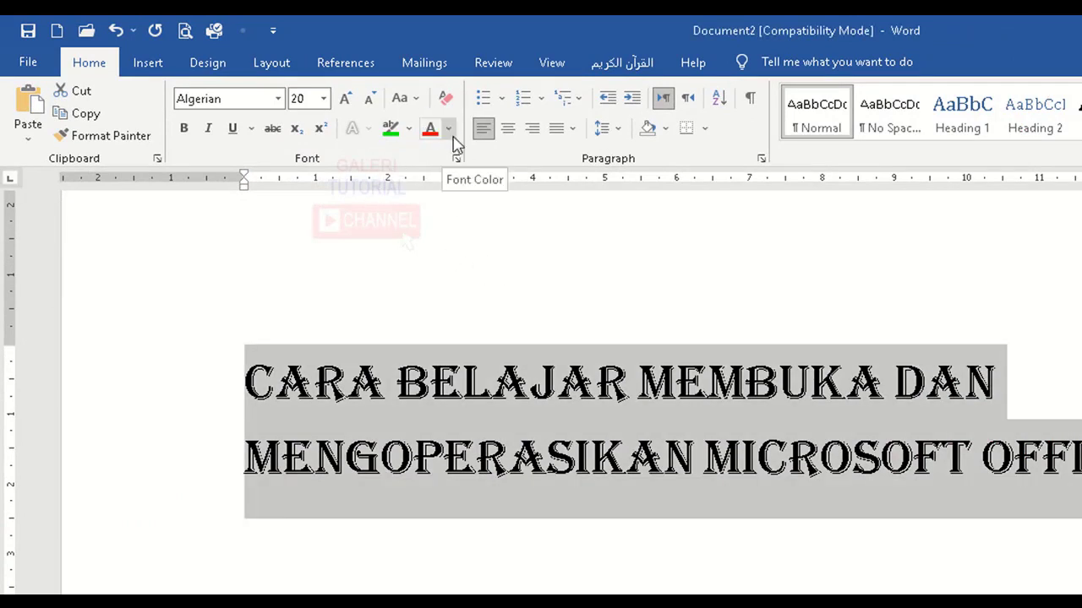
pyautogui.click(451, 130)
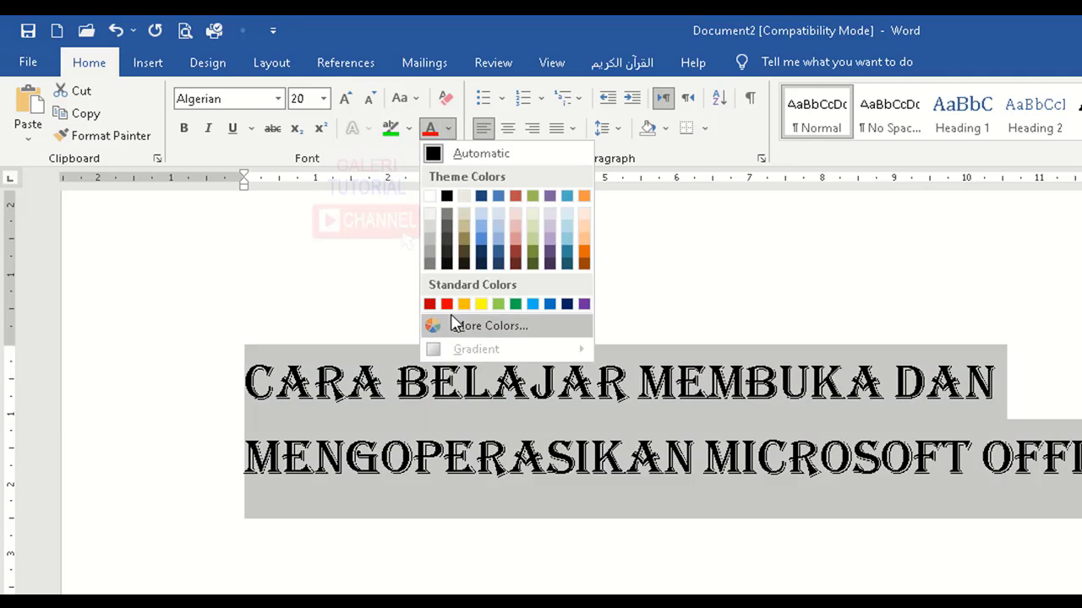
pyautogui.click(447, 304)
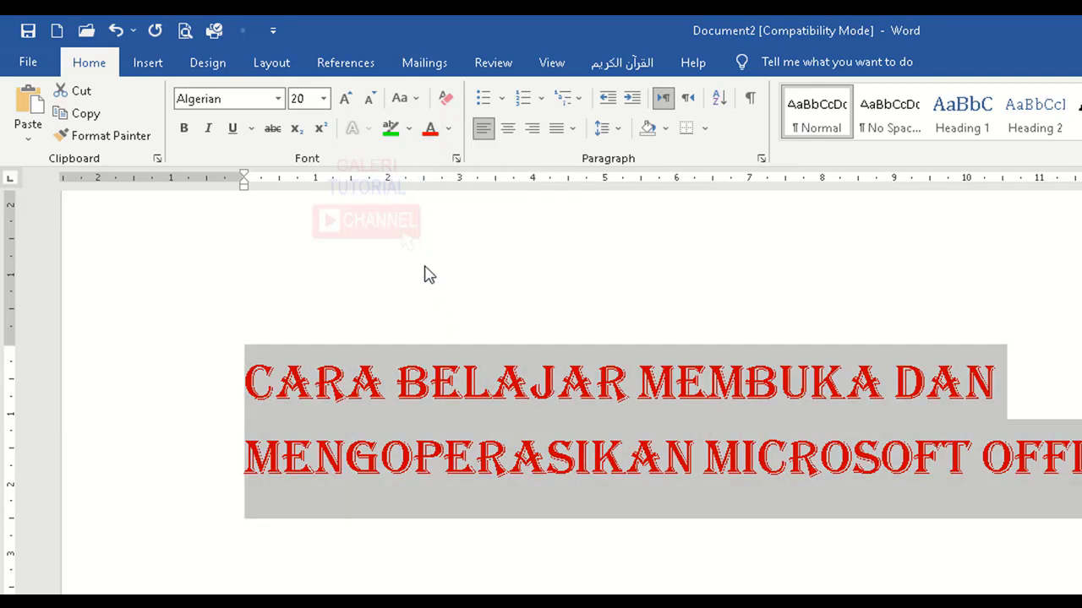
pyautogui.click(411, 132)
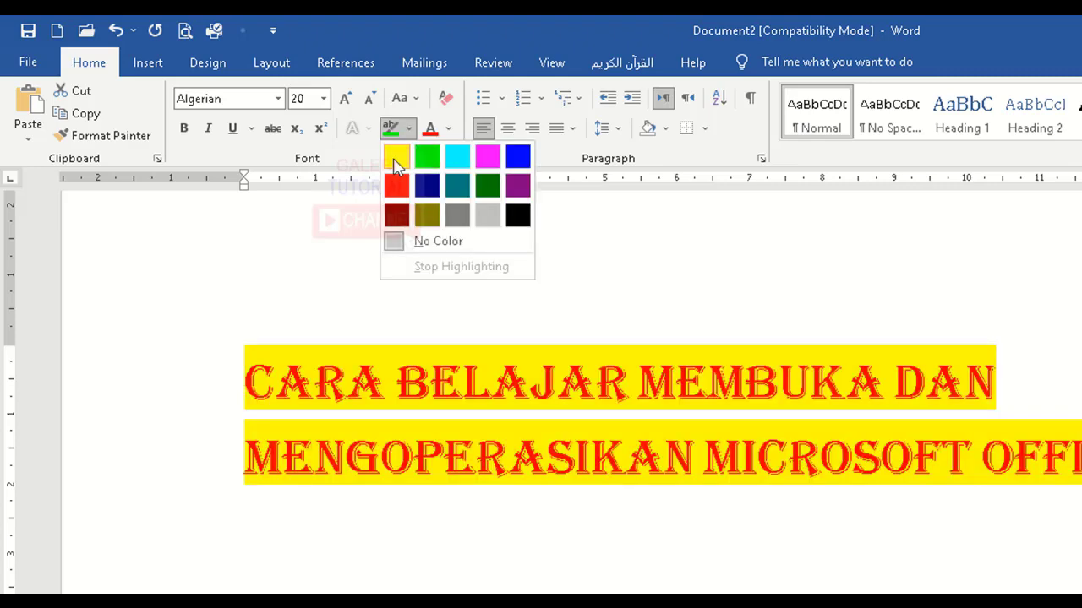
pyautogui.click(430, 219)
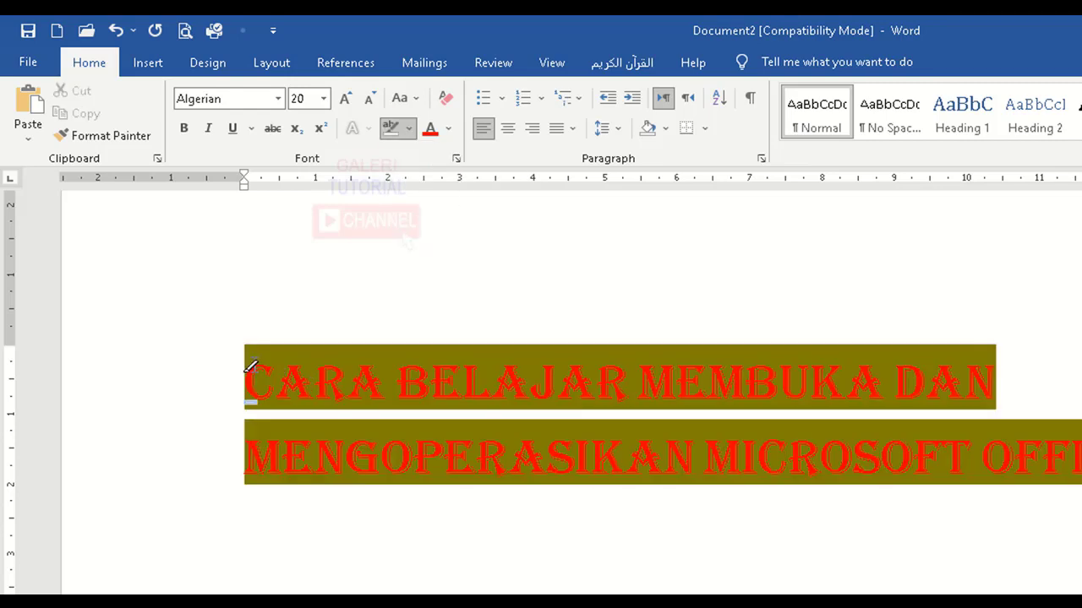
# Remove the highlight from "Cara belajar membuka dan mengoperasikan microsoft" with the highlighter pen, and turn the pen off
pyautogui.moveTo(237, 363); pyautogui.dragTo(936, 374)
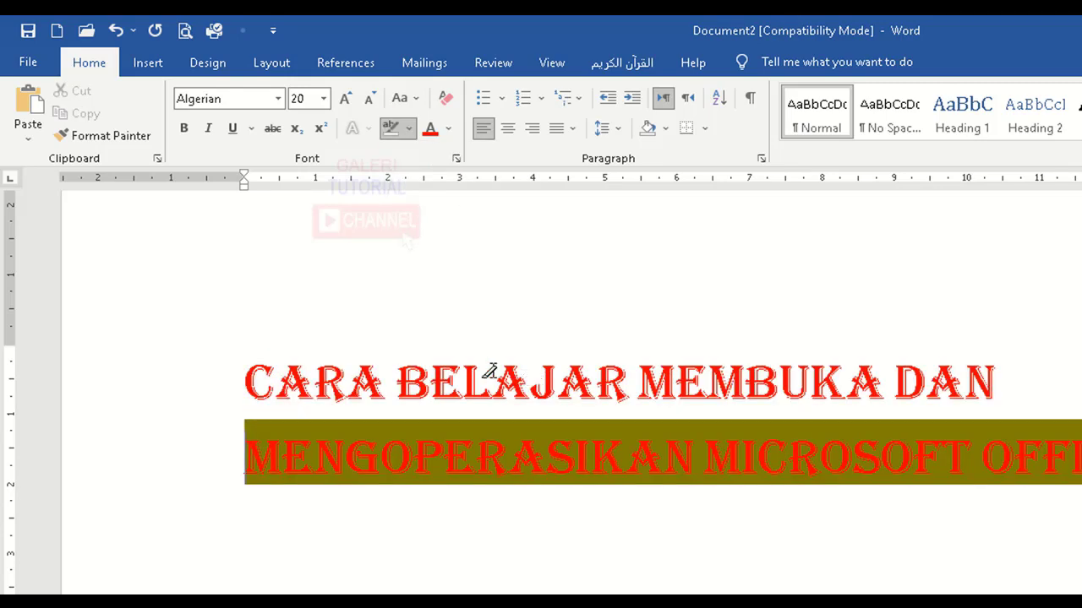
pyautogui.moveTo(374, 445); pyautogui.dragTo(971, 448)
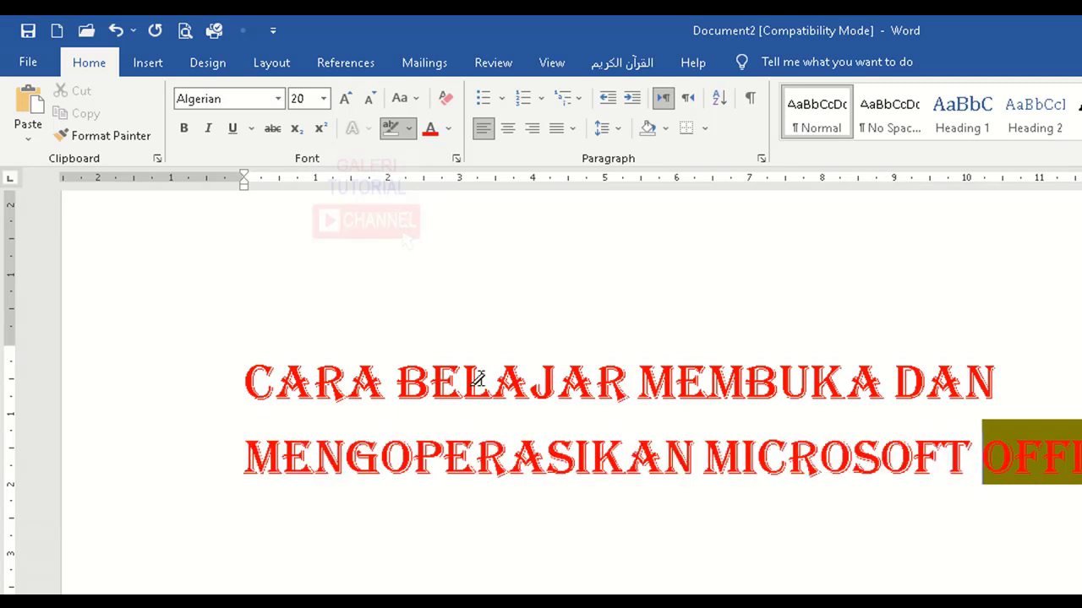
pyautogui.click(409, 128)
pyautogui.click(394, 133)
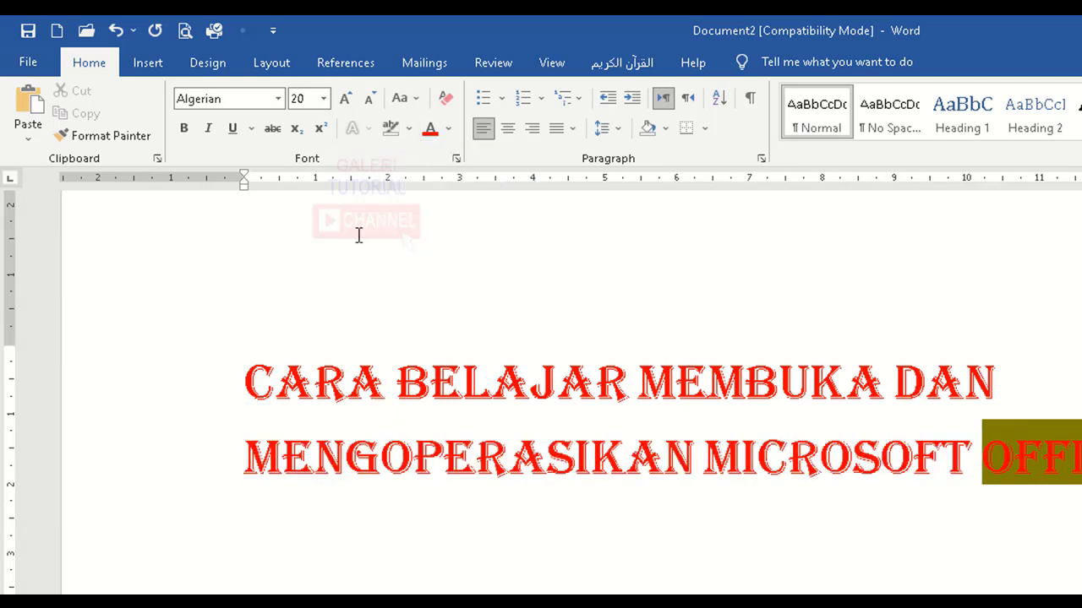
pyautogui.click(277, 385)
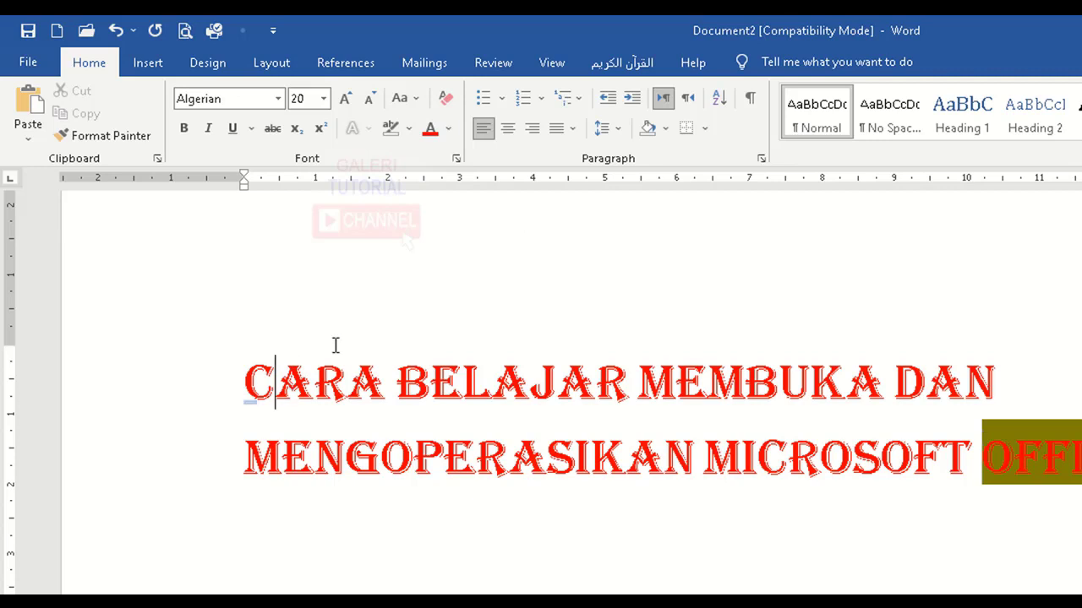
# Enlarge the word "Cara" at the start of the sentence to font size 28
pyautogui.click(345, 99)
pyautogui.click(346, 99)
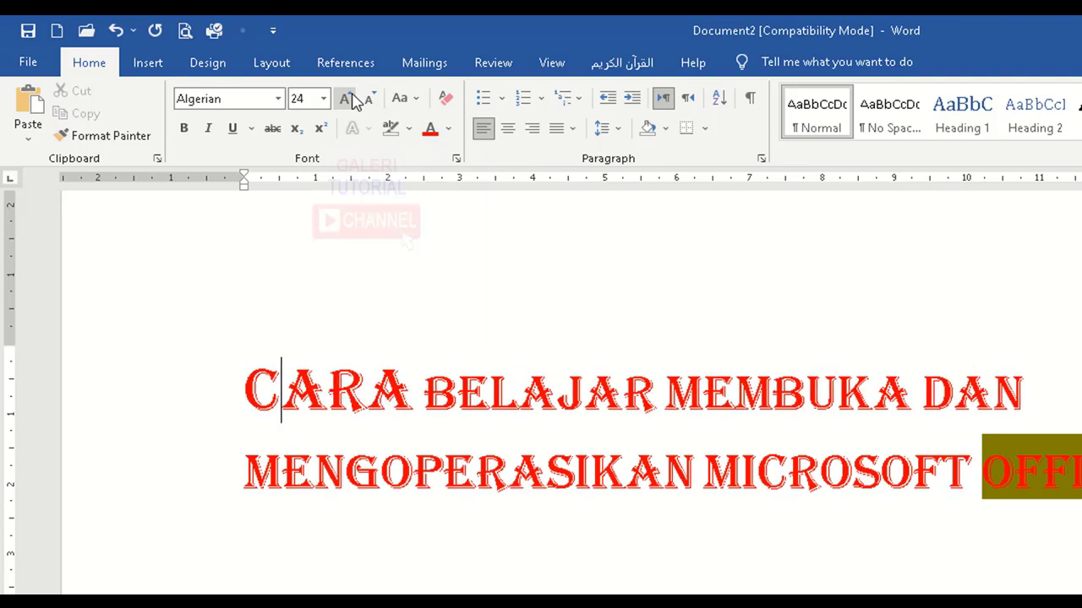
pyautogui.click(345, 98)
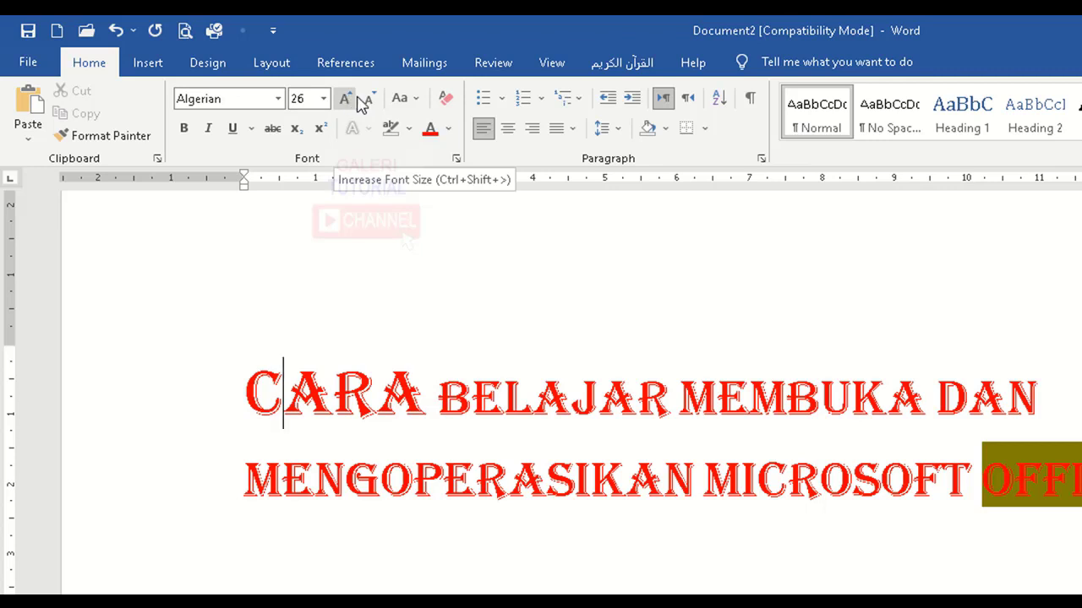
pyautogui.click(346, 100)
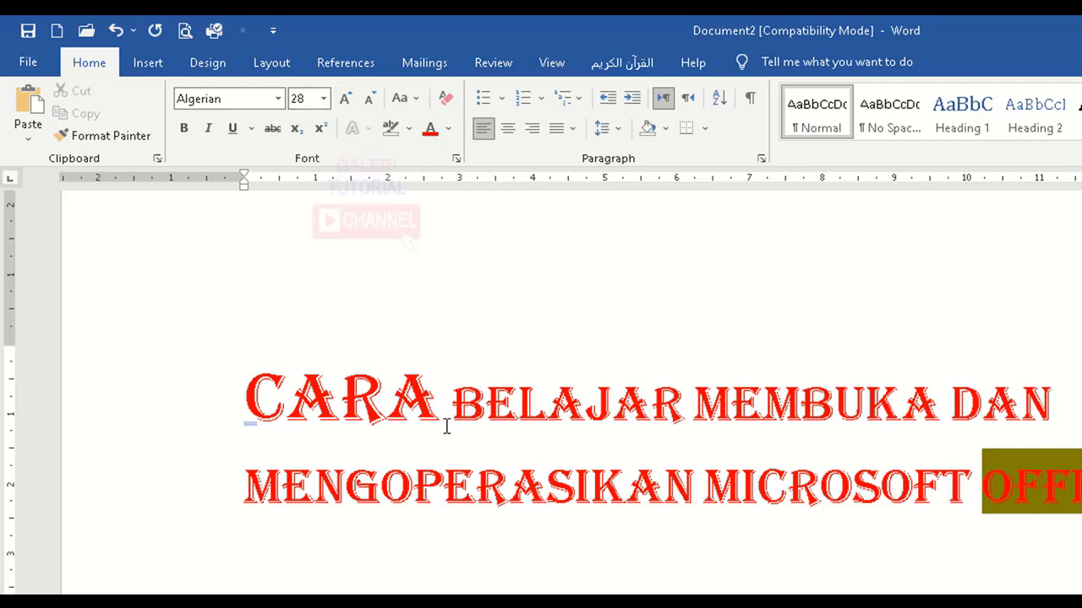
# Shrink the word "belajar" in the first line to font size 12
pyautogui.click(549, 404)
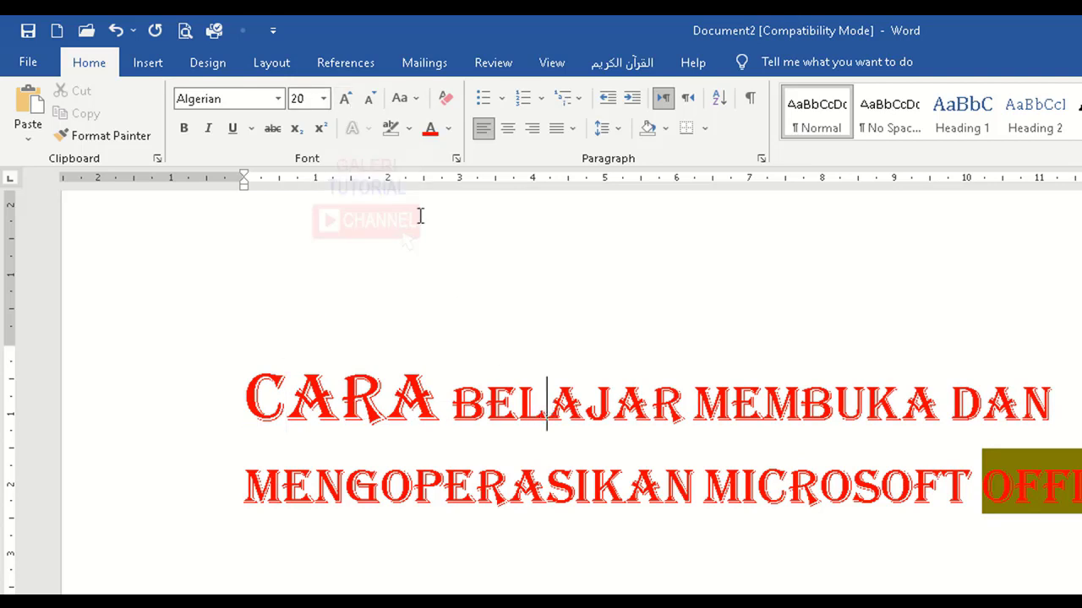
pyautogui.click(372, 99)
pyautogui.click(372, 100)
pyautogui.click(372, 100)
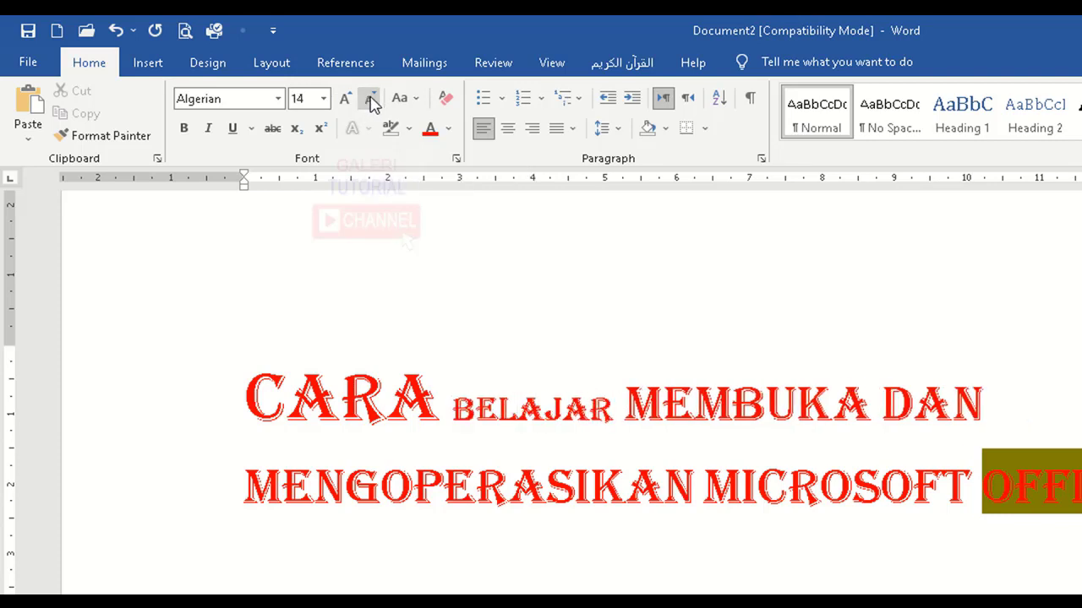
pyautogui.click(372, 100)
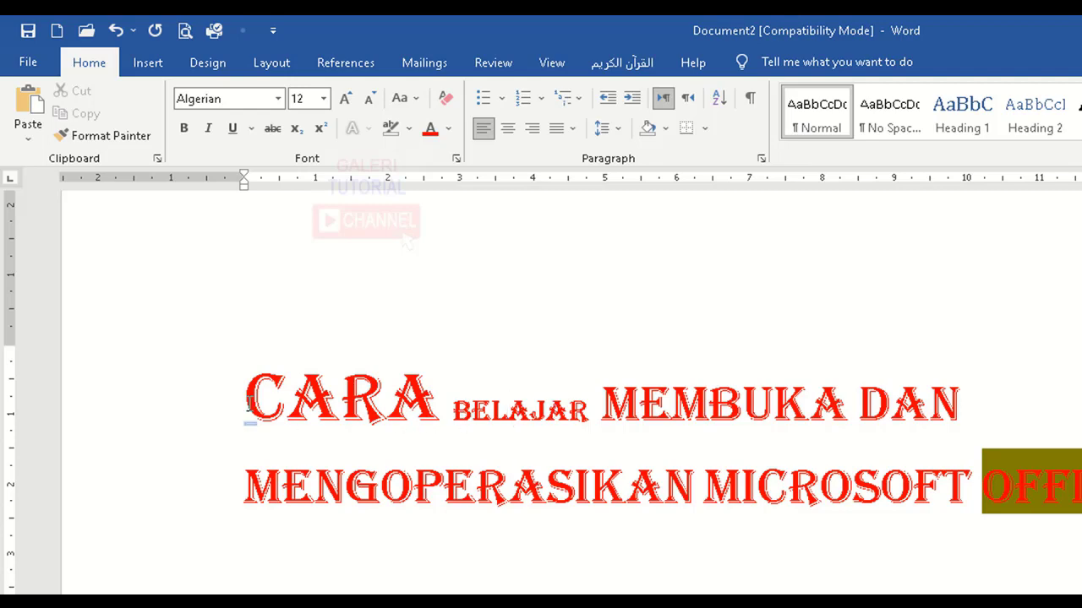
# Set the words "Cara belajar" to font size 14
pyautogui.moveTo(250, 406); pyautogui.dragTo(562, 412)
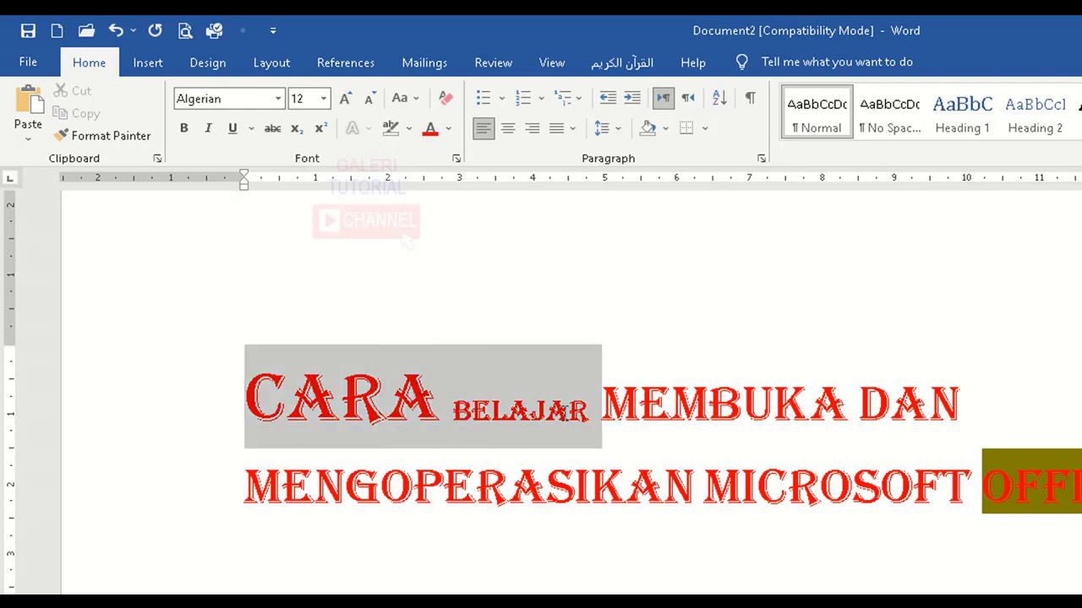
pyautogui.click(323, 99)
pyautogui.click(300, 213)
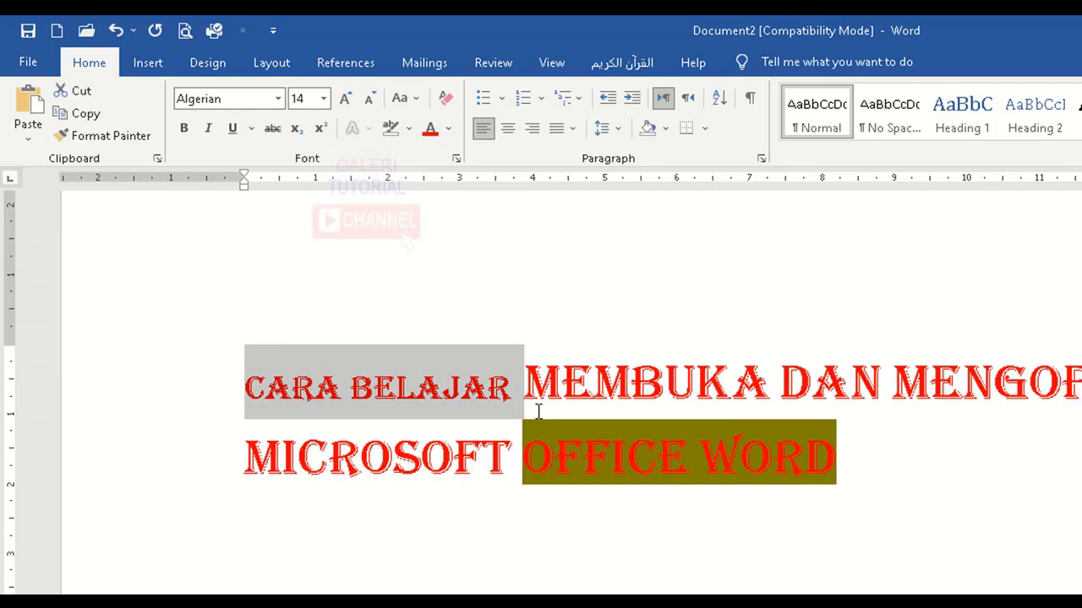
pyautogui.click(549, 378)
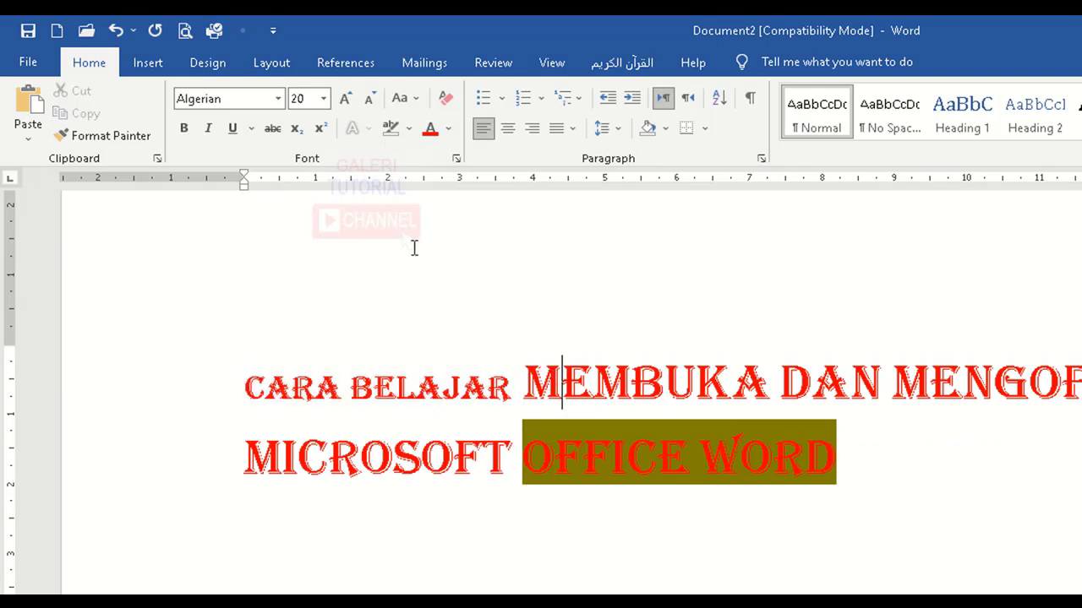
pyautogui.click(416, 101)
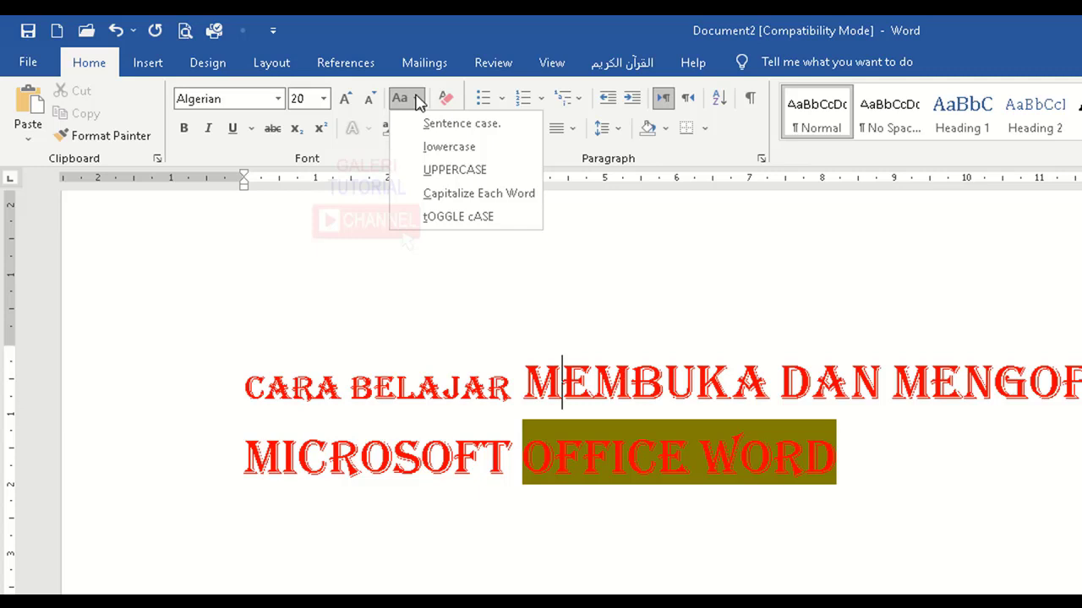
pyautogui.click(396, 390)
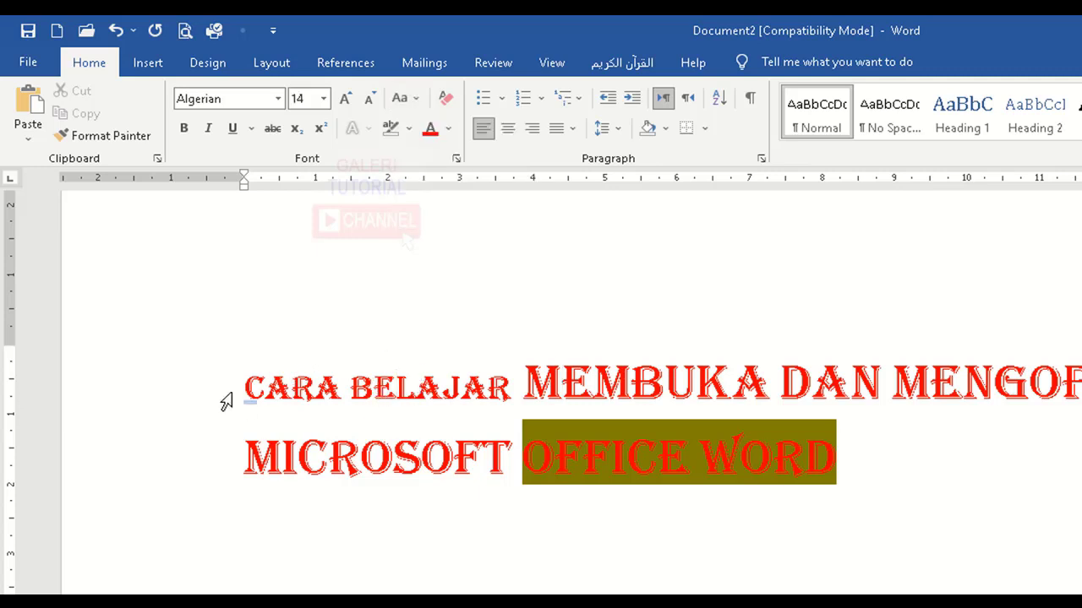
# Set the whole sentence in Times New Roman at font size 14
pyautogui.moveTo(227, 397); pyautogui.dragTo(237, 427)
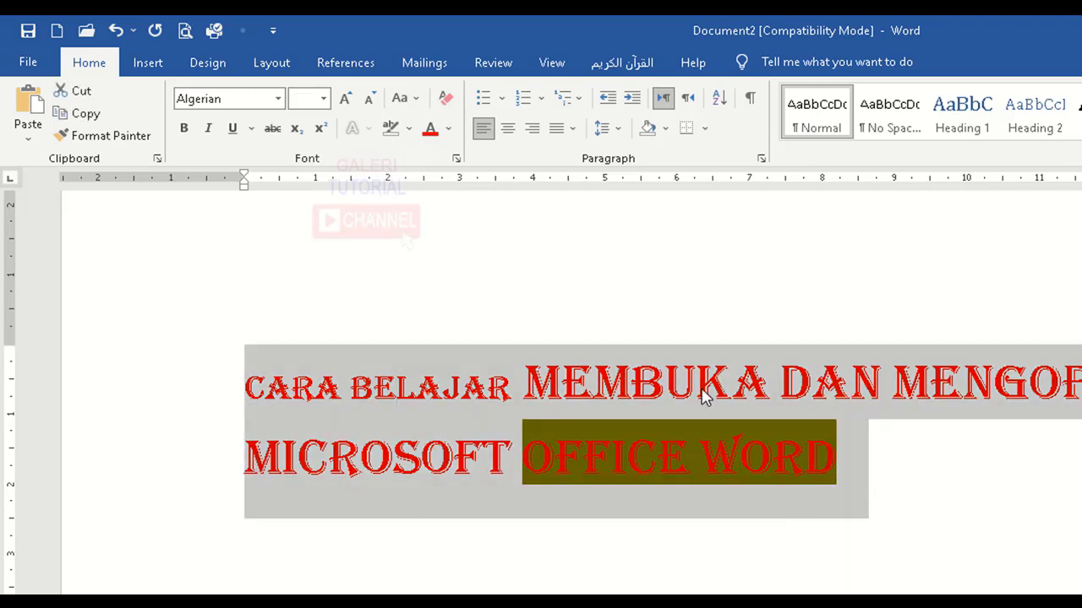
pyautogui.click(278, 101)
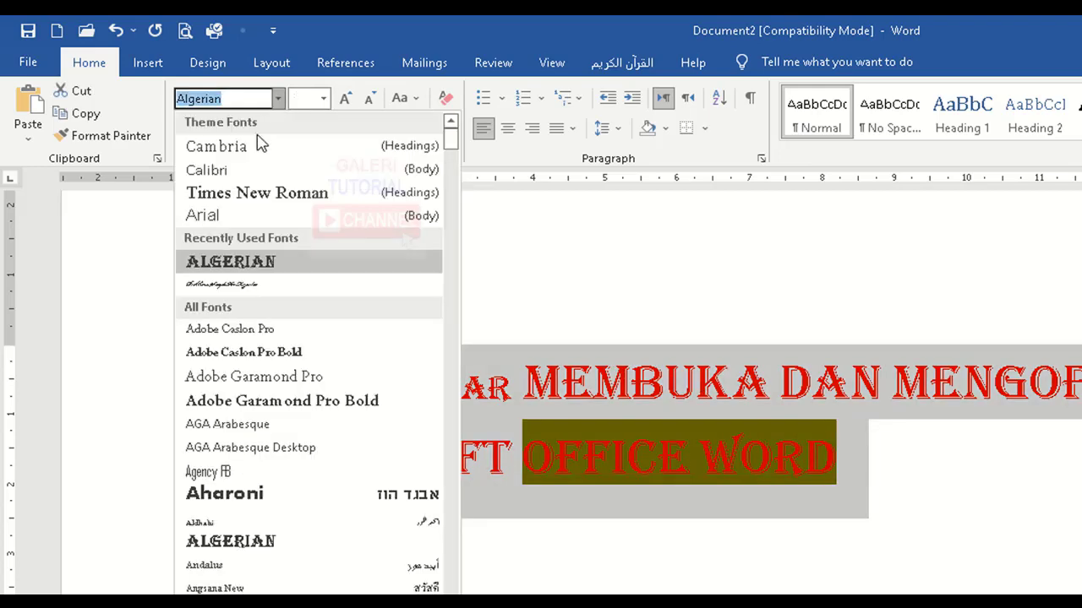
pyautogui.hotkey('ctrl', 'z')
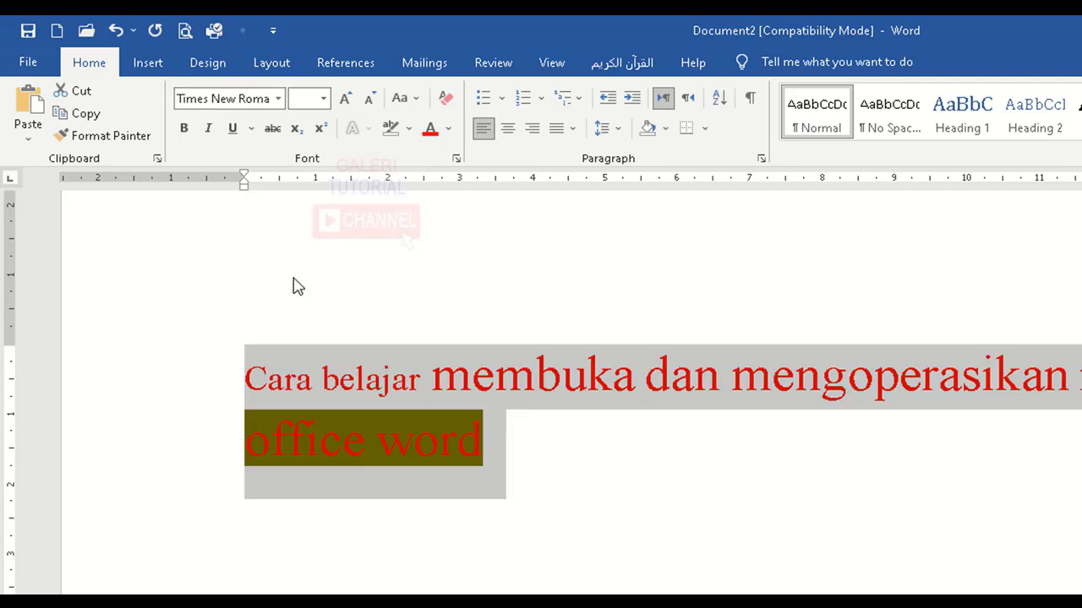
pyautogui.click(325, 101)
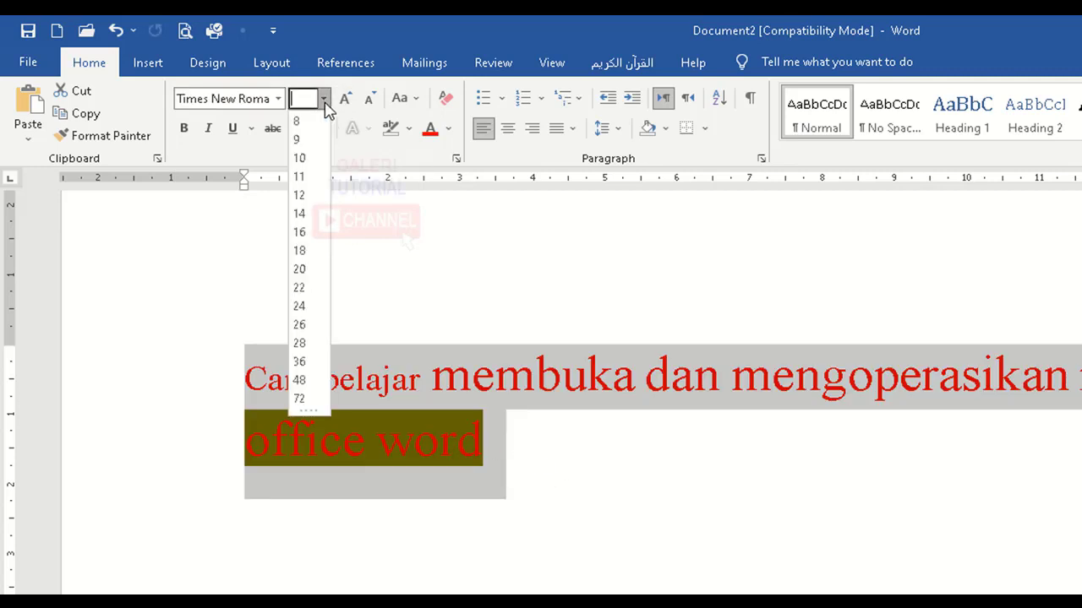
pyautogui.click(300, 215)
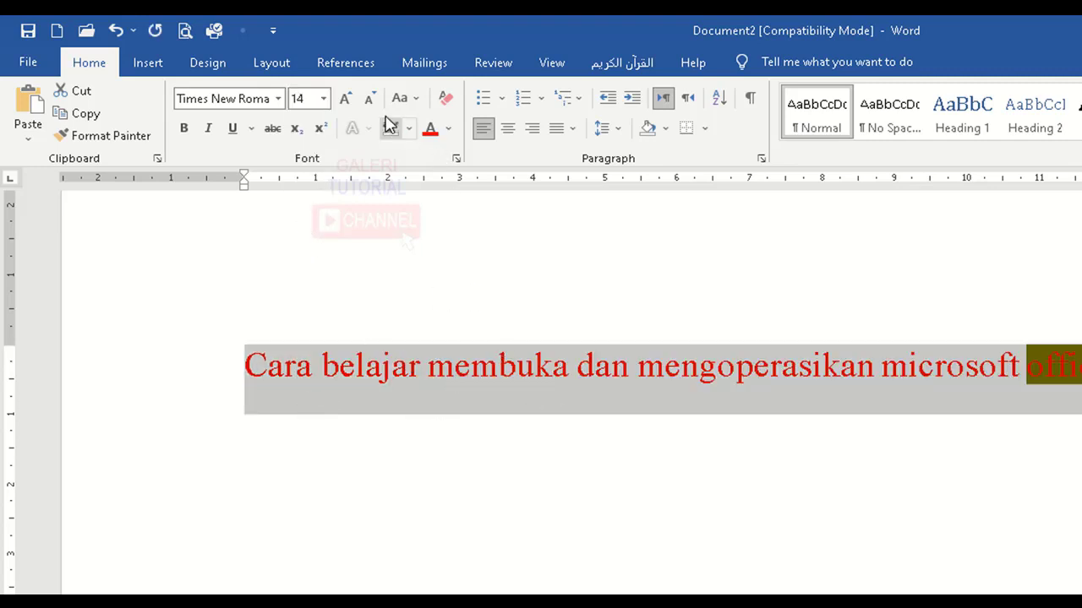
# Apply Sentence case to the whole sentence, and again to only "Cara belajar membuka dan mengoperasikan"
pyautogui.click(414, 100)
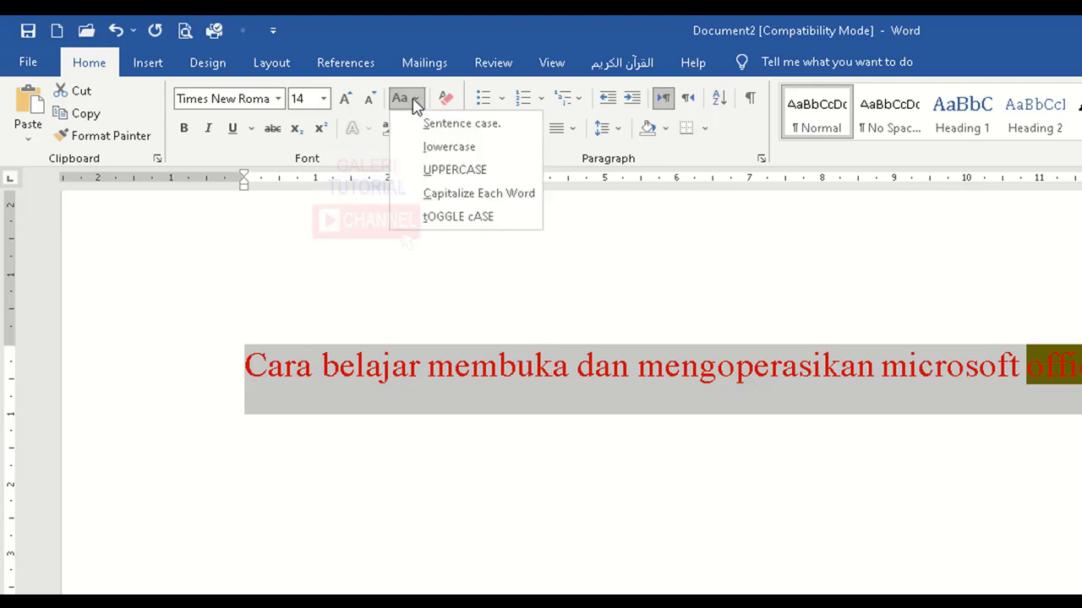
pyautogui.click(486, 126)
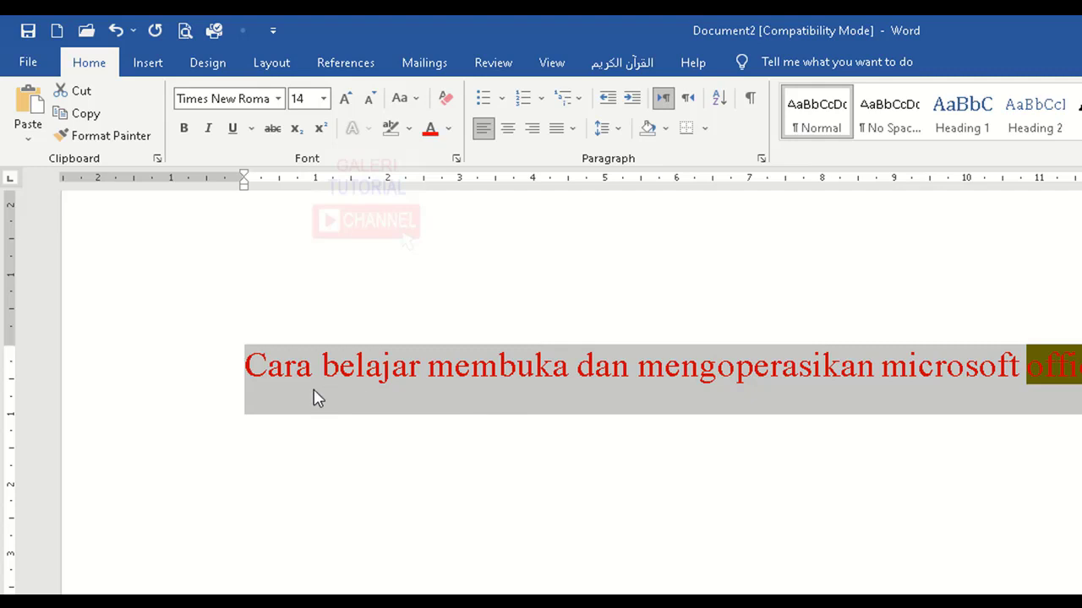
pyautogui.click(731, 379)
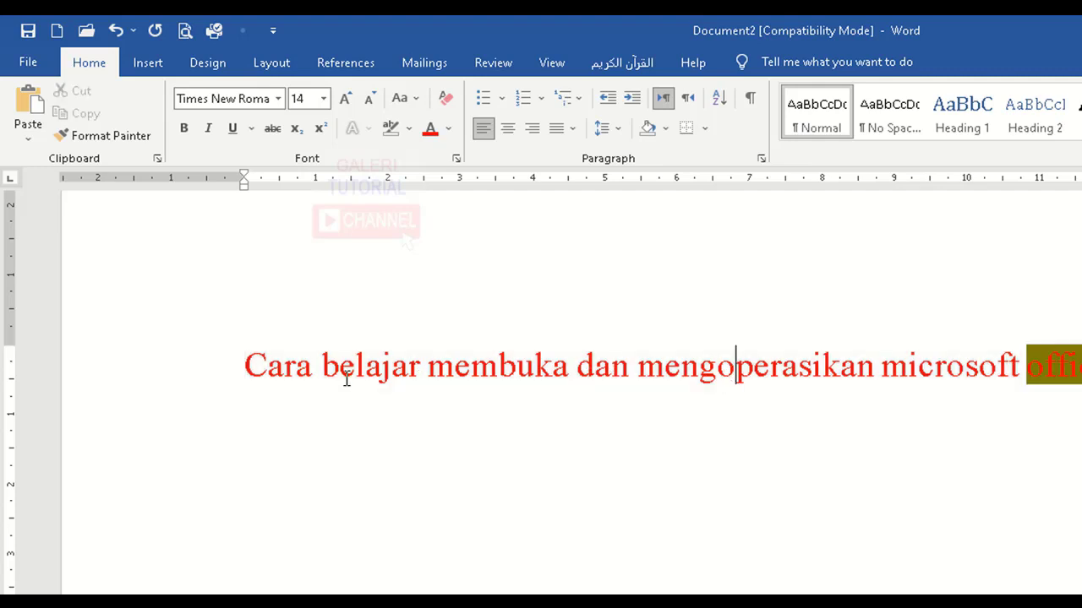
pyautogui.moveTo(242, 367); pyautogui.dragTo(885, 380)
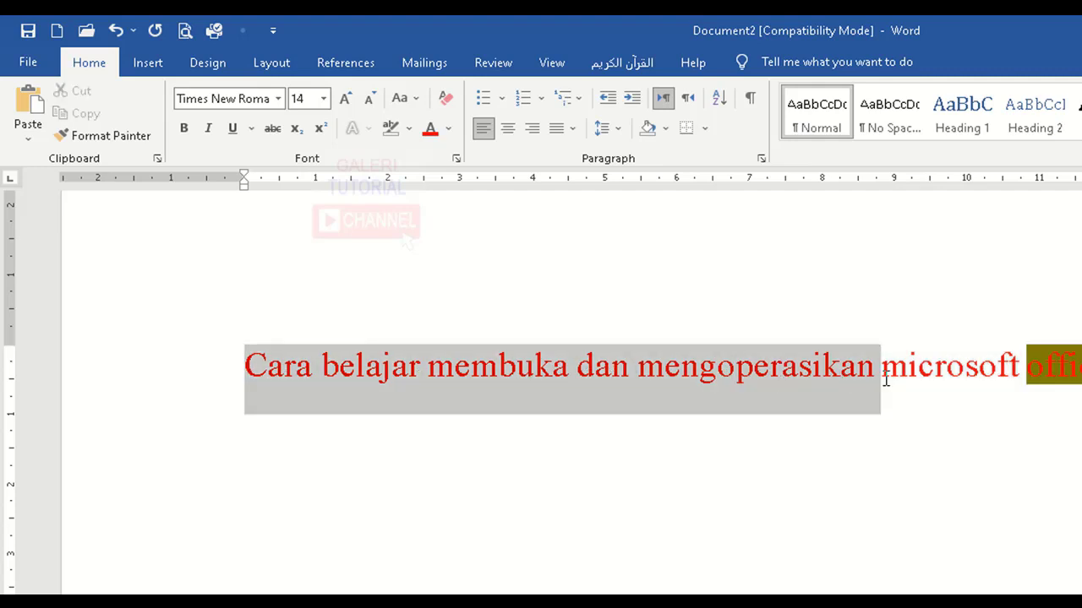
pyautogui.click(416, 99)
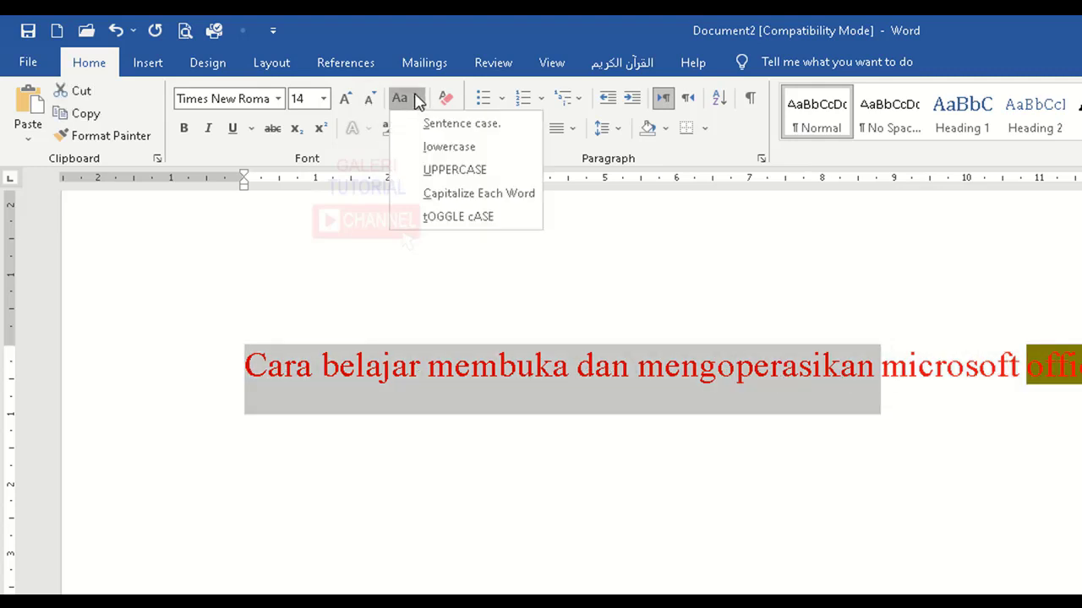
pyautogui.click(478, 131)
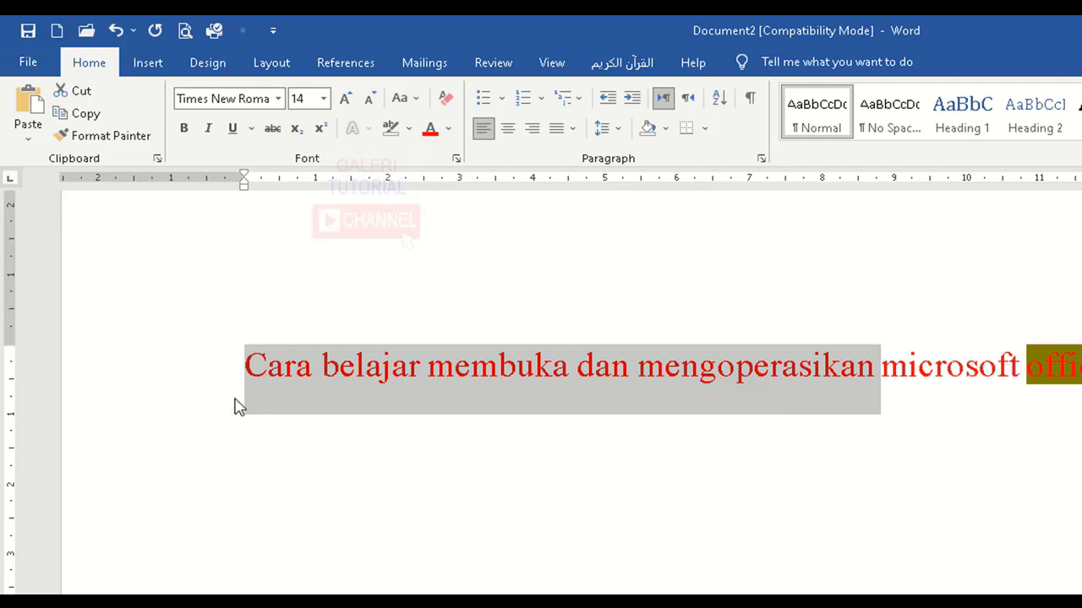
pyautogui.moveTo(270, 396)
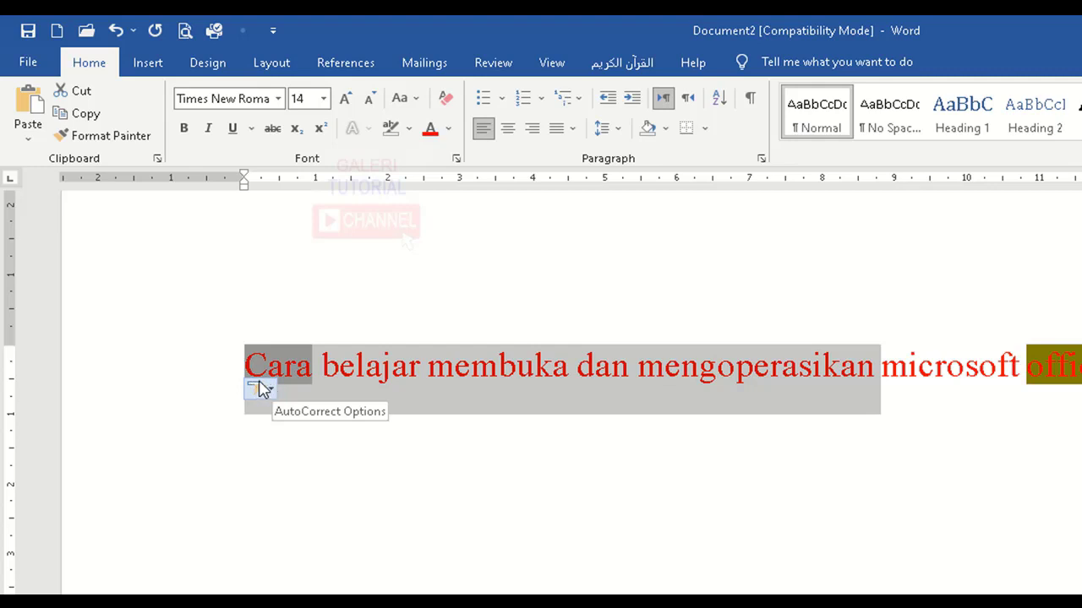
# Change the selected words "Cara belajar membuka dan mengoperasikan" to lowercase and then to UPPERCASE
pyautogui.click(419, 97)
pyautogui.click(447, 146)
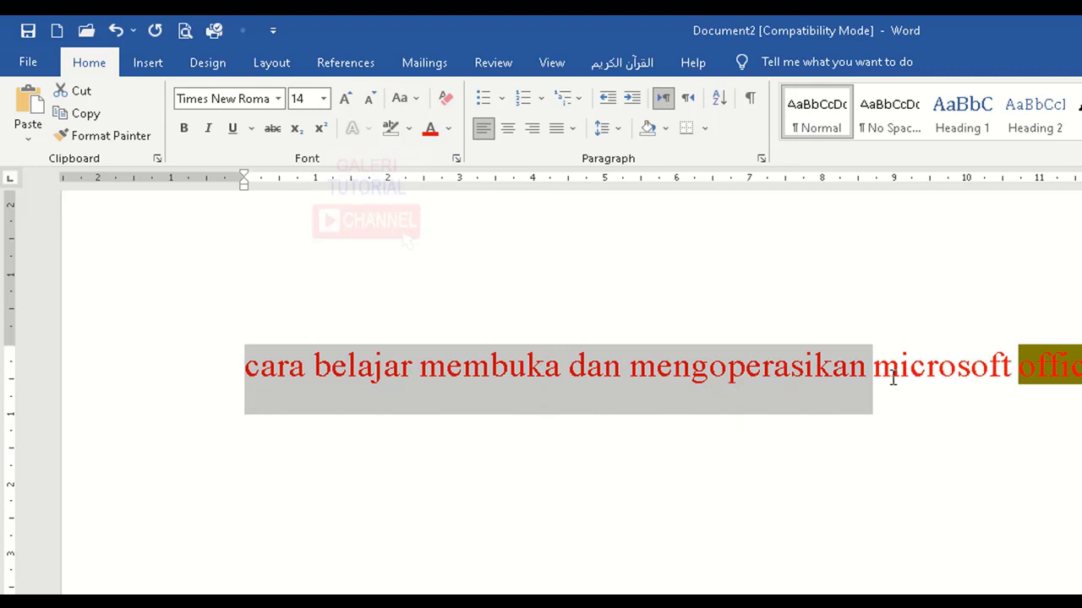
pyautogui.click(414, 101)
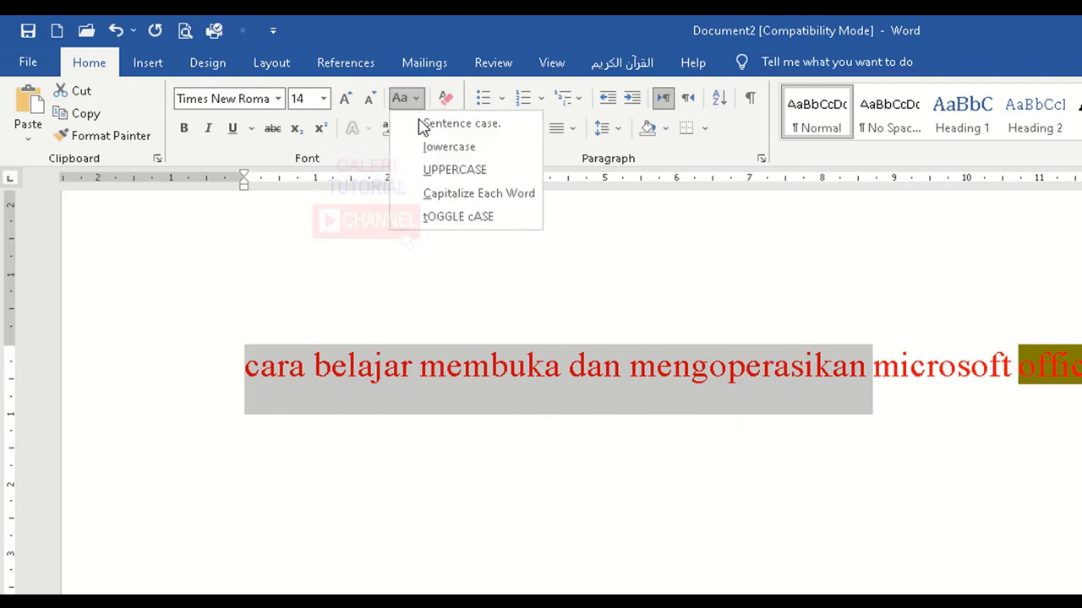
pyautogui.click(453, 171)
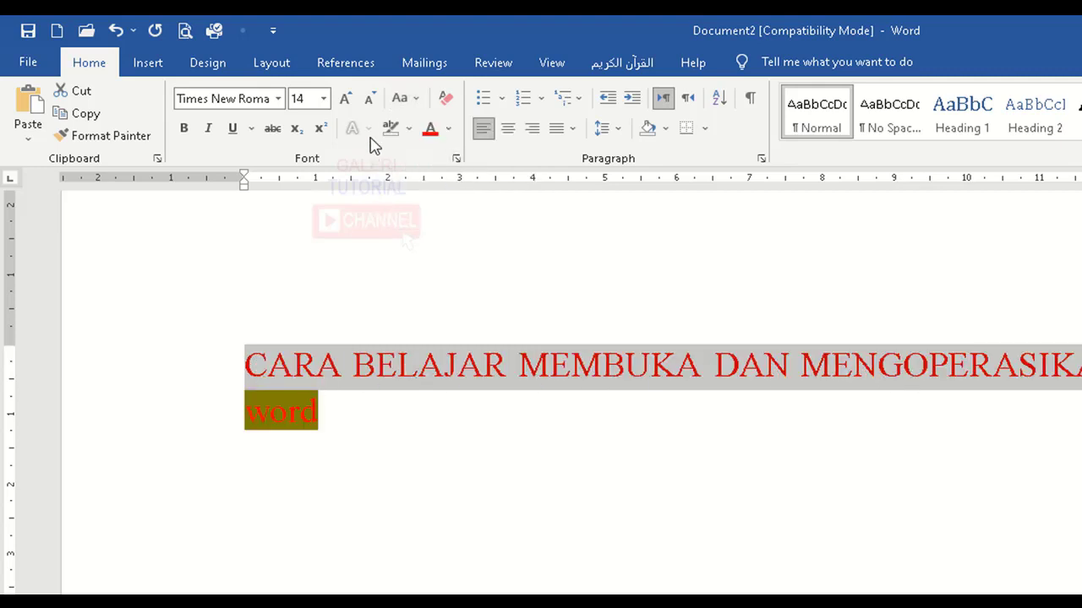
# Apply Capitalize Each Word and then tOGGLE cASE to the selected words
pyautogui.click(412, 100)
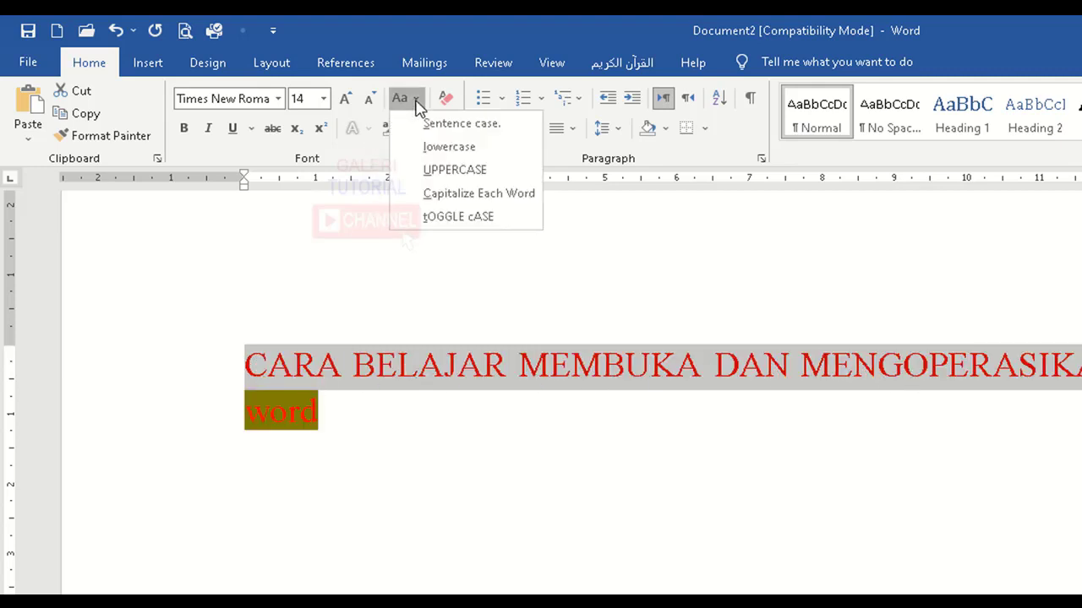
pyautogui.click(460, 196)
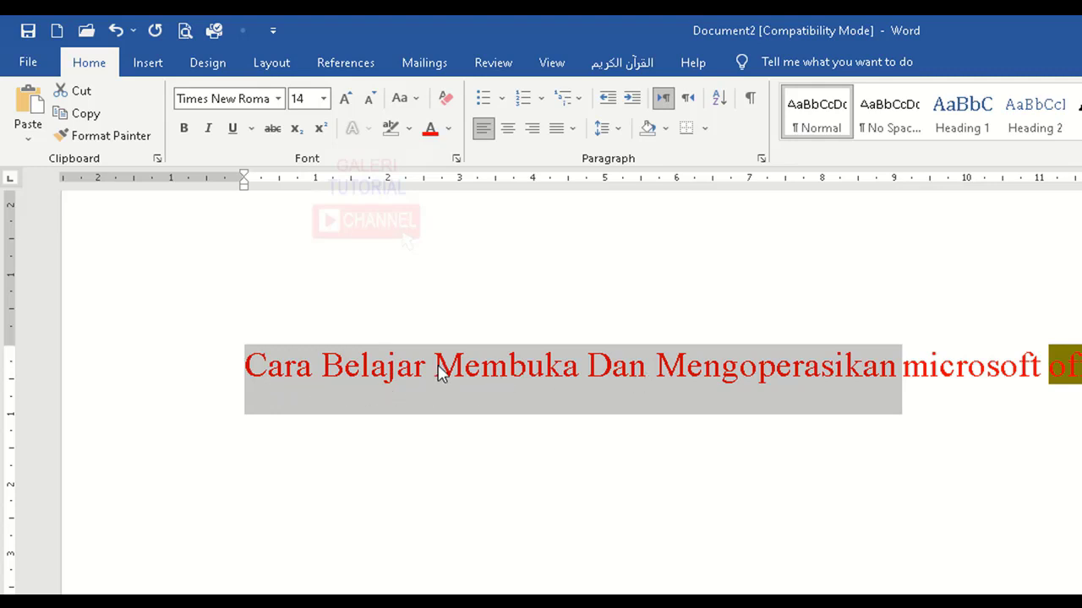
pyautogui.click(416, 99)
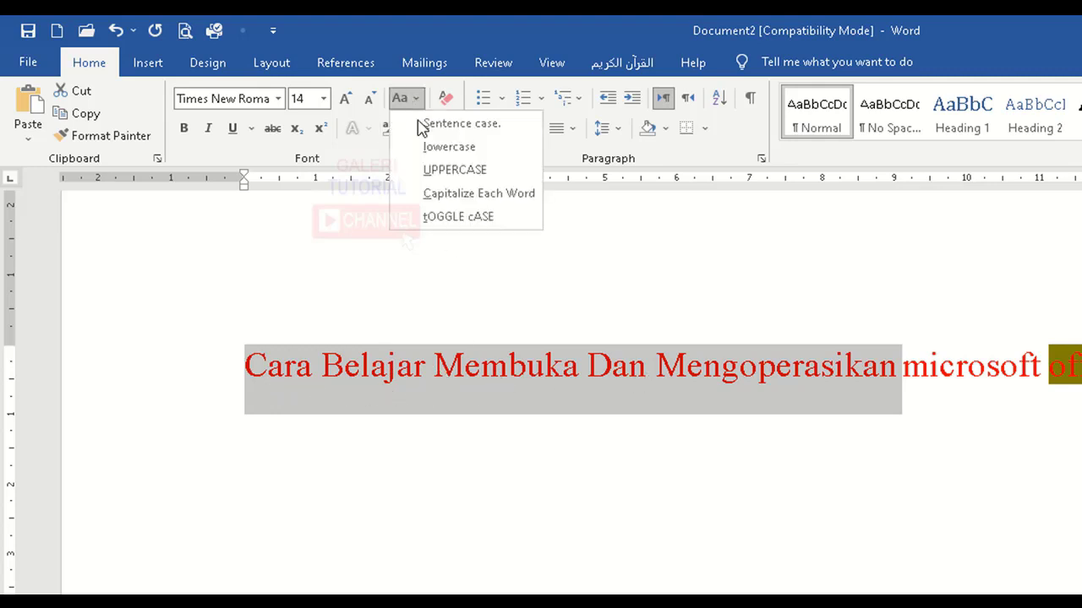
pyautogui.click(441, 216)
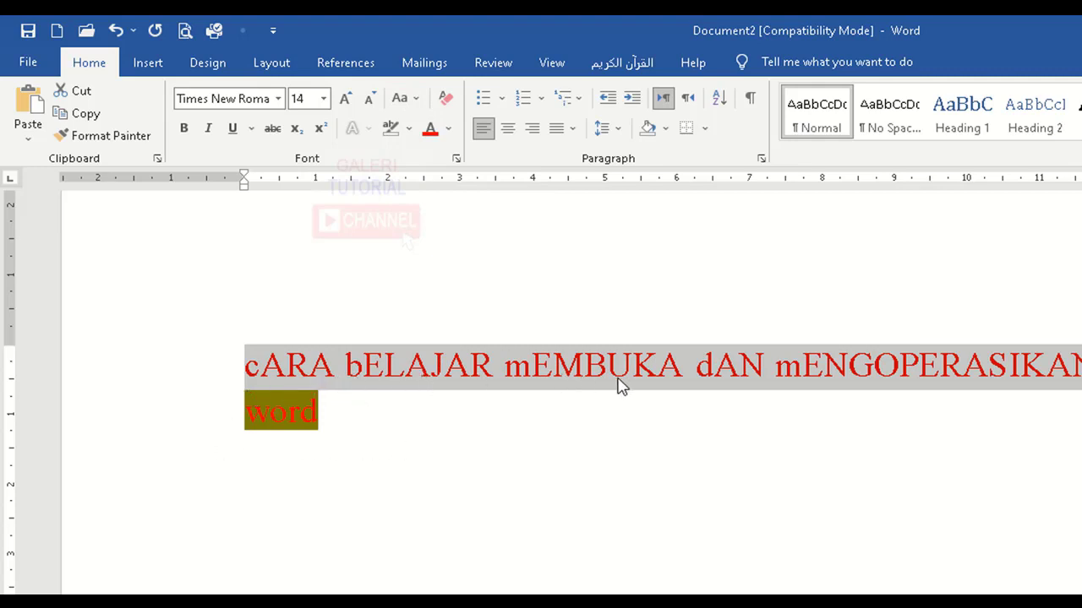
# Change the selected words to lowercase, and clear all formatting from the word "membuka"
pyautogui.click(416, 99)
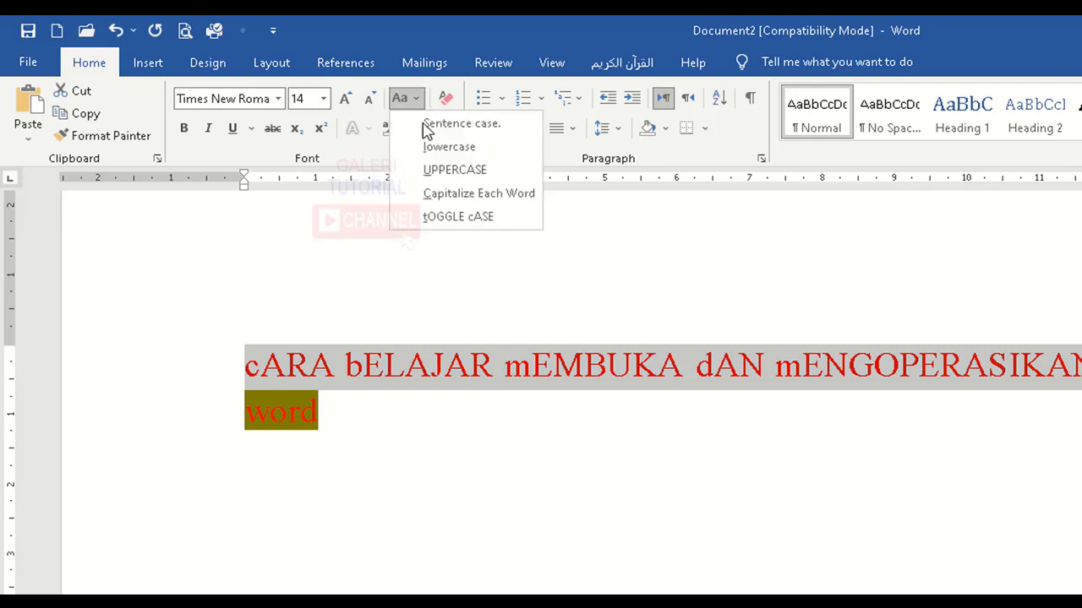
pyautogui.click(436, 145)
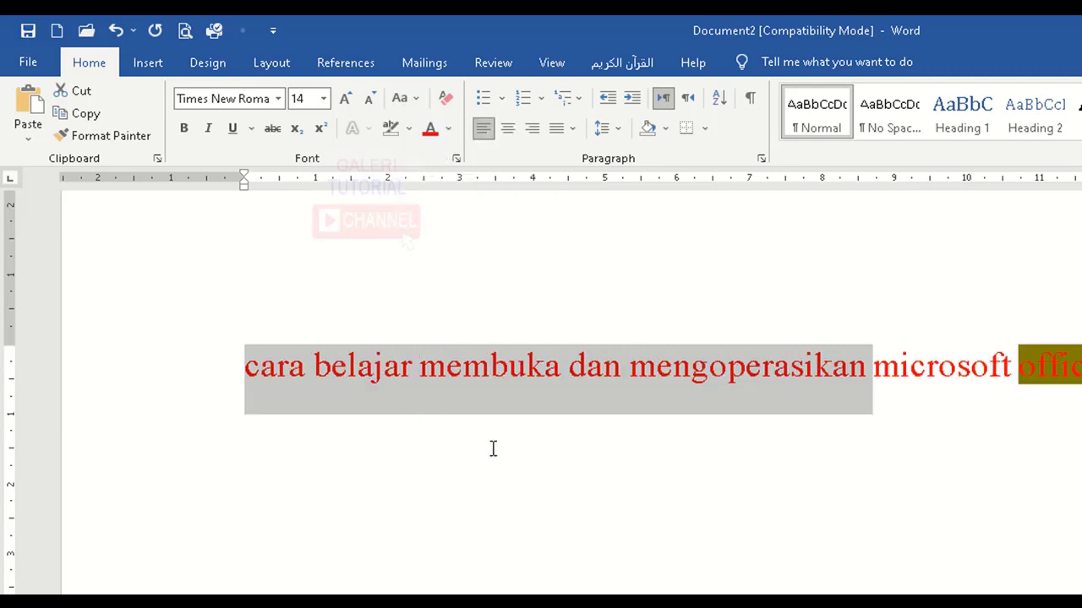
pyautogui.click(510, 372)
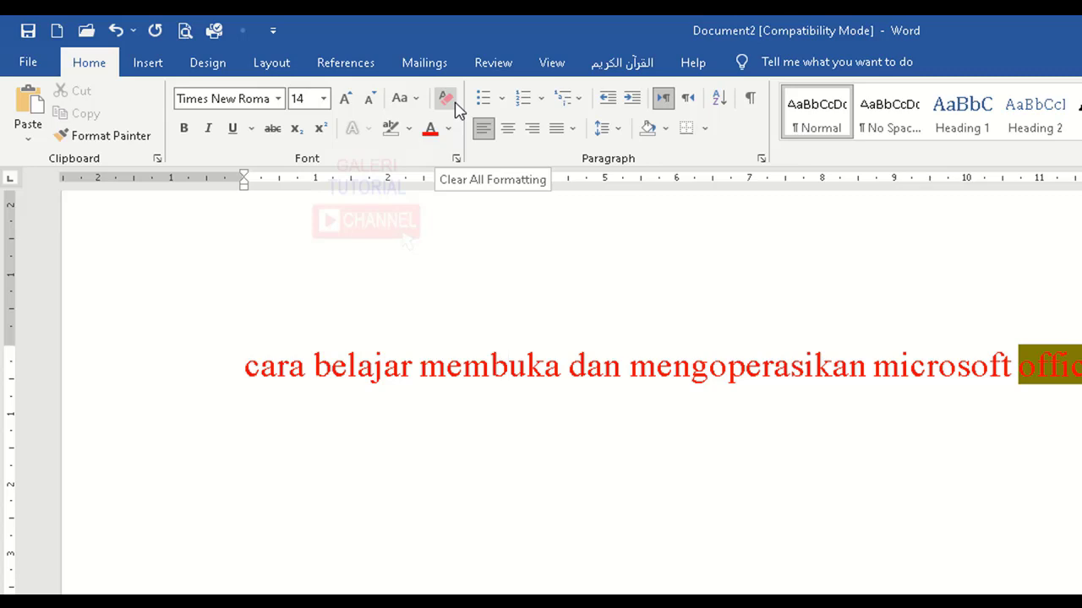
pyautogui.click(451, 100)
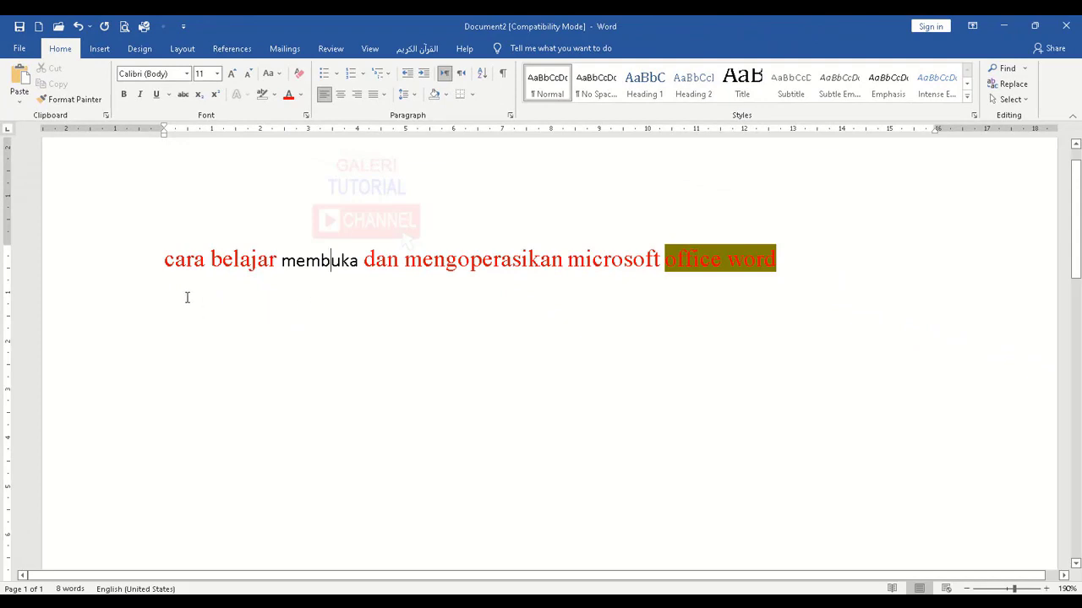
# Add the text "nama siswa" on a new line below the sentence
pyautogui.click(805, 273)
pyautogui.press('Return')
pyautogui.write('nama siswa ')
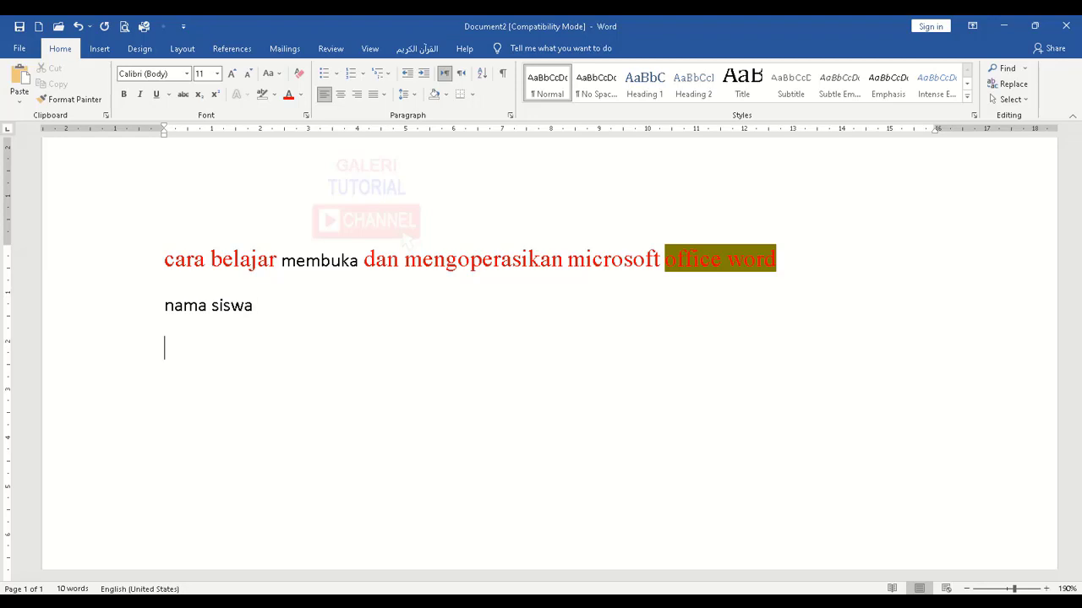
# Add five student first names, each on its own line, below "nama siswa"
pyautogui.write('andi budi')
pyautogui.press('Return')
pyautogui.write('dani ')
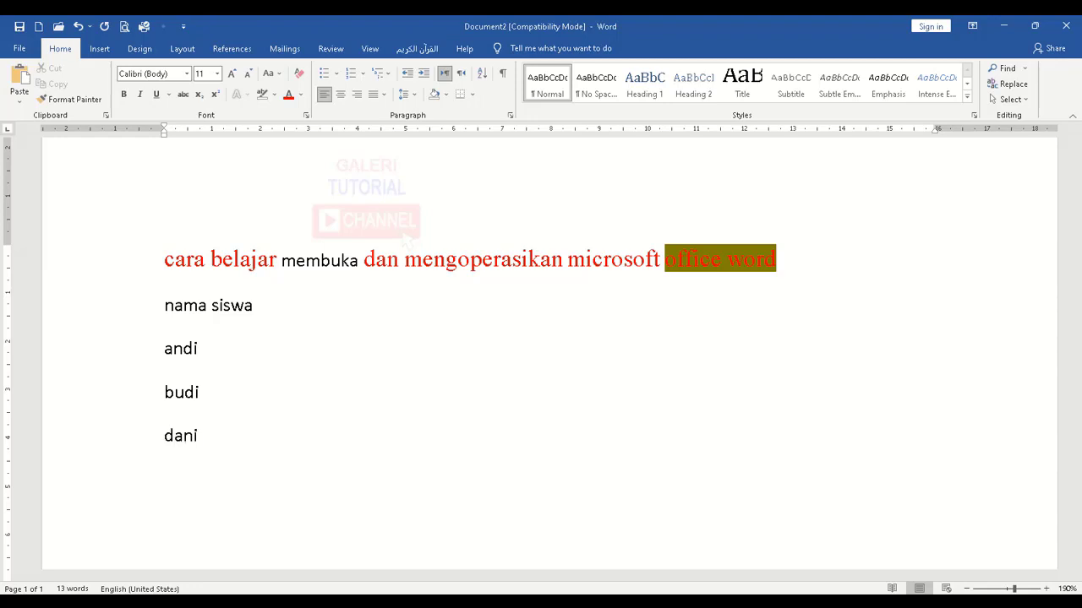
pyautogui.write('rani ir')
pyautogui.write('wan')
pyautogui.scroll(-1, 275, 384)
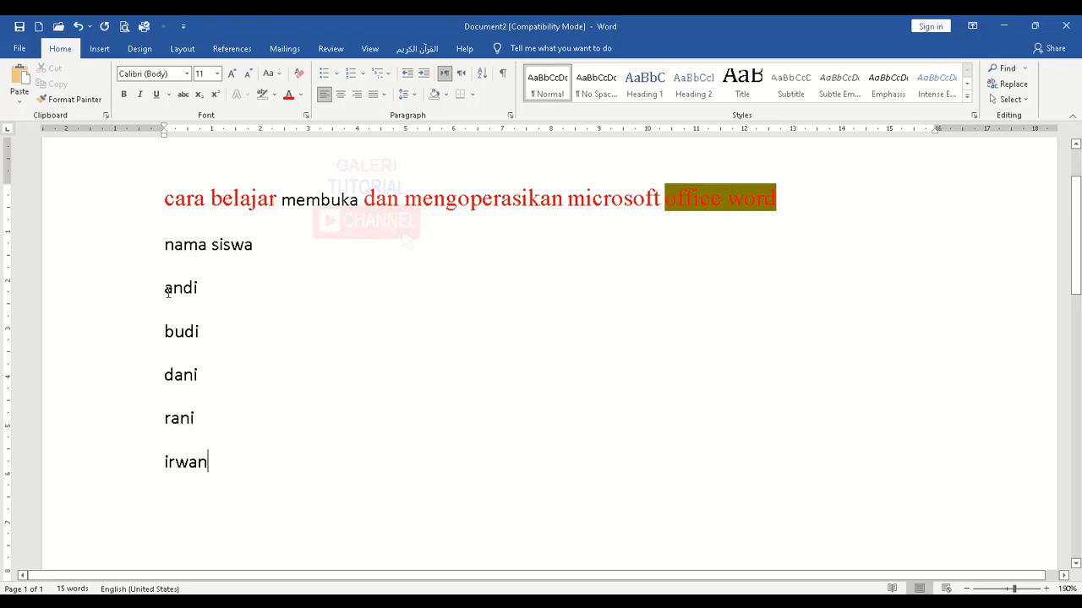
# Select the five student names and apply check mark bullets to them
pyautogui.click(235, 291)
pyautogui.moveTo(148, 293); pyautogui.dragTo(154, 475)
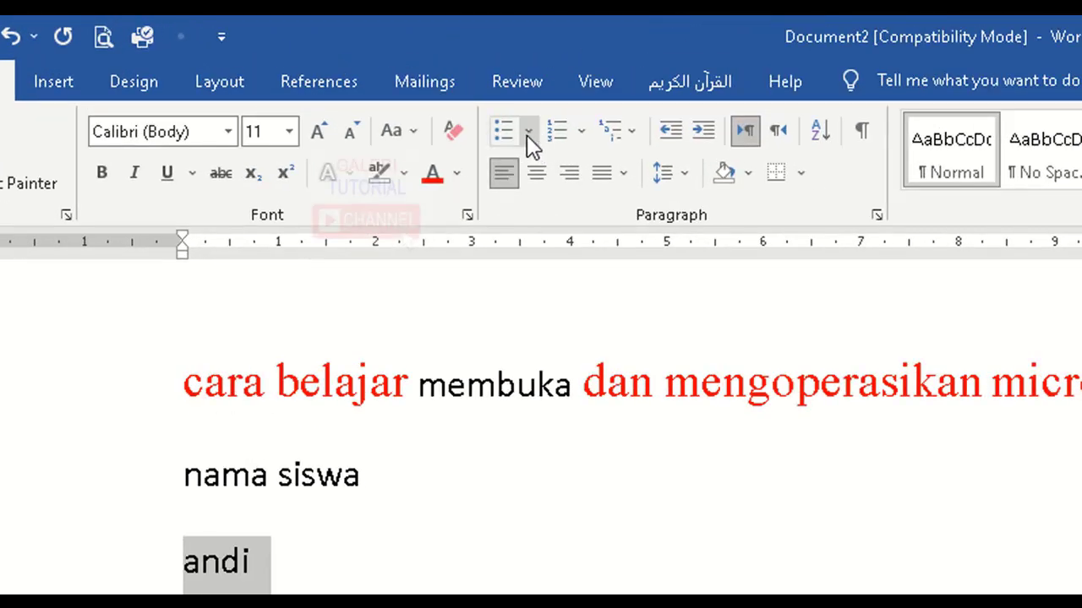
pyautogui.click(527, 133)
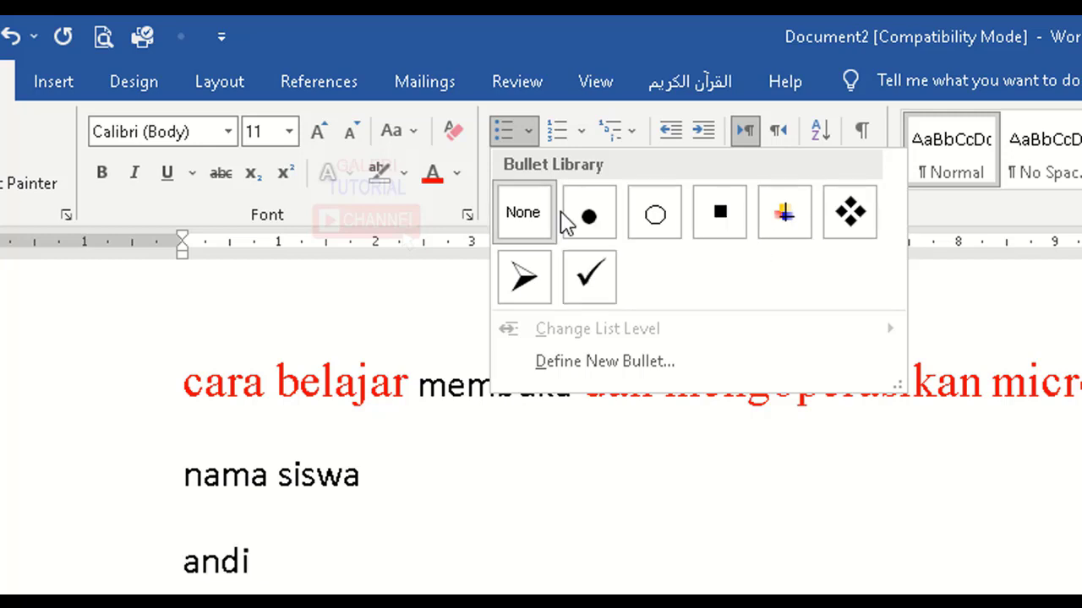
pyautogui.click(582, 136)
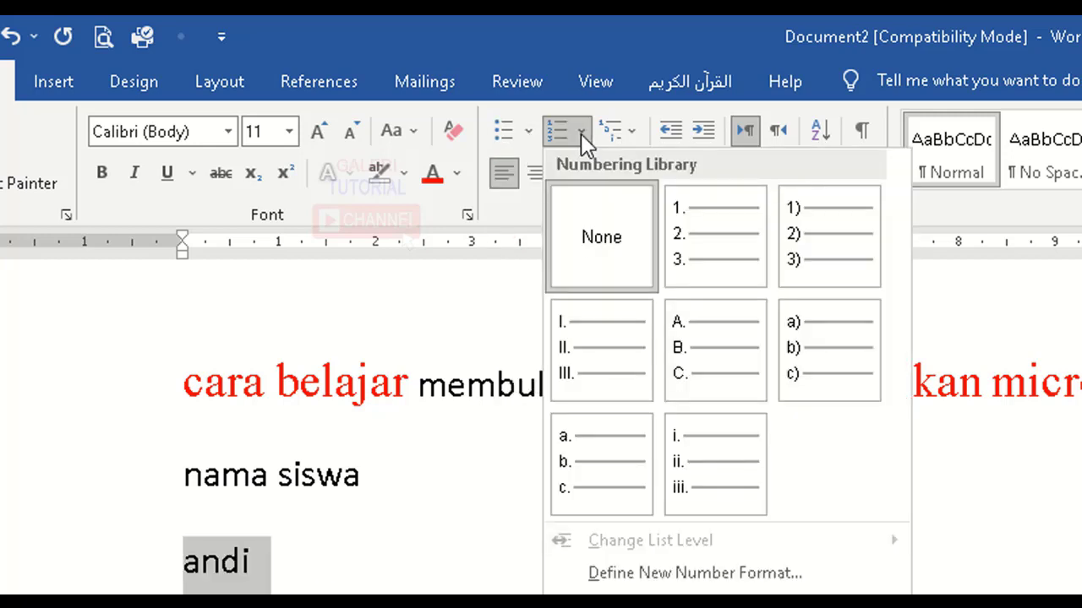
pyautogui.click(527, 134)
pyautogui.click(529, 132)
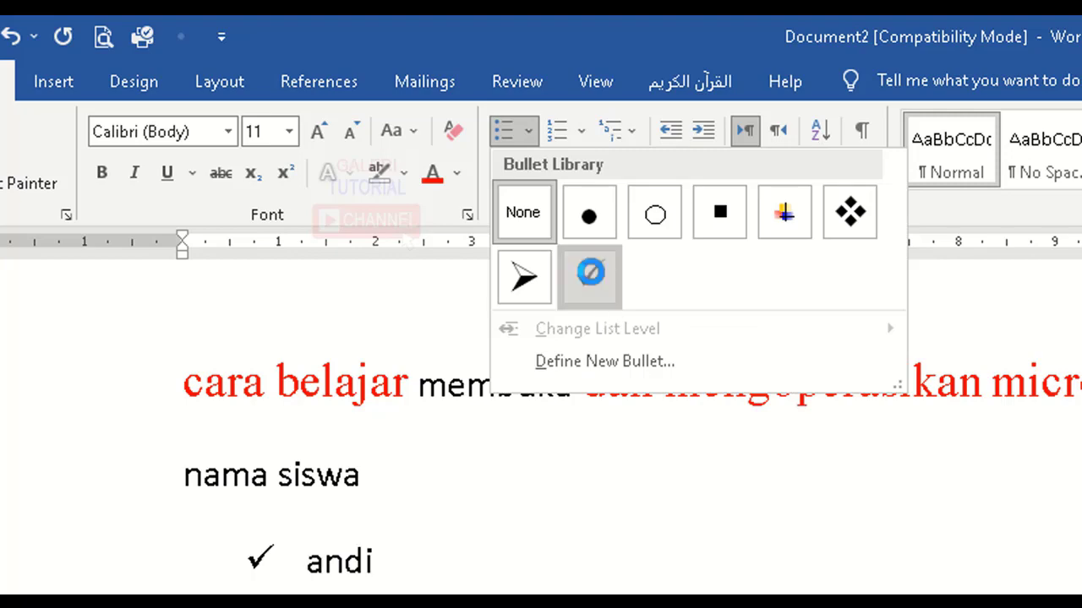
pyautogui.click(591, 273)
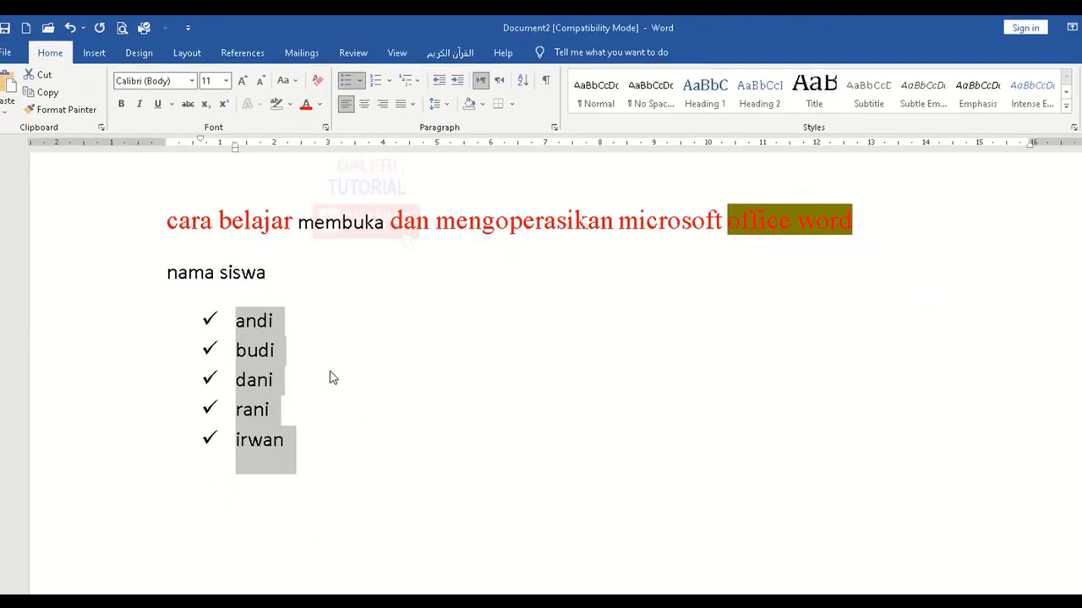
# Change the selected names' bullets to solid round dots and then to arrowheads
pyautogui.click(337, 73)
pyautogui.click(366, 160)
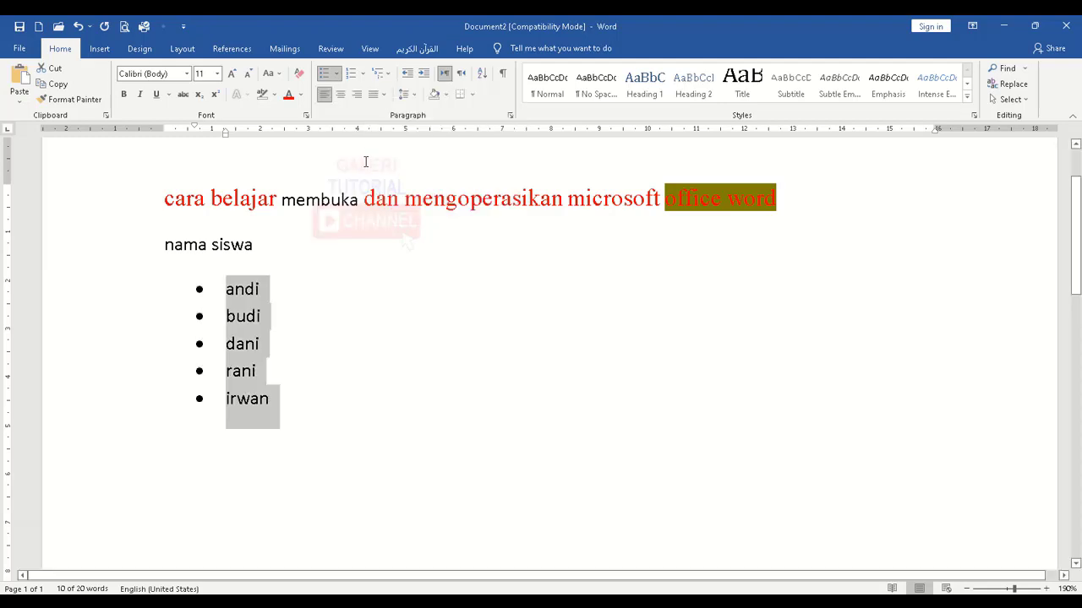
pyautogui.click(337, 74)
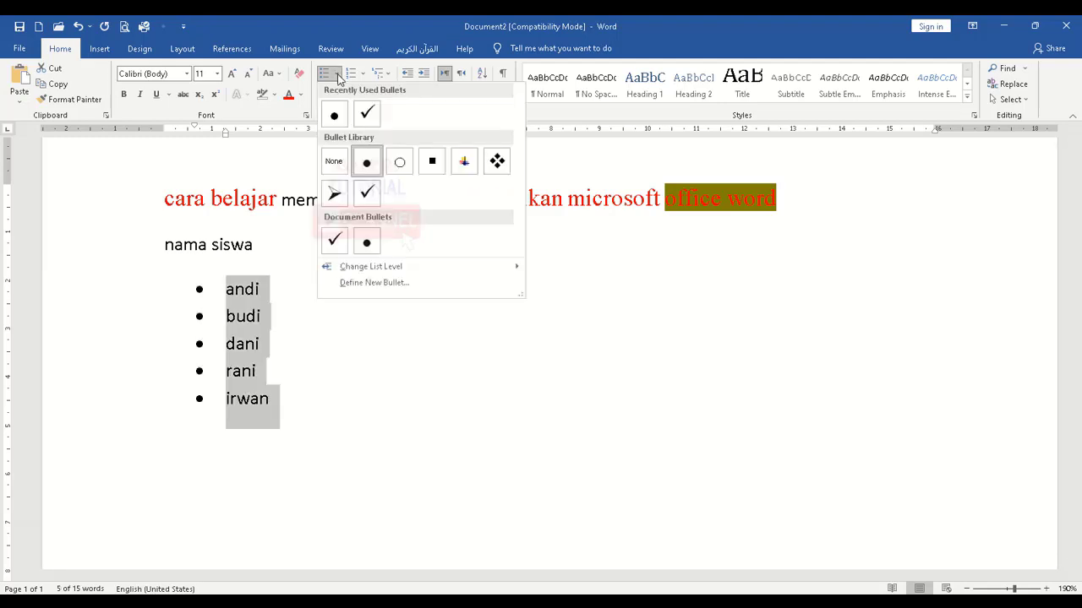
pyautogui.click(334, 193)
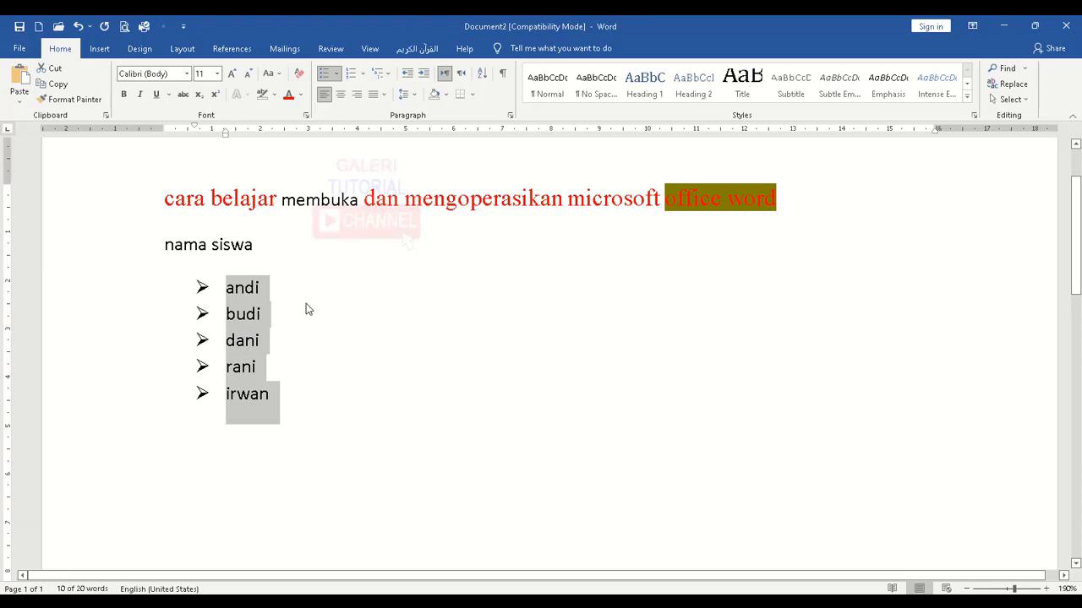
# Number the selected names with the 1. 2. 3. format and then with A. B. C
pyautogui.click(364, 74)
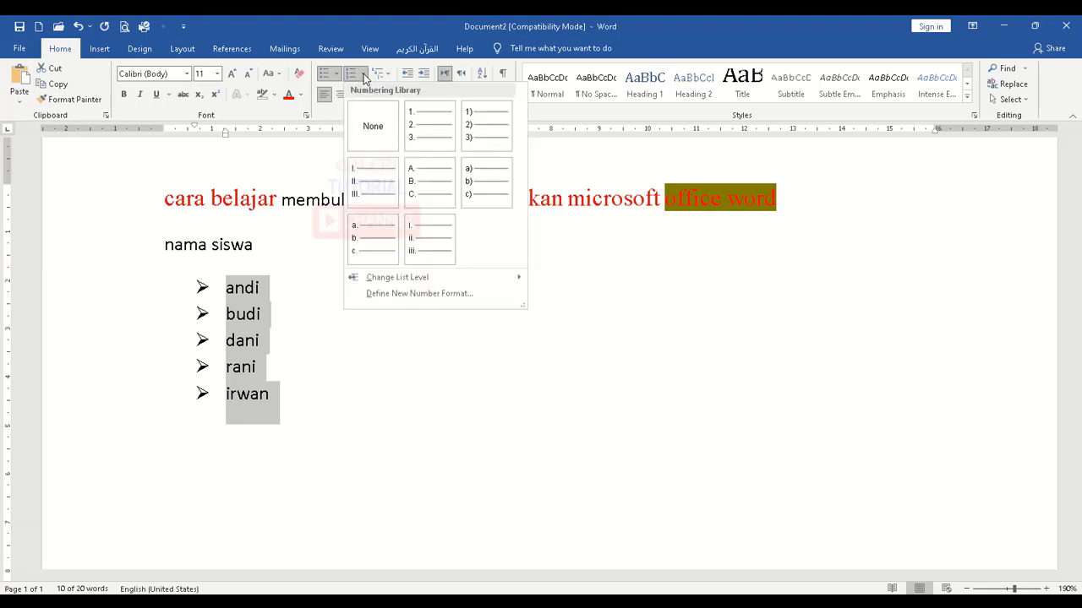
pyautogui.click(429, 129)
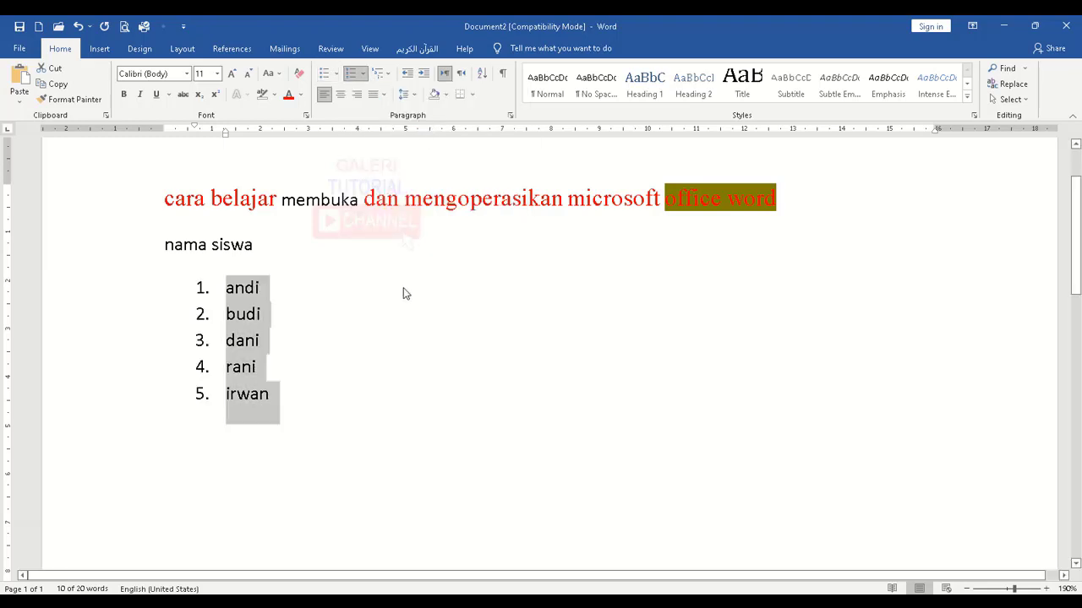
pyautogui.click(364, 74)
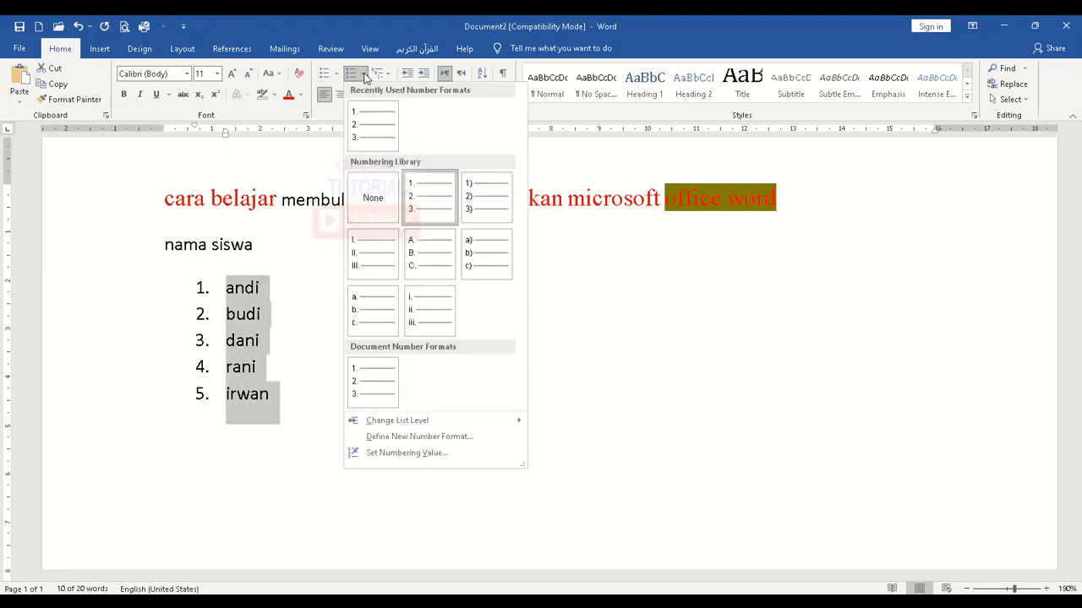
pyautogui.click(427, 258)
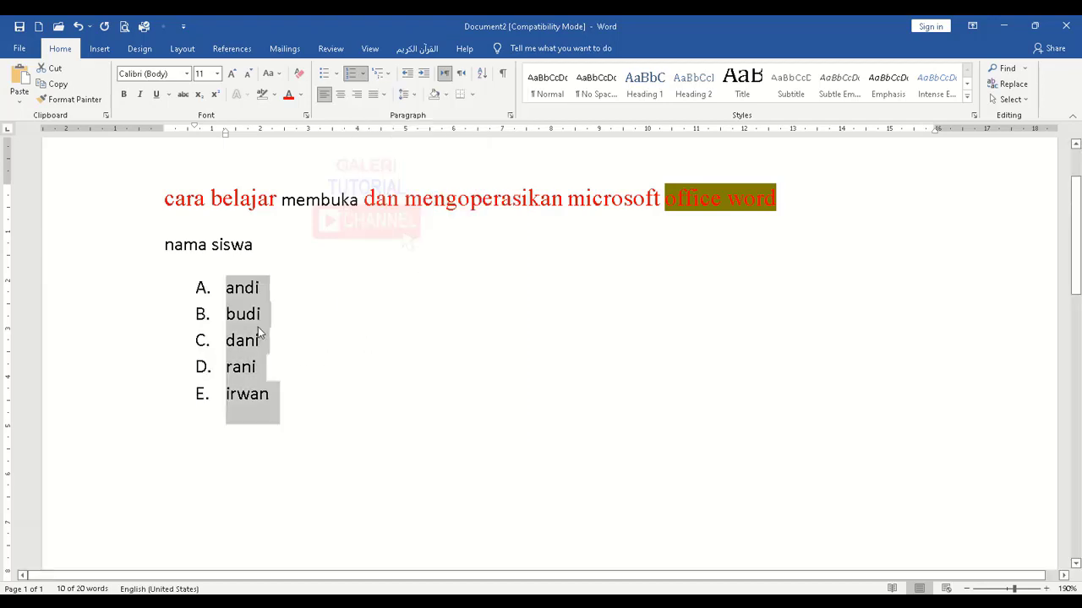
# Change the selected names' numbering to Roman numerals I. II. III. and then back to 1. 2. 3
pyautogui.click(362, 74)
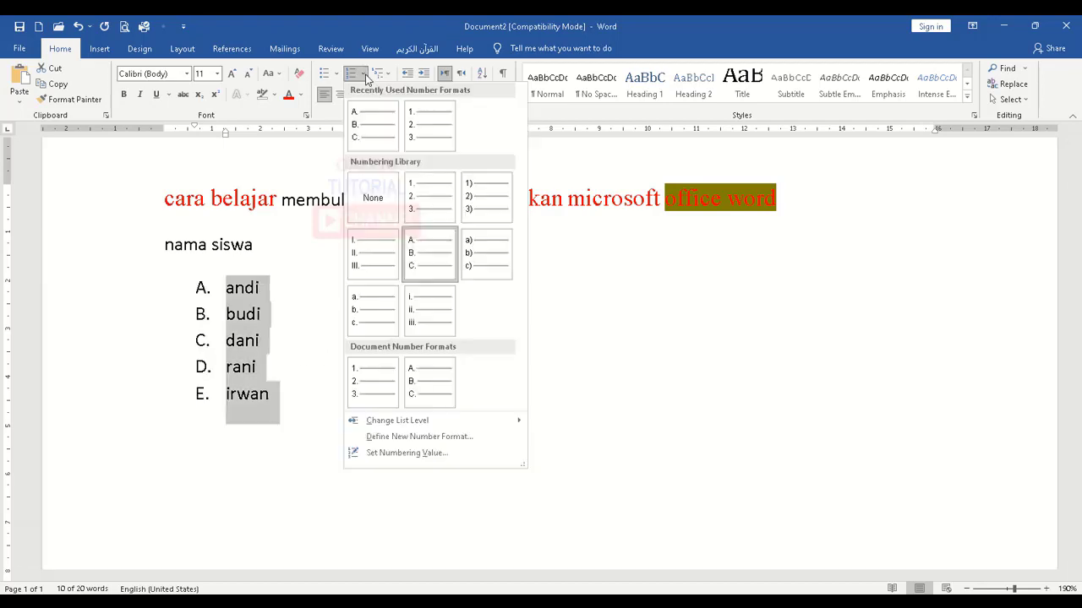
pyautogui.click(369, 246)
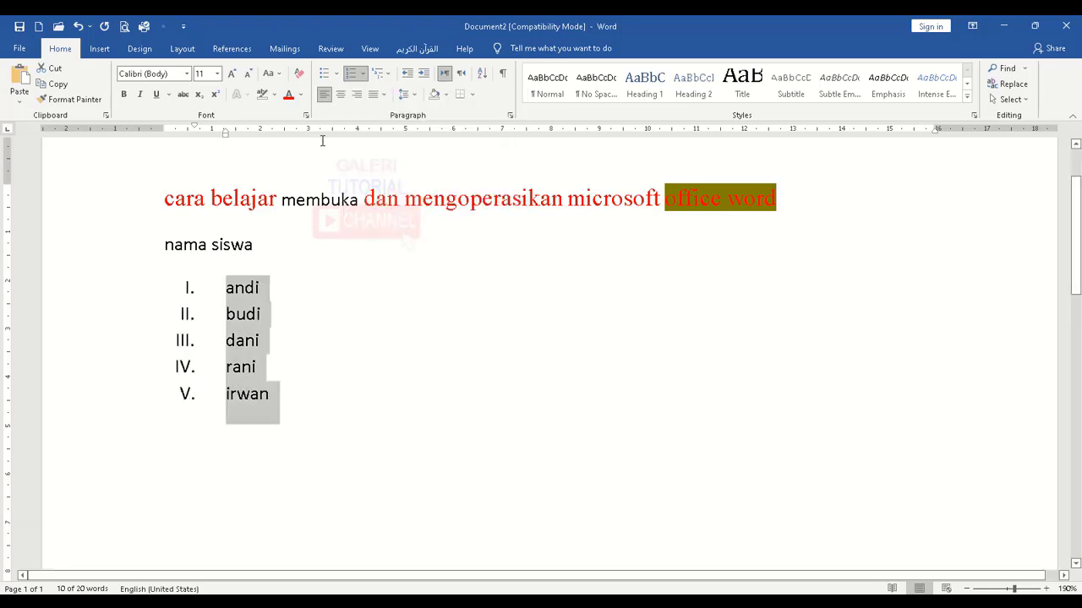
pyautogui.click(361, 75)
pyautogui.click(385, 257)
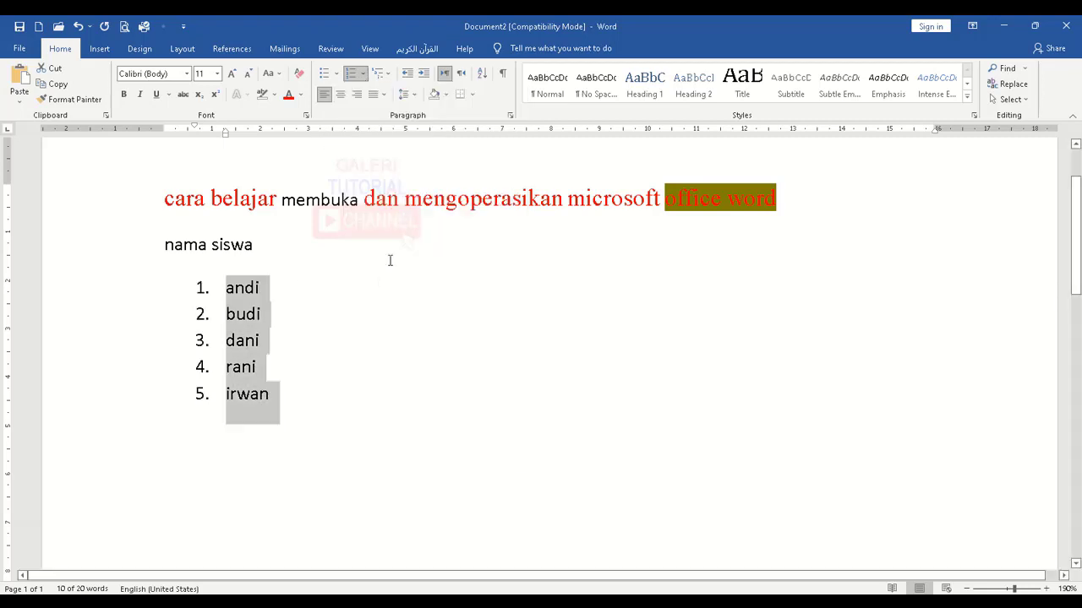
# Insert a new line after the first name in the numbered list and remove its number
pyautogui.click(390, 73)
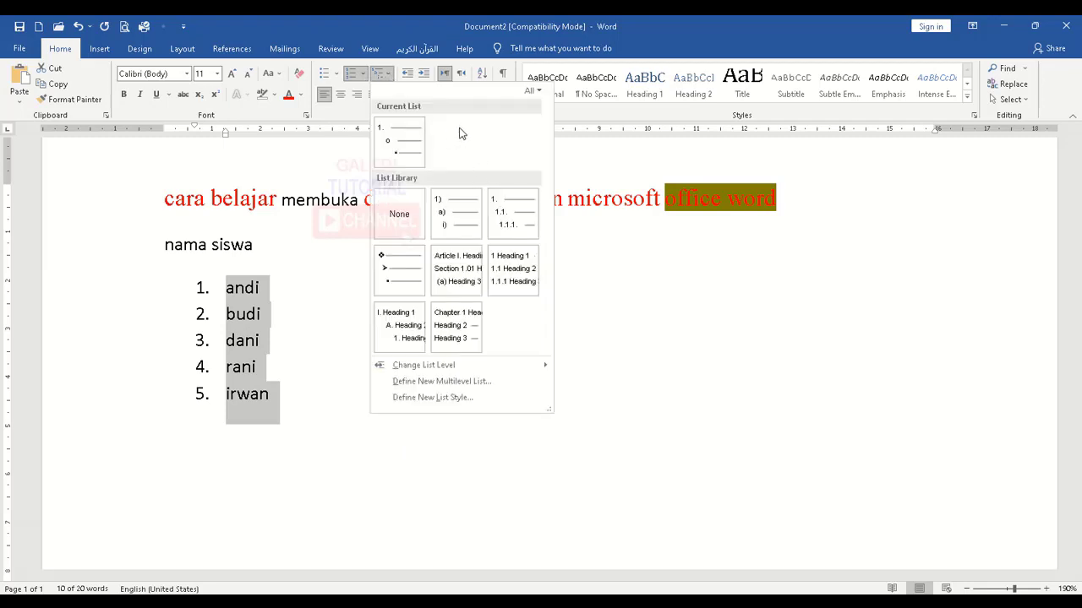
pyautogui.click(274, 295)
pyautogui.click(270, 296)
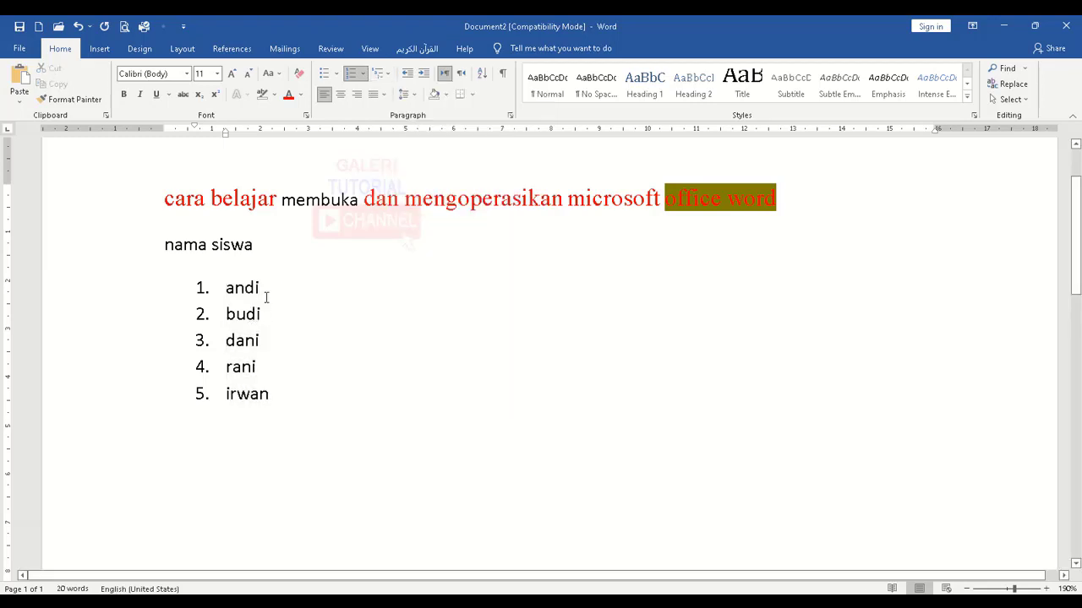
pyautogui.press('Return')
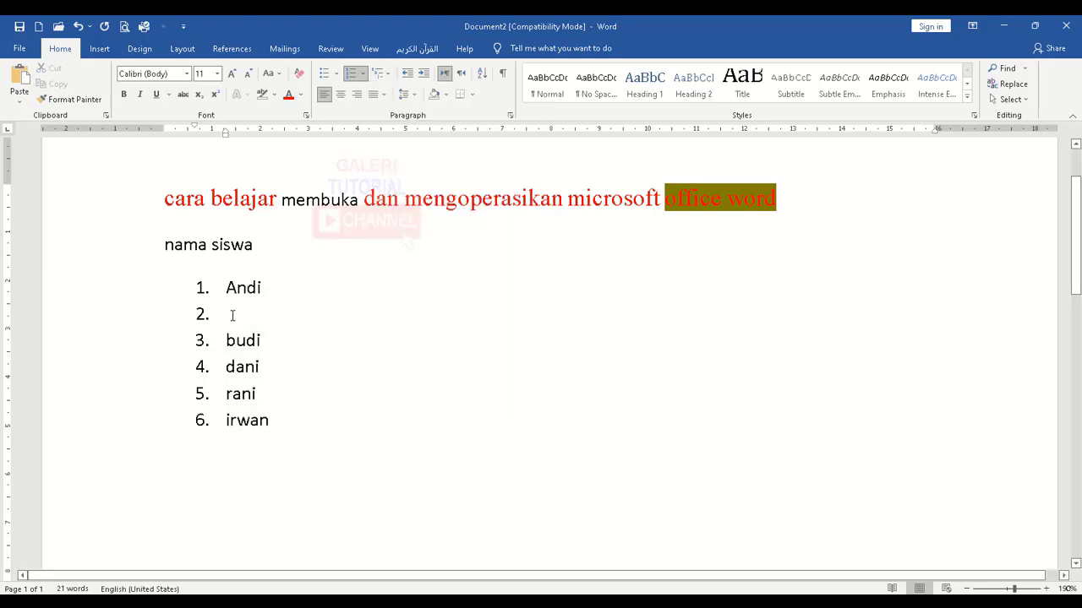
pyautogui.press('BackSpace')
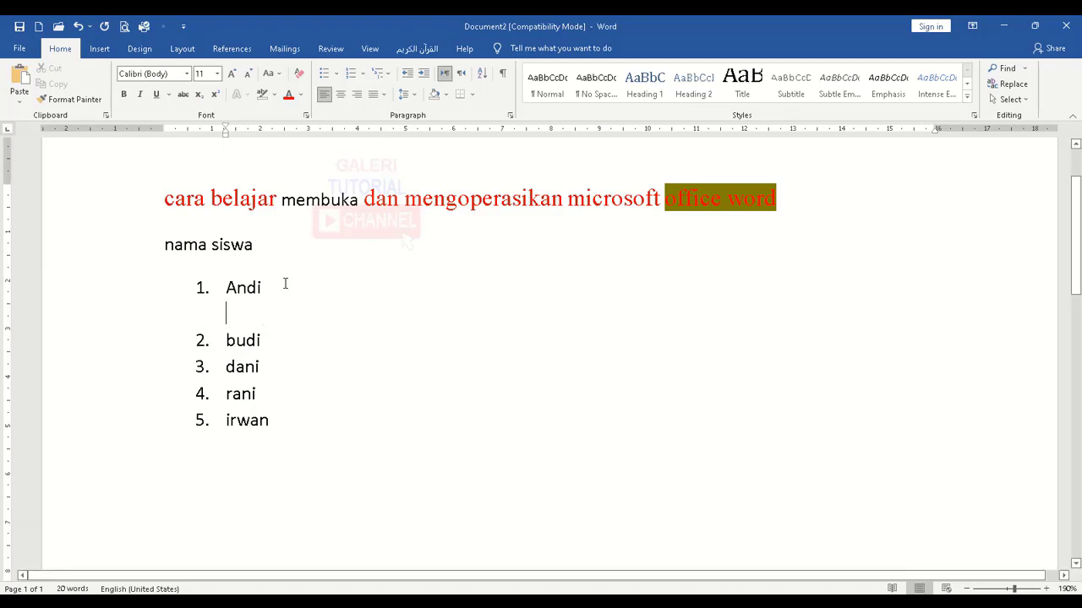
pyautogui.click(391, 78)
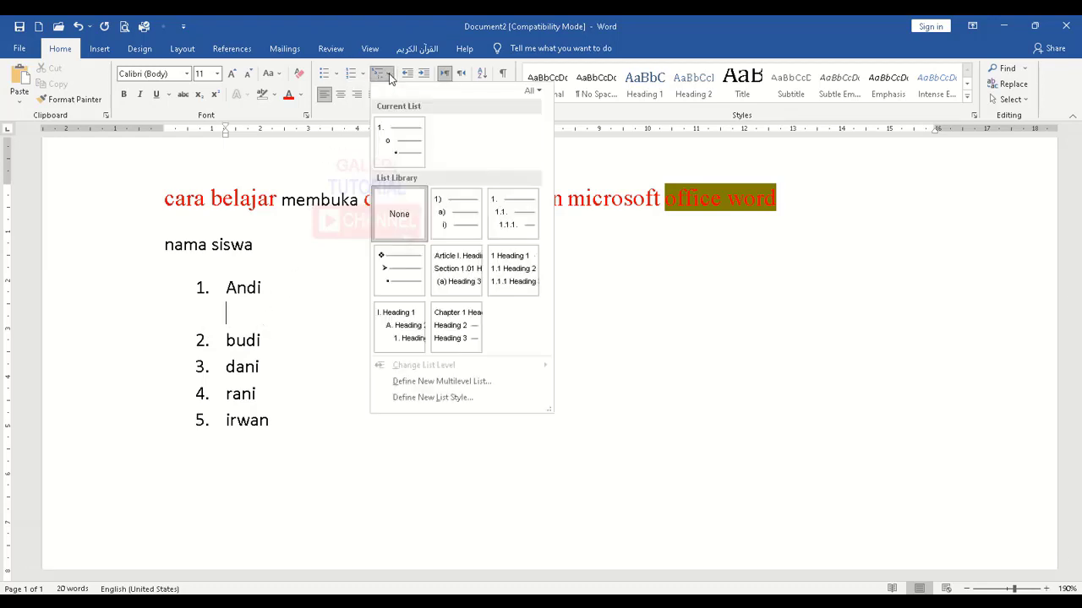
pyautogui.click(403, 150)
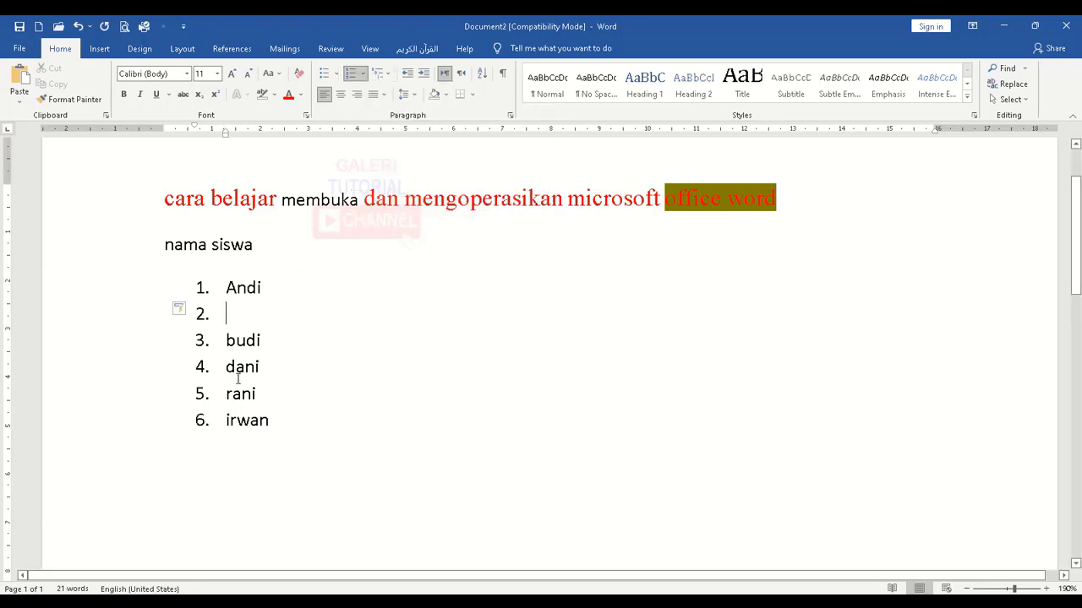
pyautogui.hotkey('ctrl', 'z')
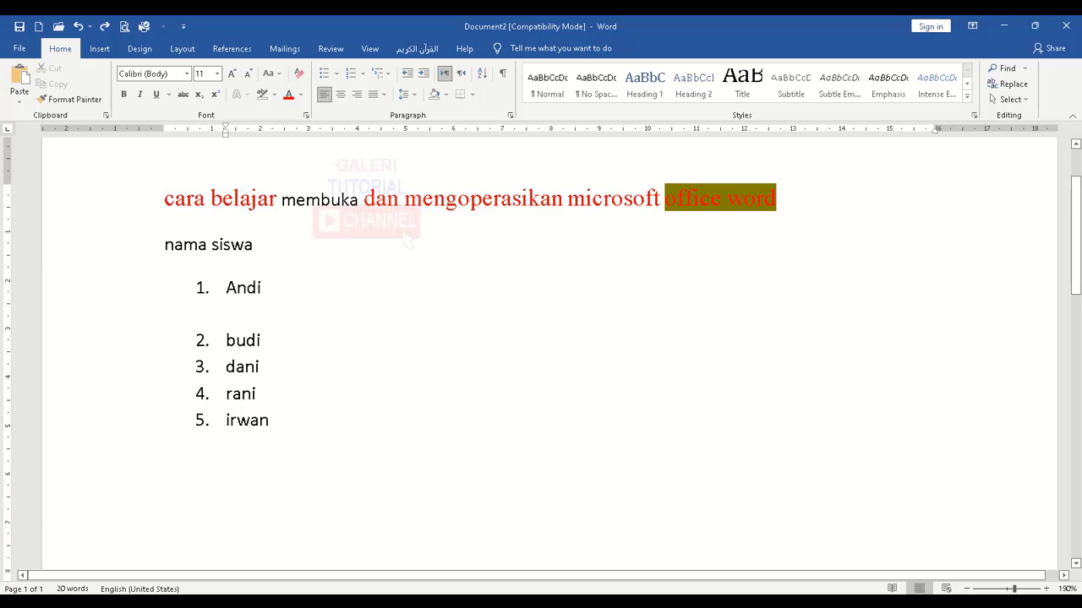
# Enter "kakak" on the unnumbered line and apply the 1. / 1.1. / 1.1.1. multilevel list format to it
pyautogui.write('kakak')
pyautogui.click(388, 74)
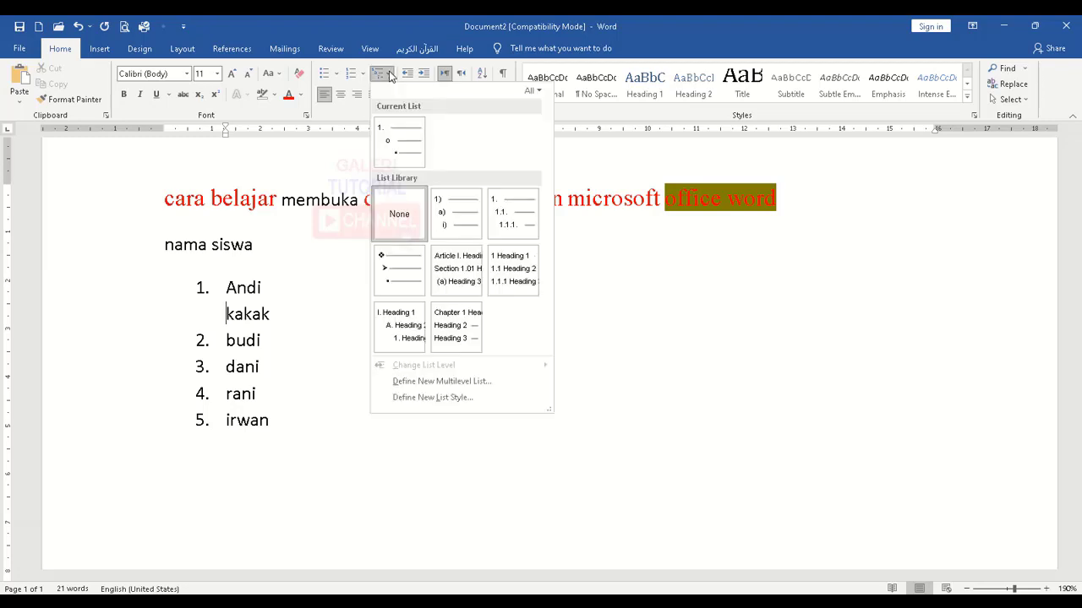
pyautogui.click(509, 213)
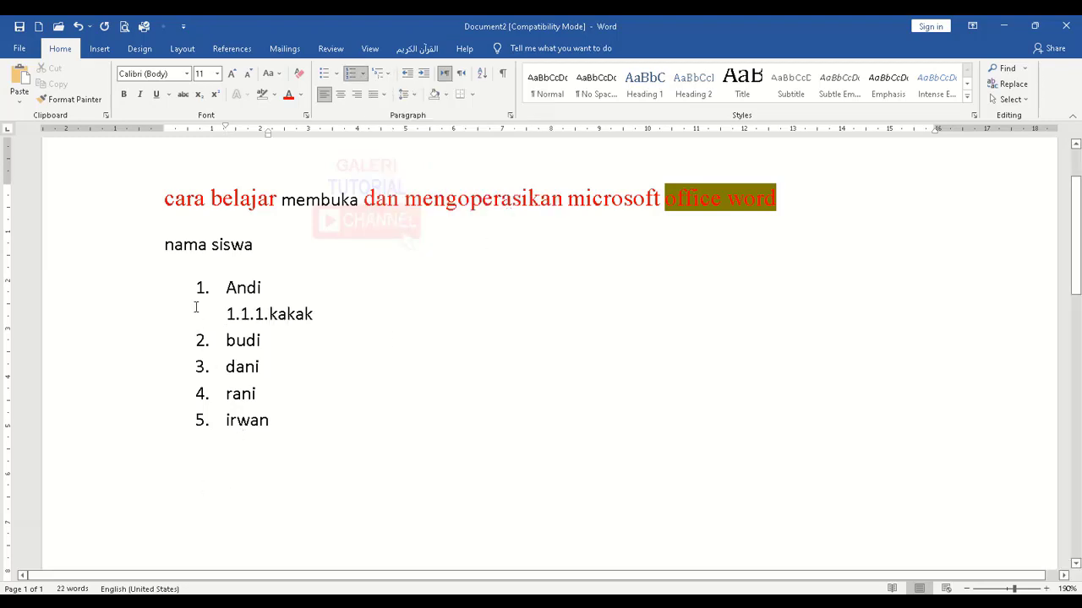
pyautogui.click(390, 75)
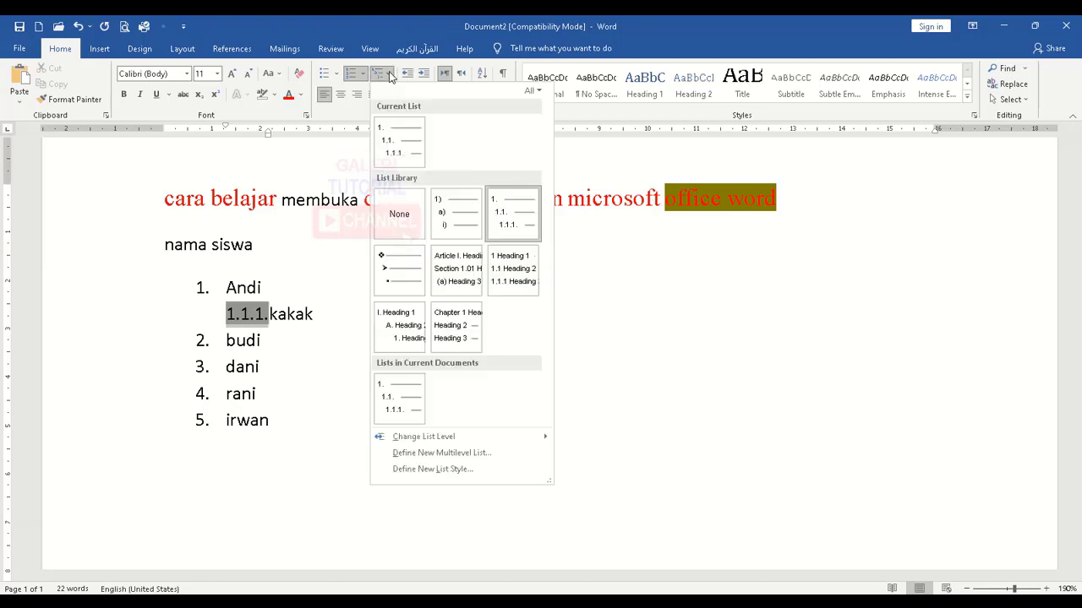
pyautogui.click(395, 393)
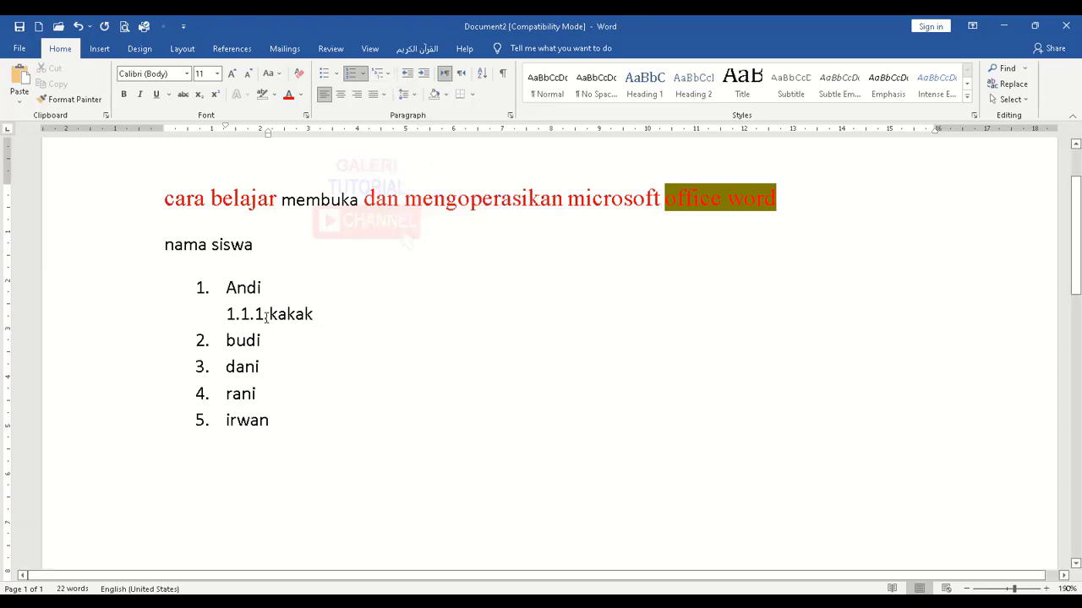
# Change the list level of "kakak" to 1.1. and indent it beneath the first name
pyautogui.click(382, 74)
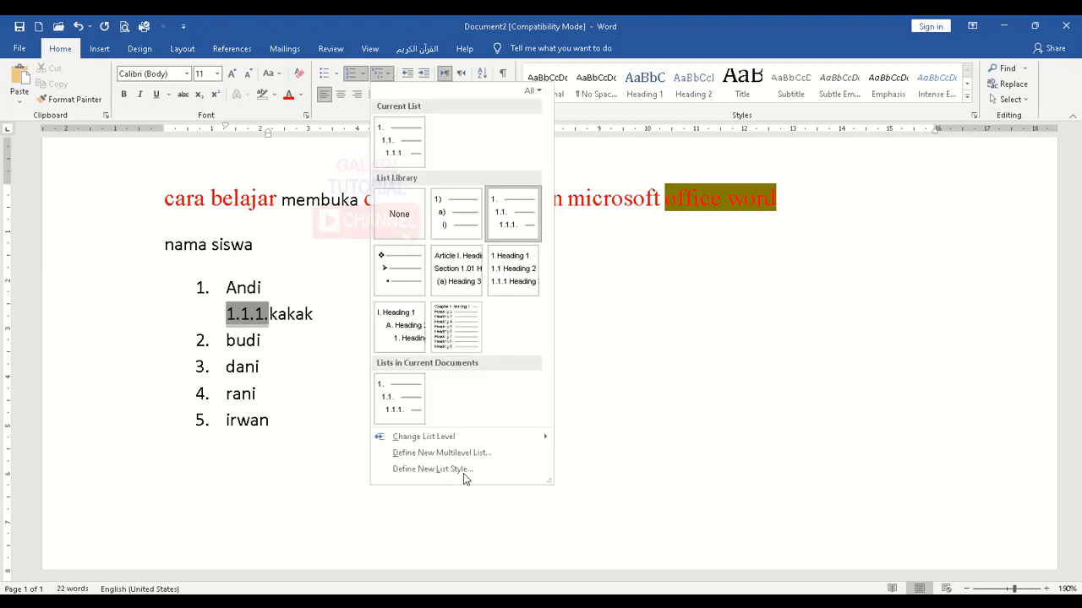
pyautogui.moveTo(458, 441)
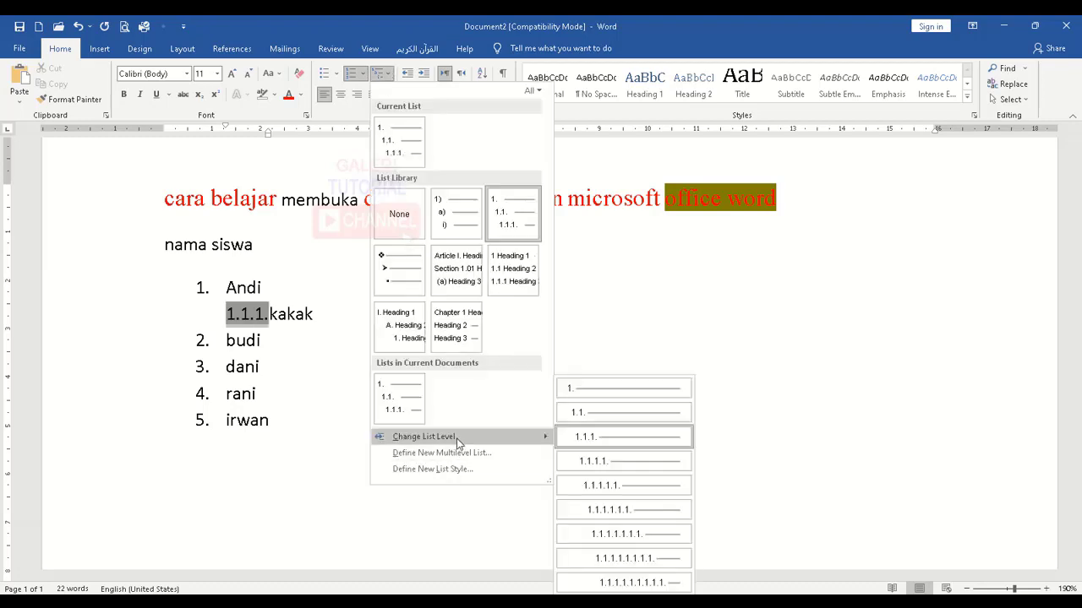
pyautogui.click(605, 414)
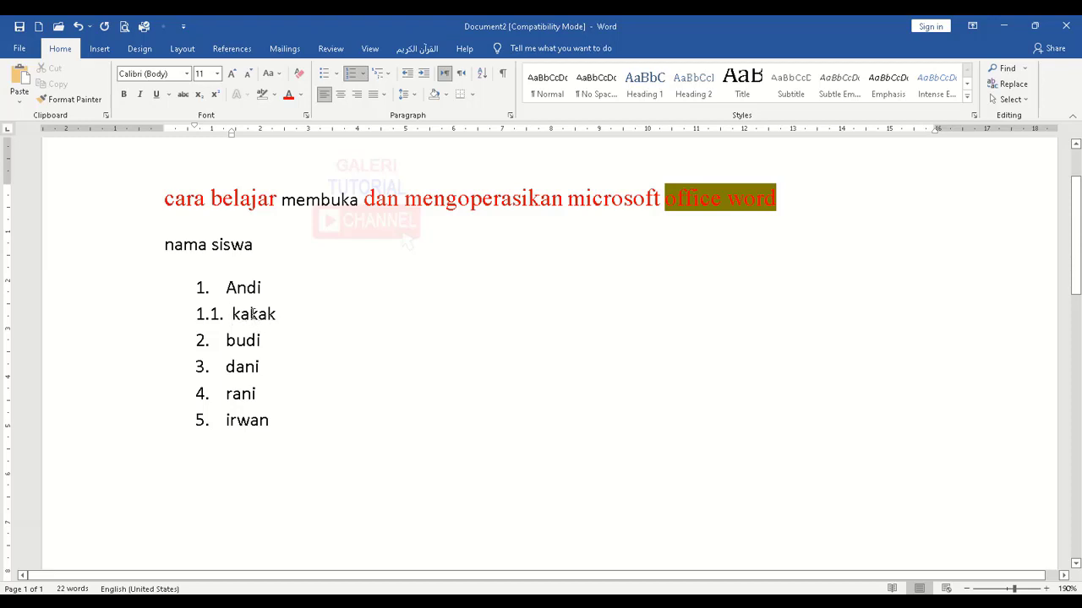
pyautogui.press('Tab')
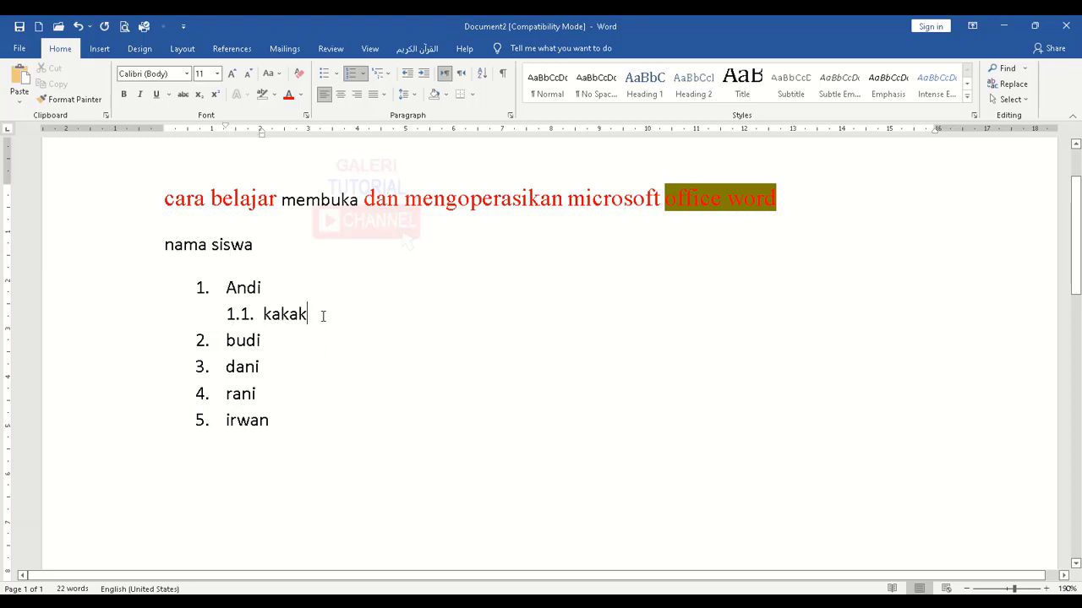
# Add "adik" as the next sub-item after "Kakak", and insert an empty line above "nama siswa"
pyautogui.press('Return')
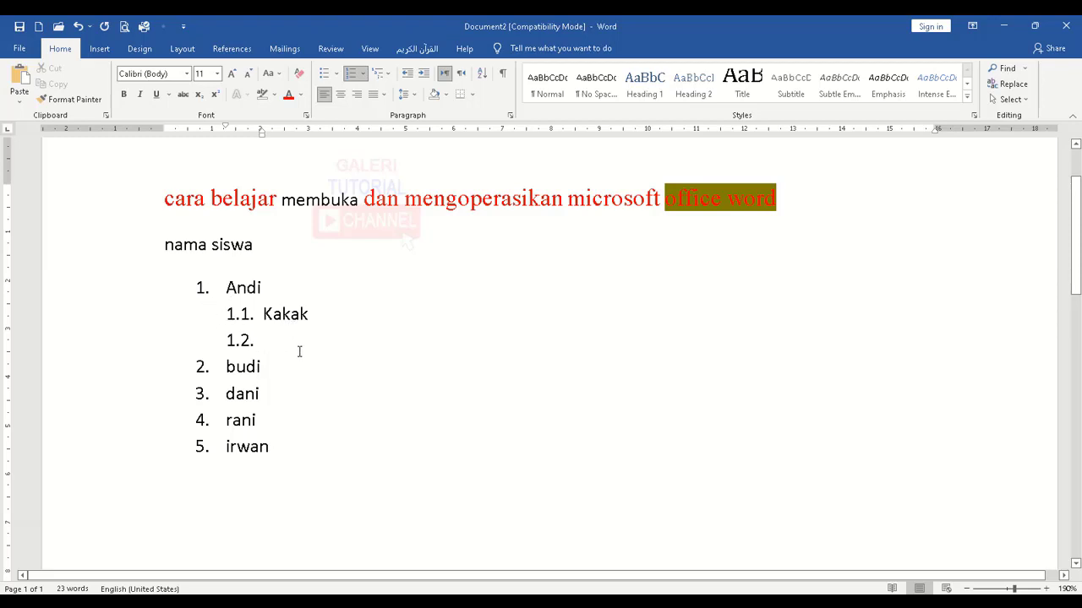
pyautogui.write('adik')
pyautogui.click(297, 457)
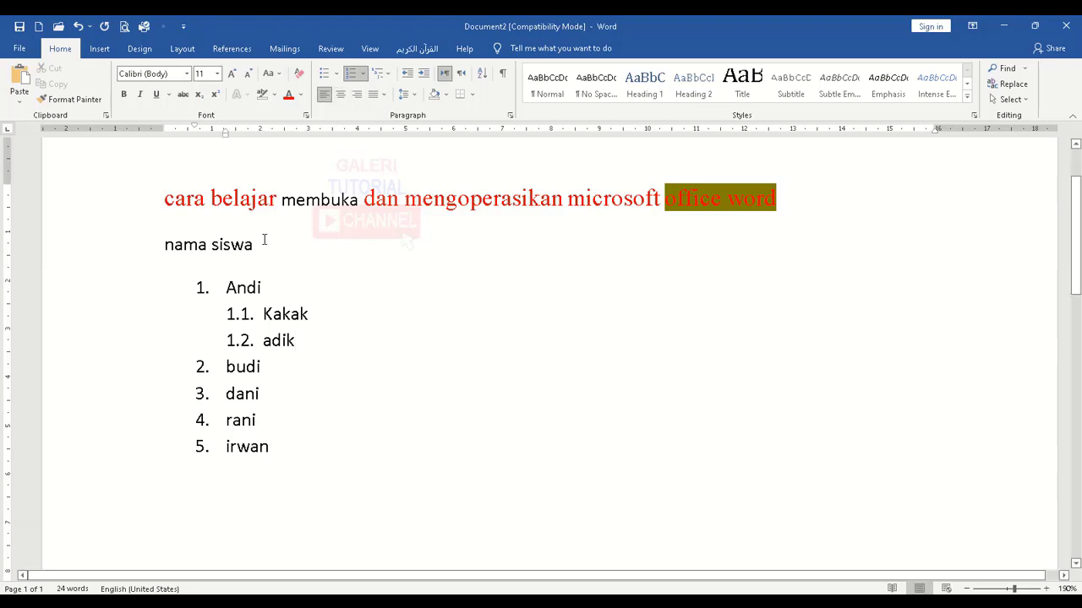
pyautogui.click(165, 244)
pyautogui.press('Return')
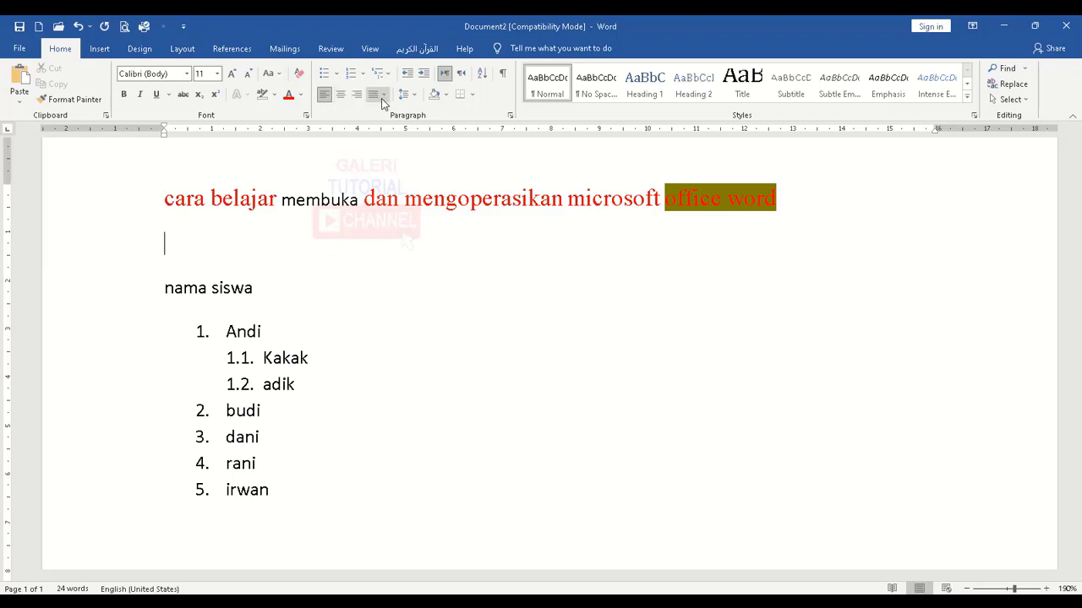
# Break the title onto a second line after "dan" and remove the highlight from both title lines
pyautogui.click(175, 198)
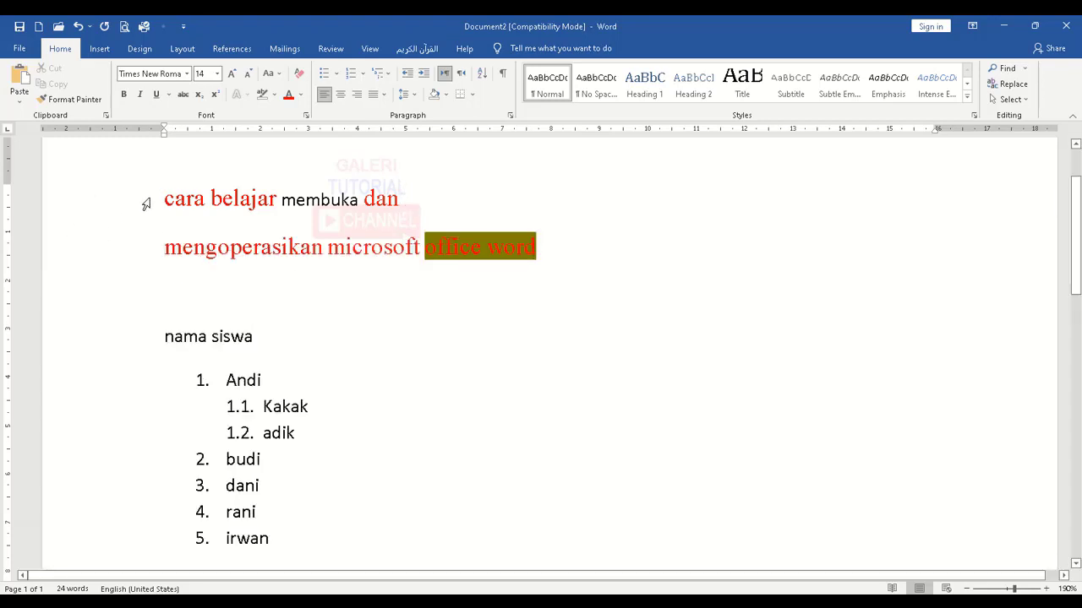
pyautogui.moveTo(143, 203); pyautogui.dragTo(164, 269)
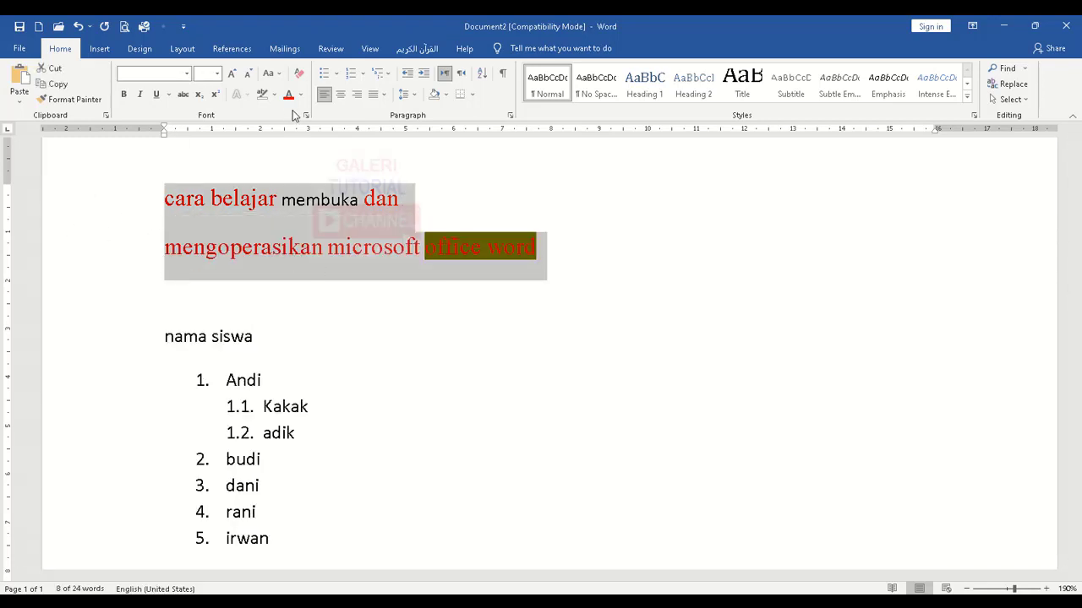
pyautogui.click(262, 97)
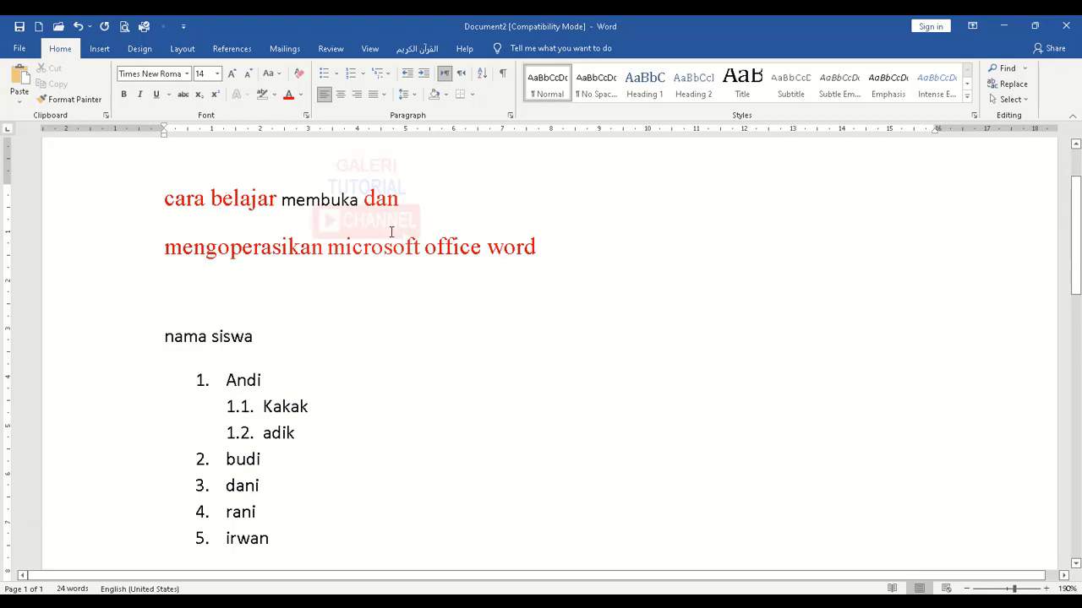
# Set the font colour of both title lines to red
pyautogui.moveTo(129, 211); pyautogui.dragTo(144, 246)
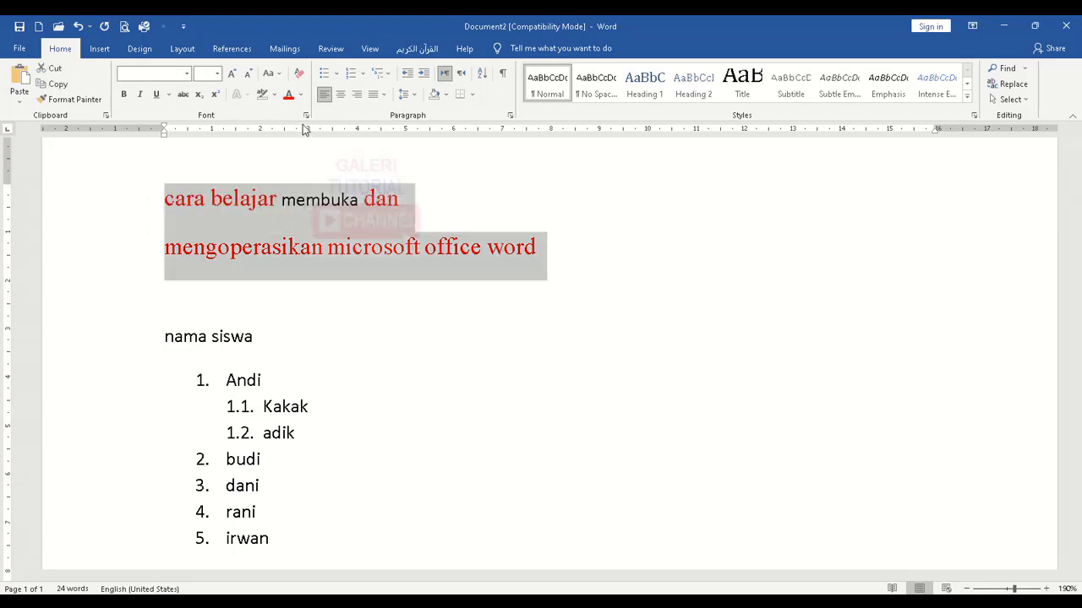
pyautogui.click(296, 201)
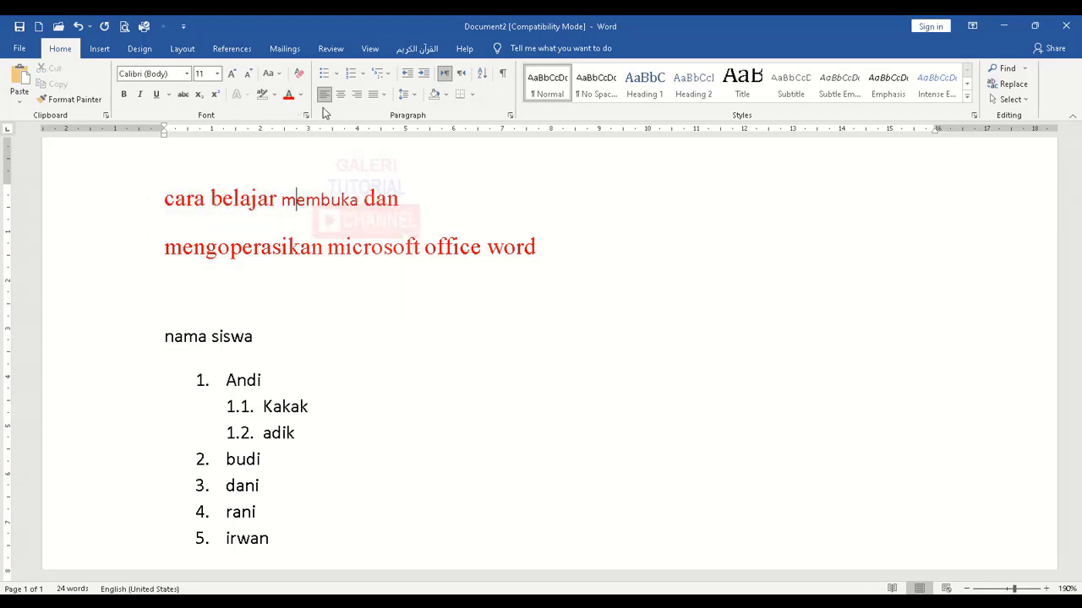
# Demonstrate left, centre and right alignment on the two title lines, finishing with Justify
pyautogui.click(325, 96)
pyautogui.moveTo(132, 210); pyautogui.dragTo(142, 250)
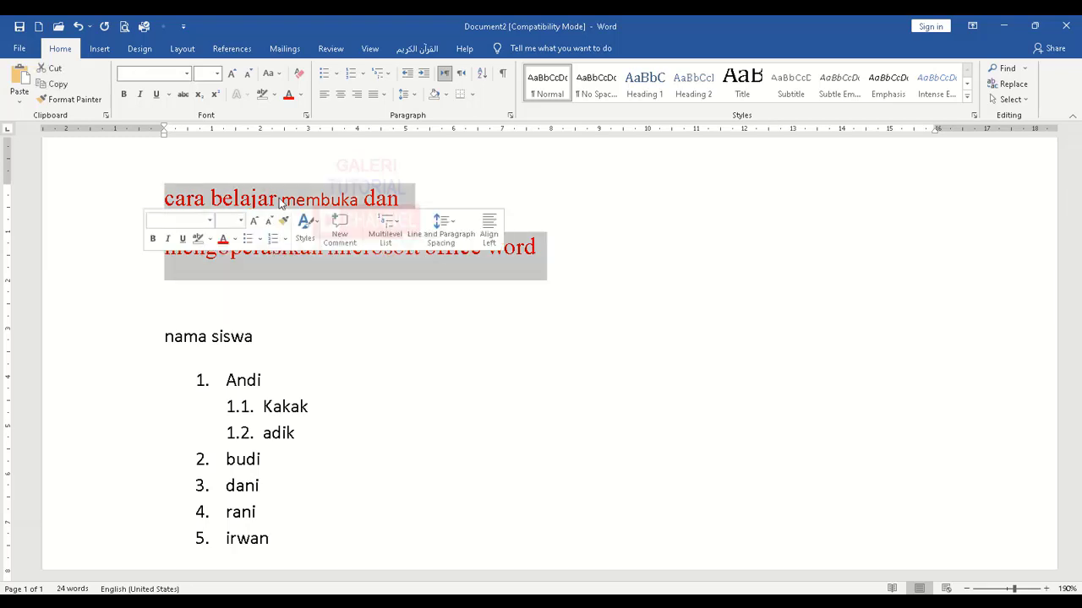
pyautogui.click(340, 95)
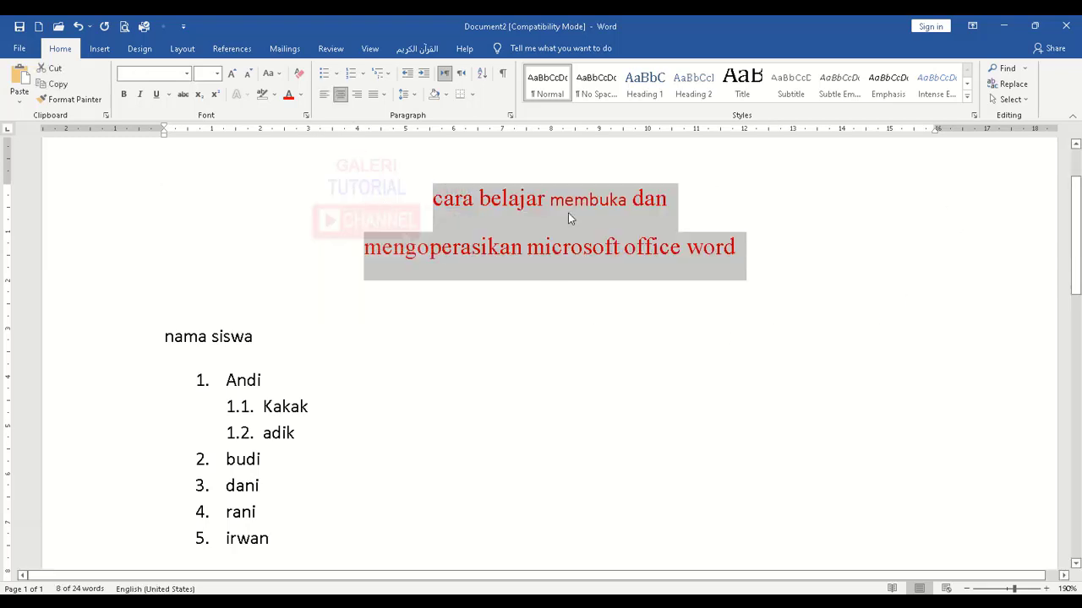
pyautogui.click(357, 94)
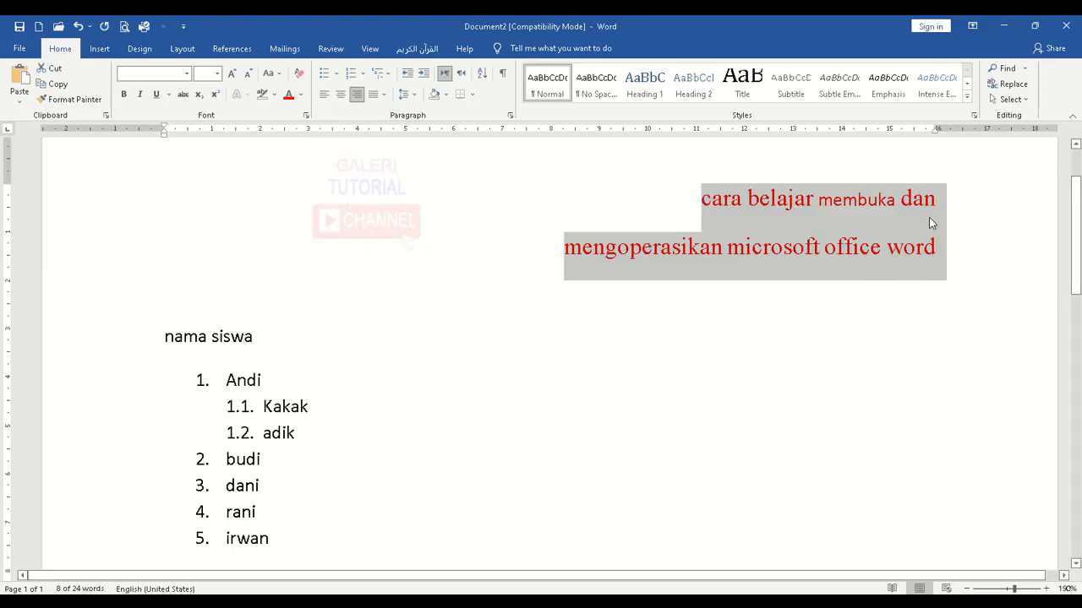
pyautogui.click(377, 97)
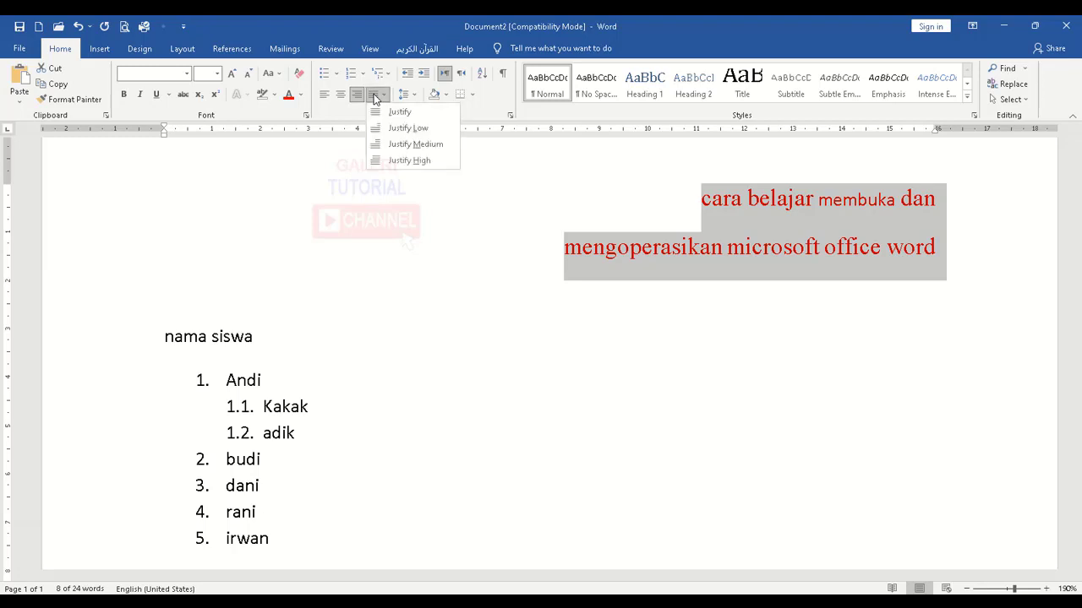
pyautogui.click(426, 113)
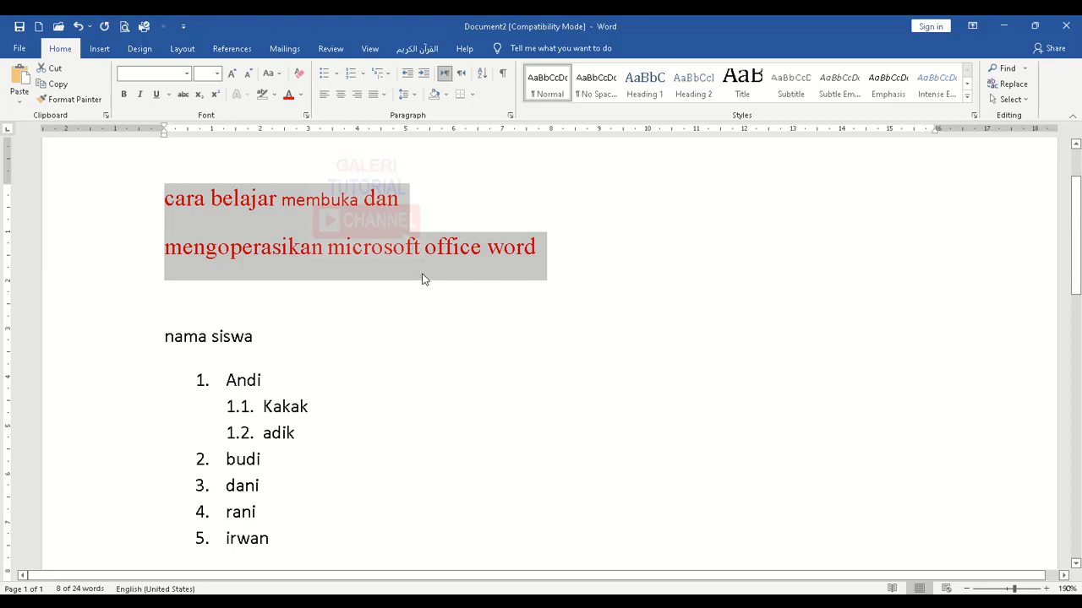
pyautogui.scroll(-4, 422, 274)
pyautogui.scroll(3, 423, 273)
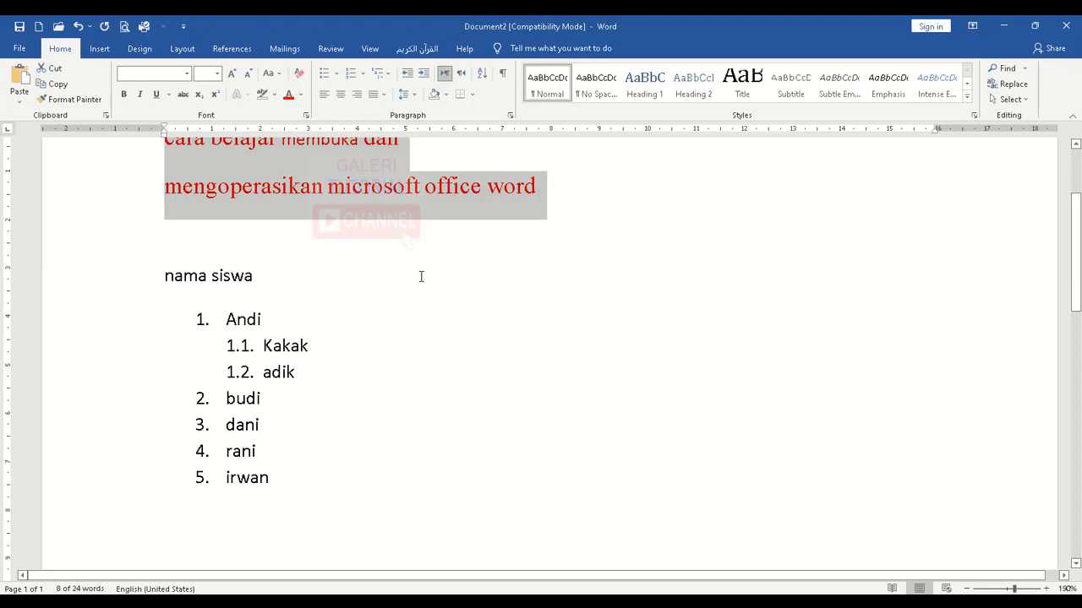
pyautogui.click(421, 277)
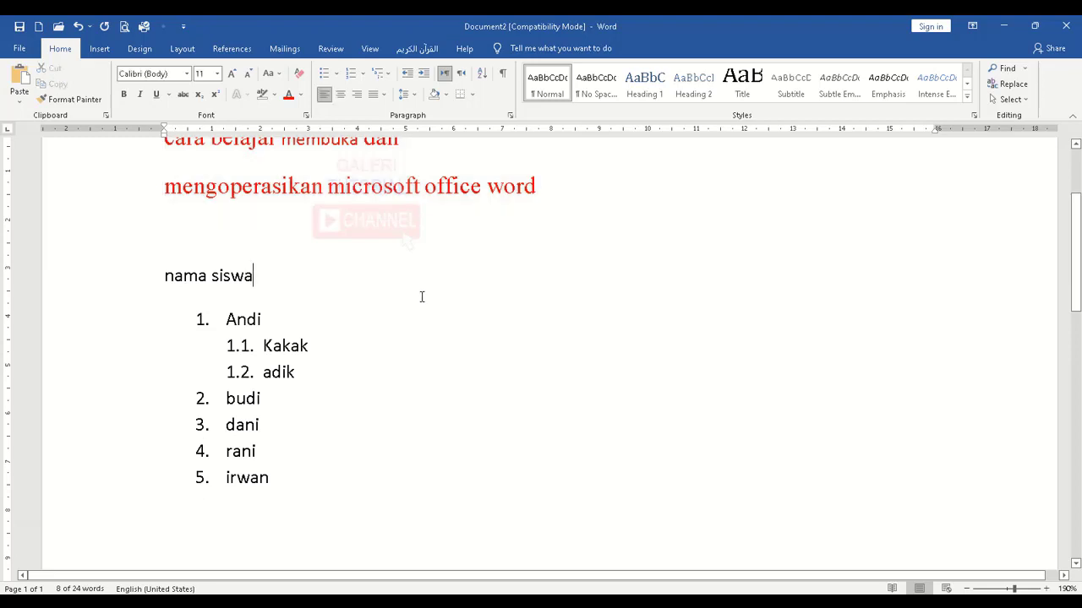
pyautogui.click(414, 96)
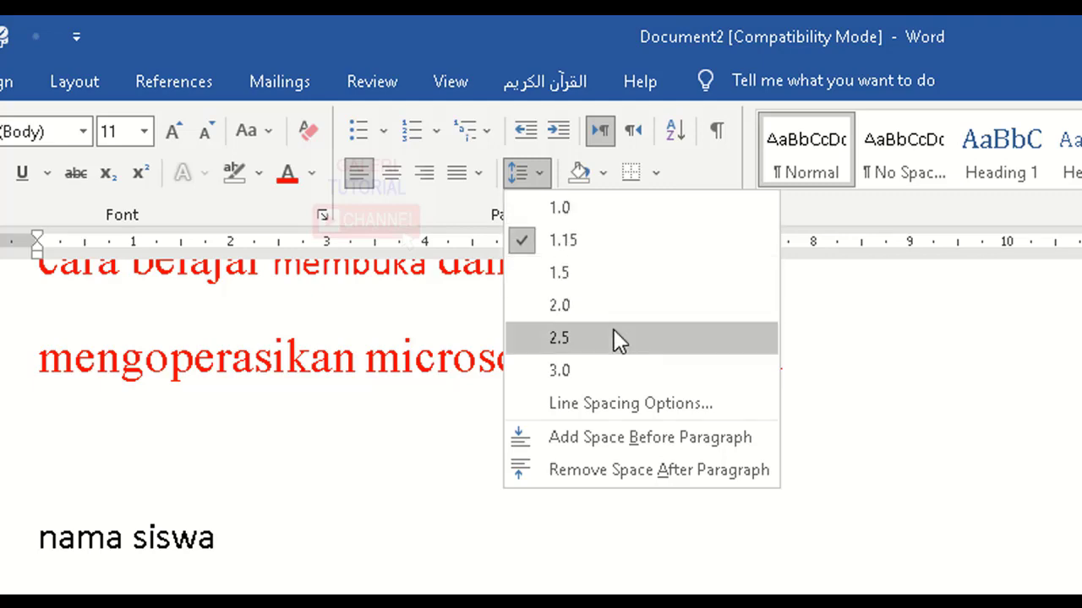
pyautogui.click(898, 352)
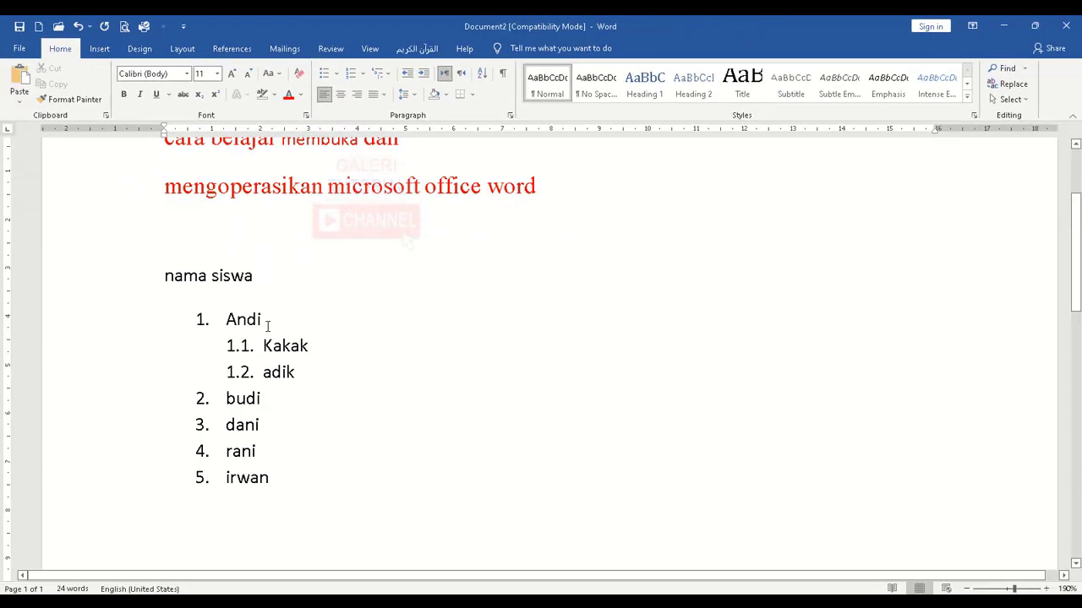
pyautogui.scroll(3, 267, 326)
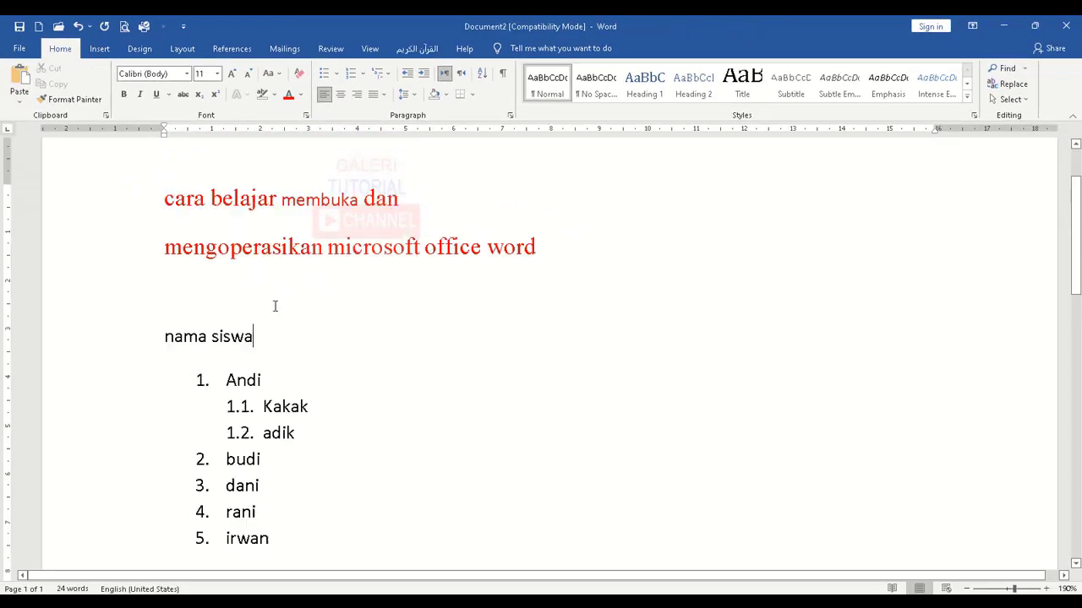
# Set the line spacing of the two title lines to 1.0
pyautogui.click(210, 303)
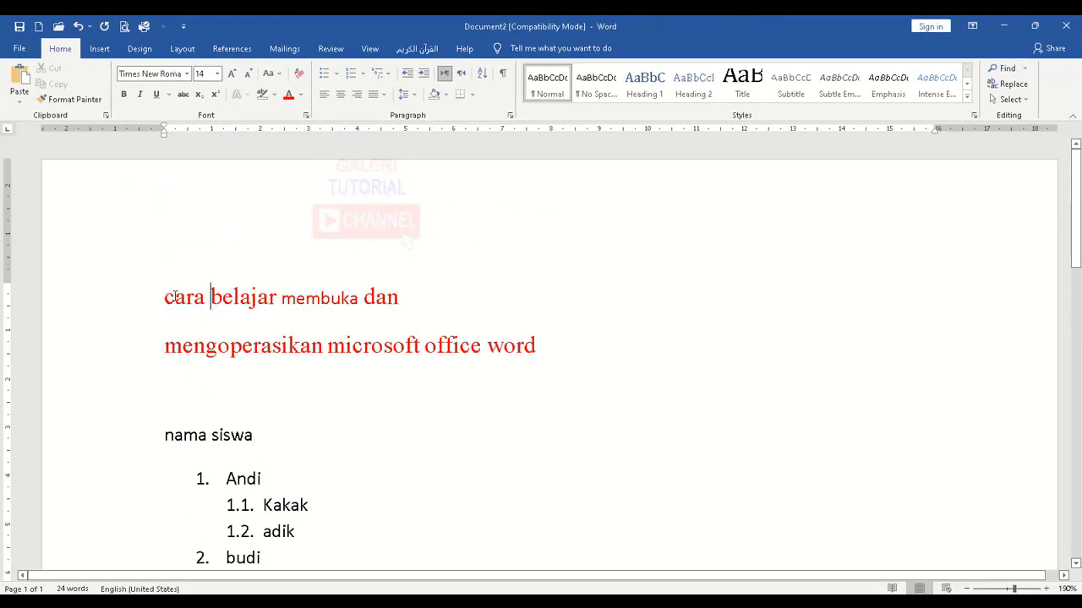
pyautogui.click(131, 302)
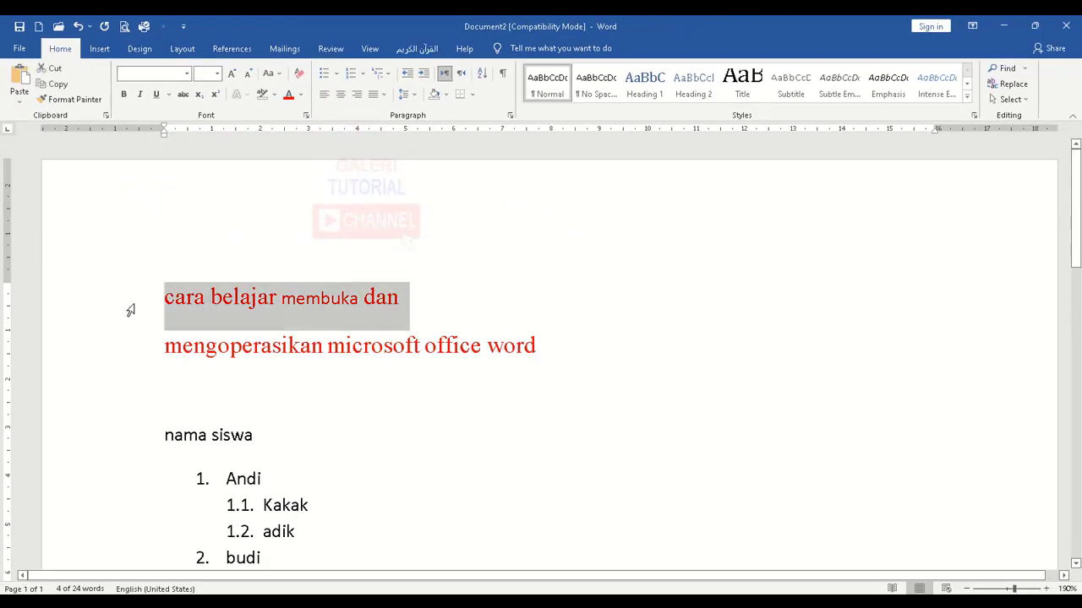
pyautogui.keyDown('shift'); pyautogui.click(132, 351); pyautogui.keyUp('shift')
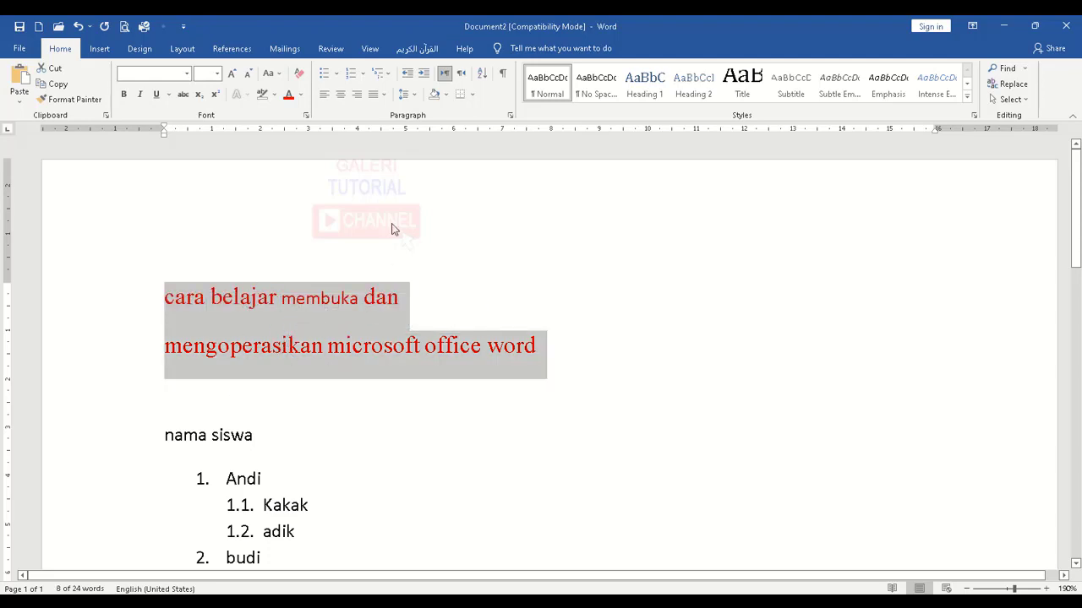
pyautogui.click(414, 97)
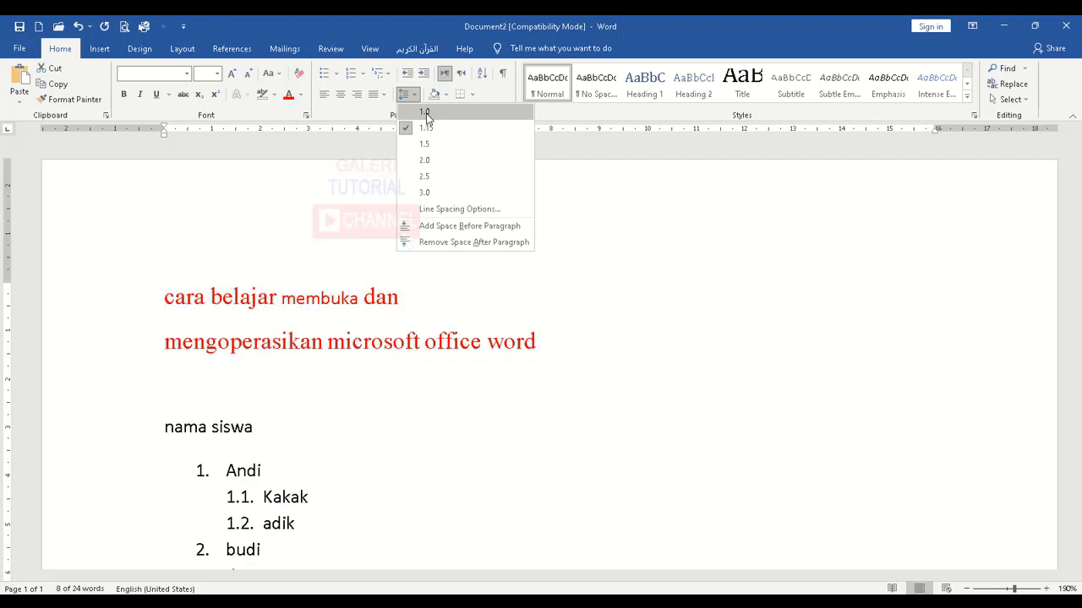
pyautogui.click(425, 112)
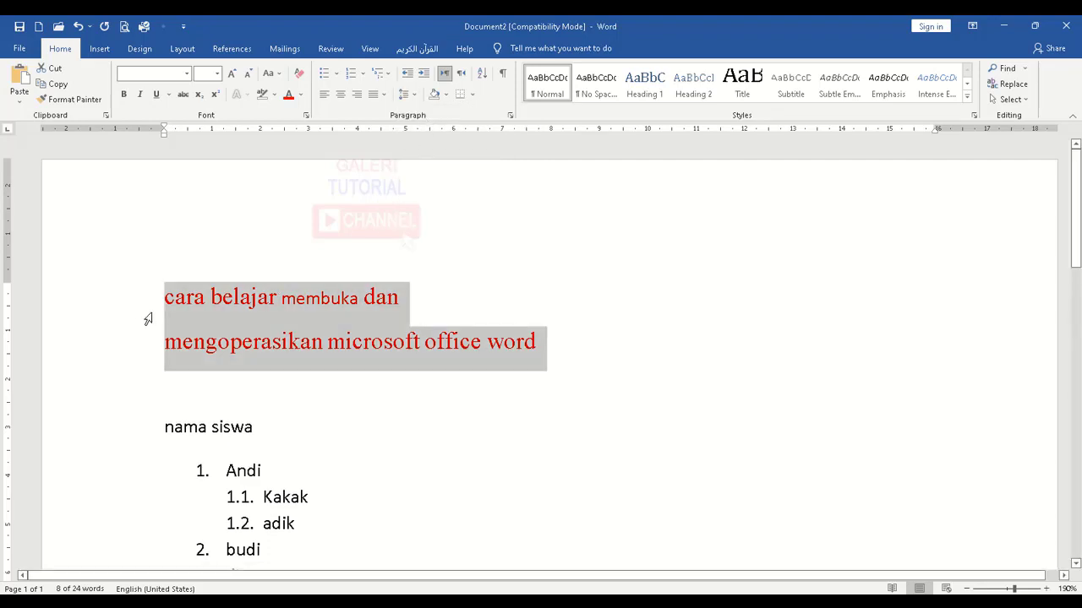
# Try 2.0 and 1.5 line spacing on the title lines and return them to 1.0
pyautogui.click(410, 95)
pyautogui.click(433, 161)
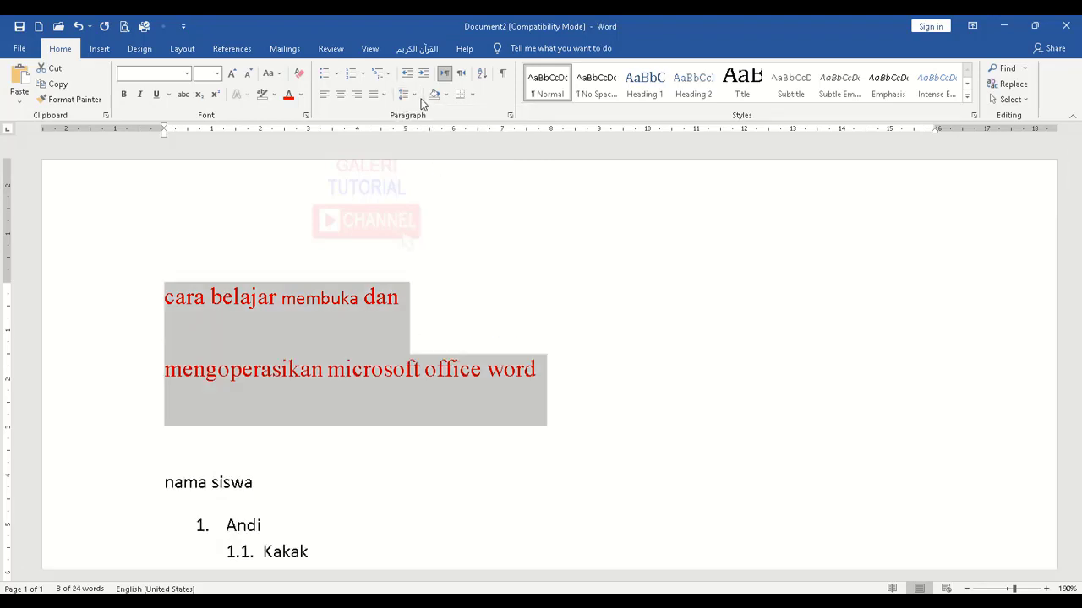
pyautogui.click(413, 96)
pyautogui.click(426, 143)
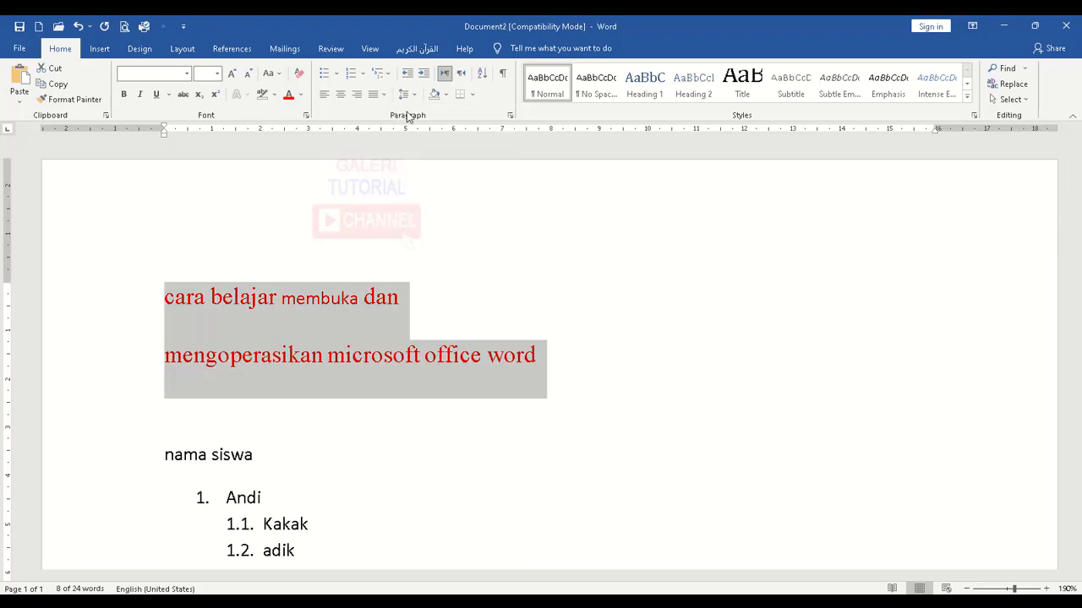
pyautogui.click(404, 94)
pyautogui.click(422, 123)
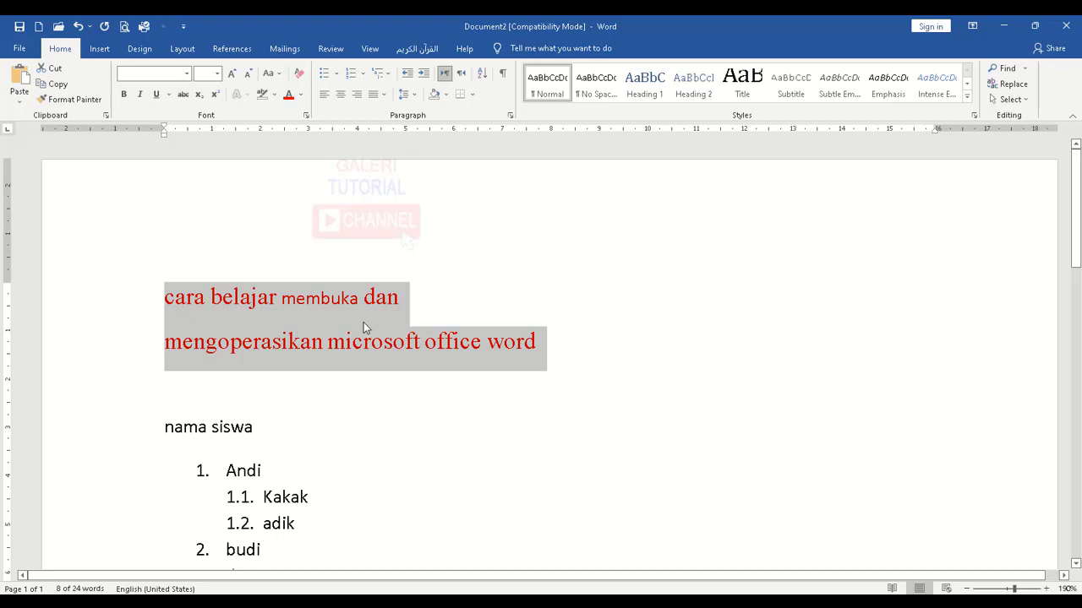
# Remove the space after the two title paragraphs and clear their character formatting
pyautogui.click(413, 98)
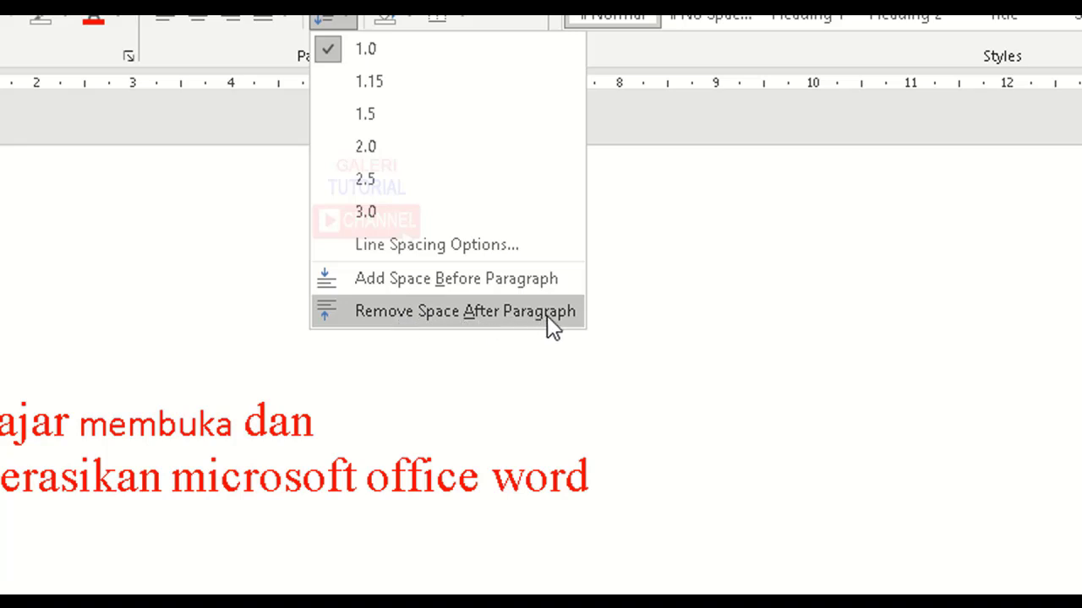
pyautogui.click(427, 313)
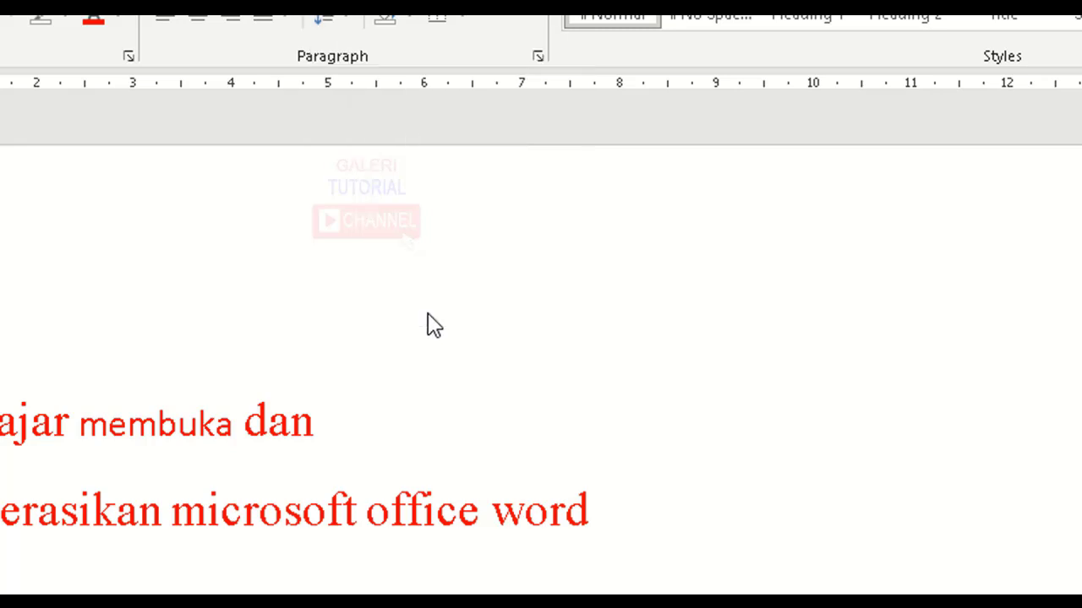
pyautogui.hotkey('ctrl', 'space')
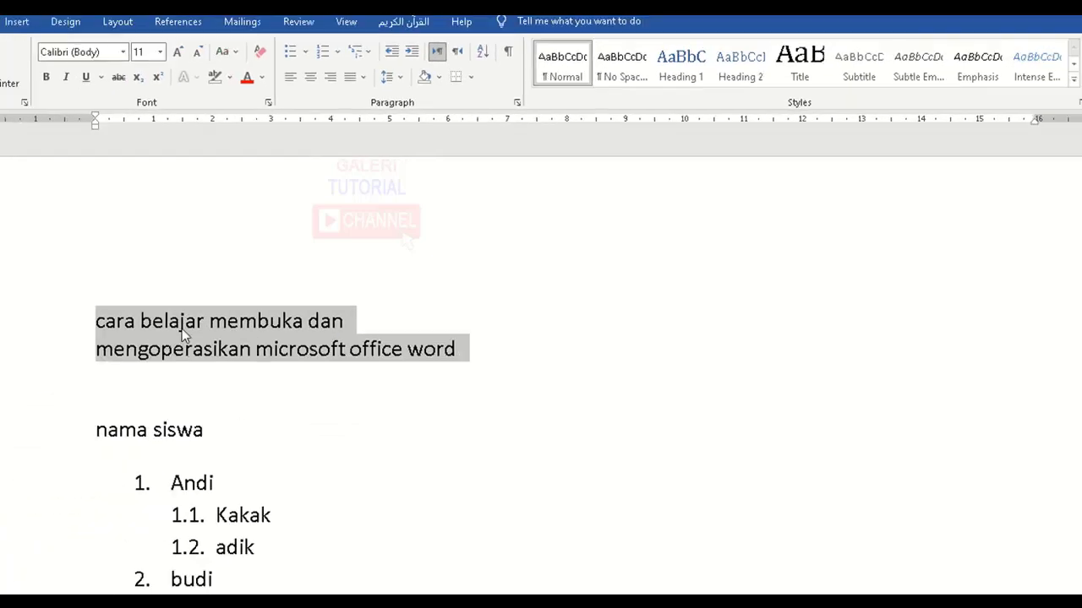
pyautogui.click(124, 502)
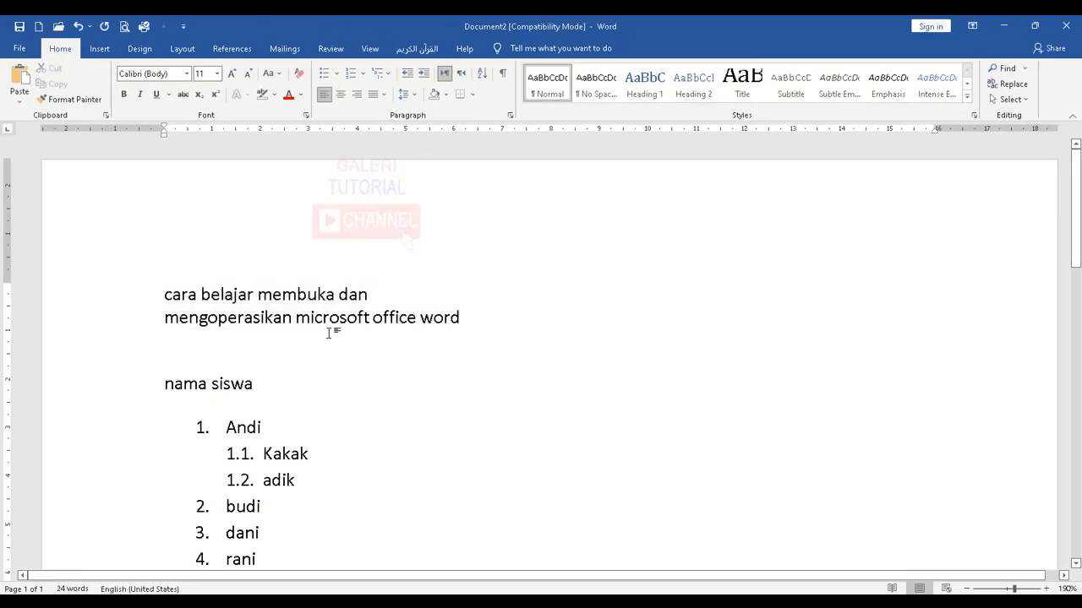
# Remove the space after paragraphs for "nama siswa" and the whole numbered name list
pyautogui.scroll(-3, 351, 374)
pyautogui.scroll(2, 351, 375)
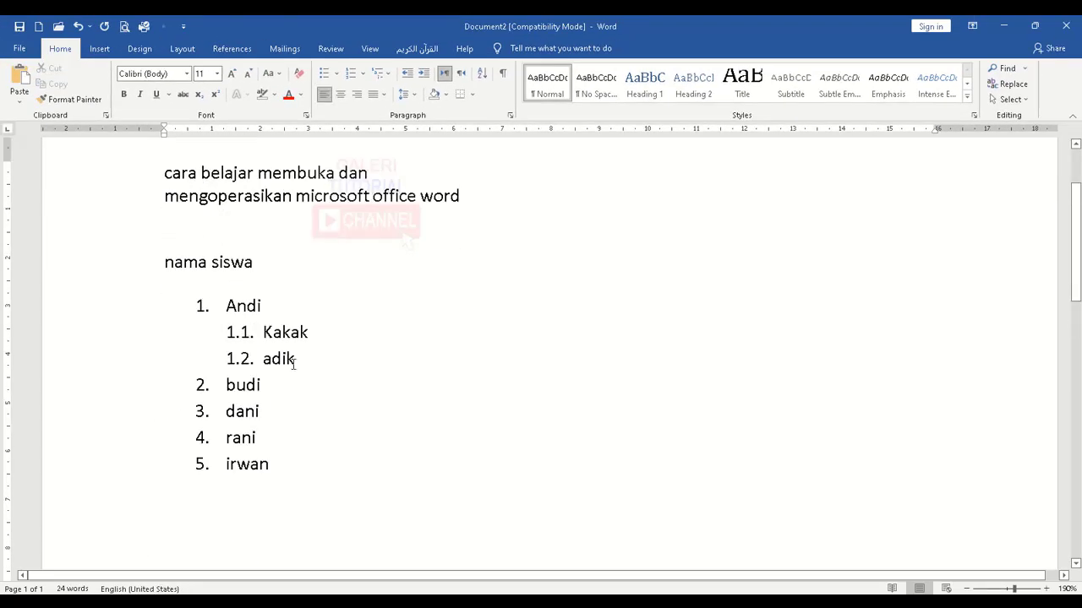
pyautogui.moveTo(138, 273); pyautogui.dragTo(197, 478)
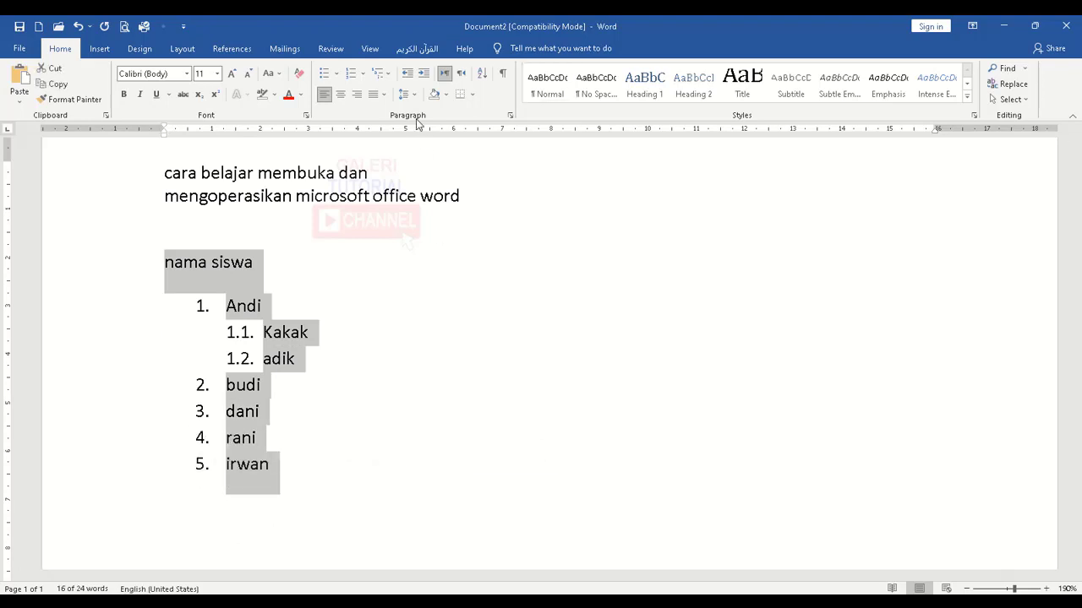
pyautogui.click(404, 93)
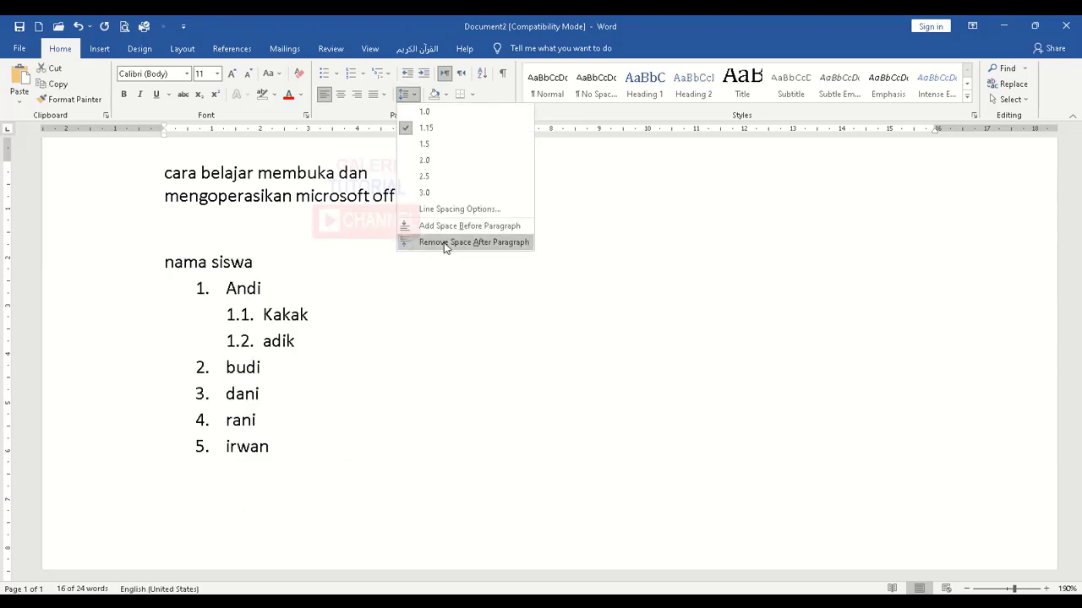
pyautogui.click(445, 244)
pyautogui.click(343, 423)
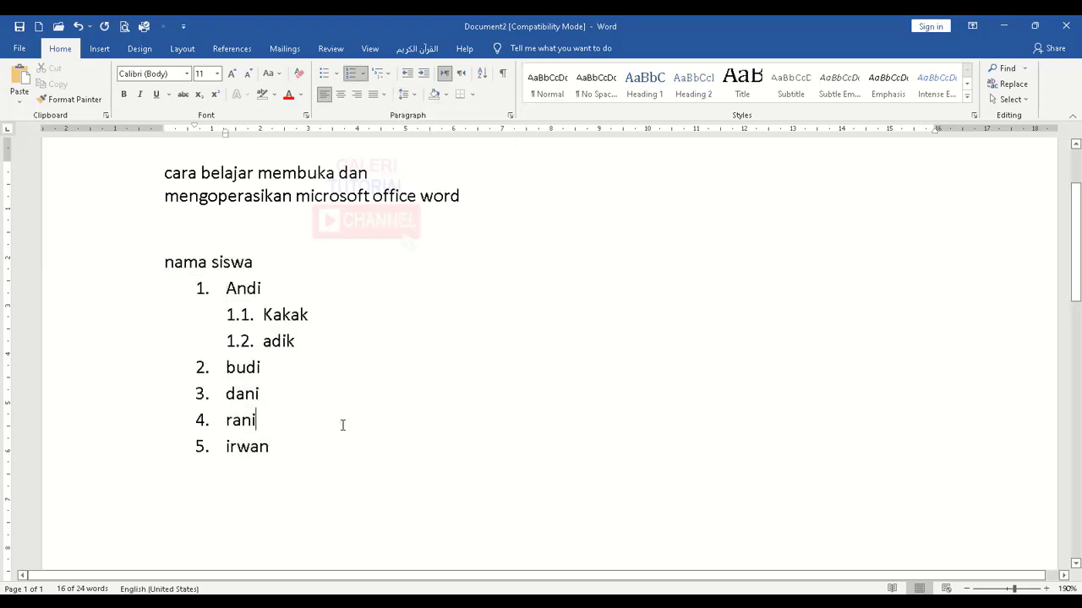
# Increase the indent of the title's first line "cara belajar membuka dan" by one level
pyautogui.scroll(3, 353, 411)
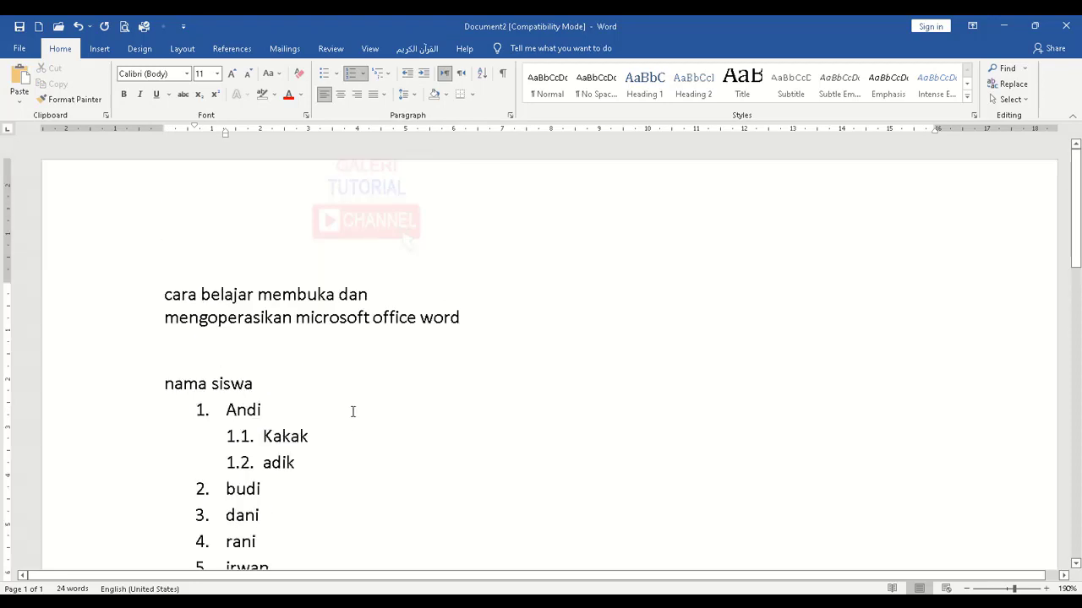
pyautogui.scroll(-1, 423, 395)
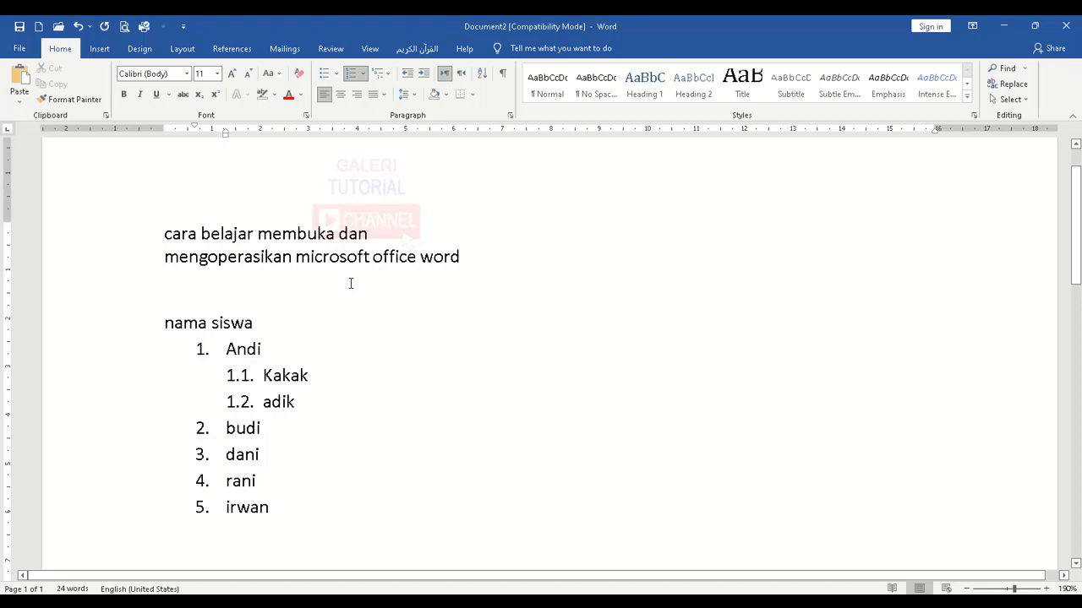
pyautogui.click(161, 237)
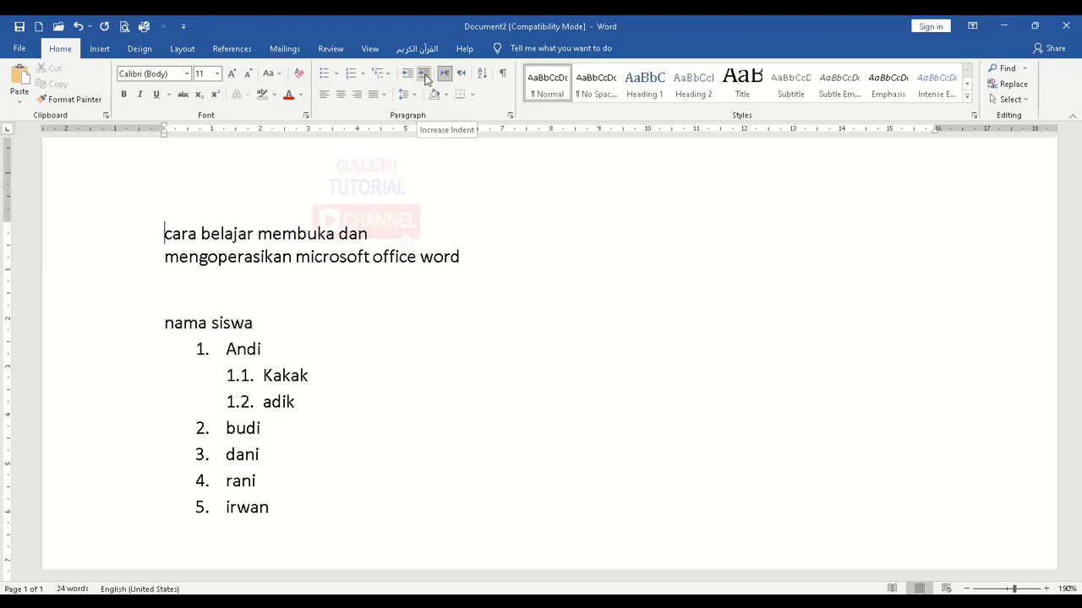
pyautogui.click(426, 78)
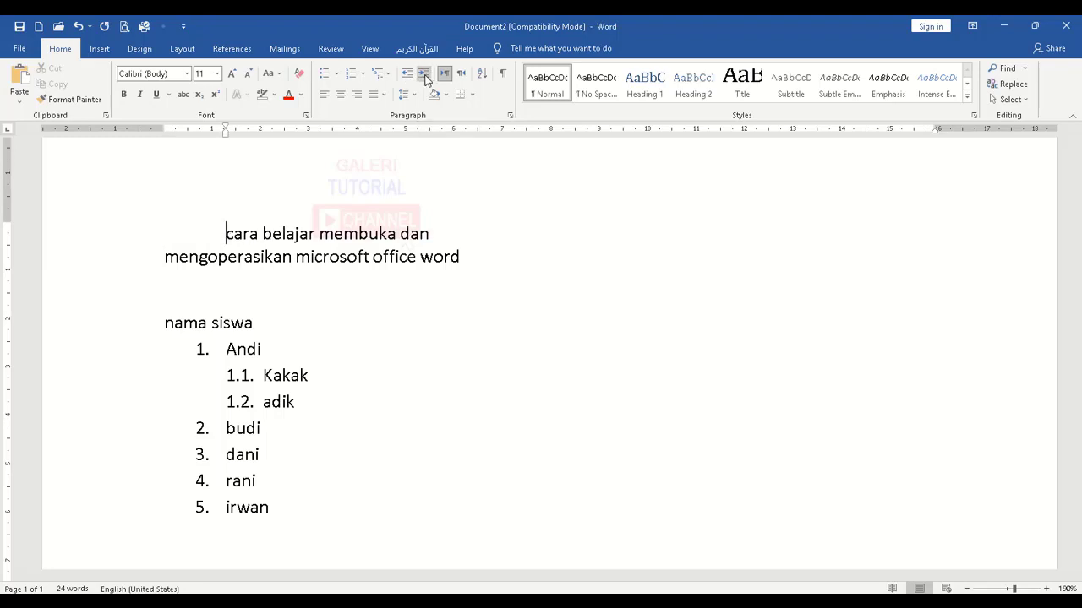
# Increase the indent of the title's first line "cara belajar membuka dan" by three more levels
pyautogui.click(426, 77)
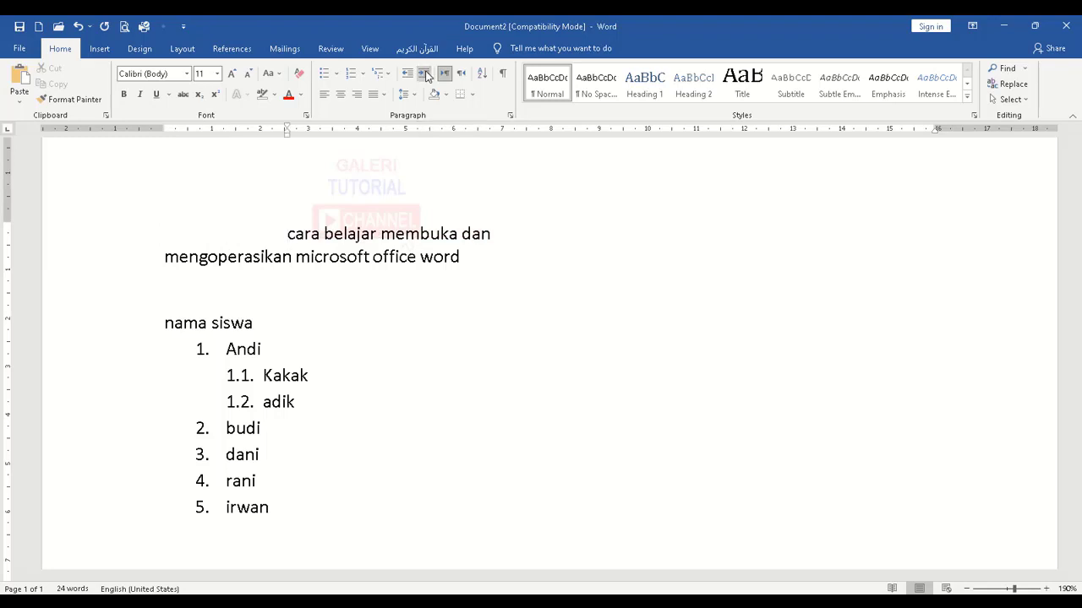
pyautogui.click(427, 77)
pyautogui.click(427, 77)
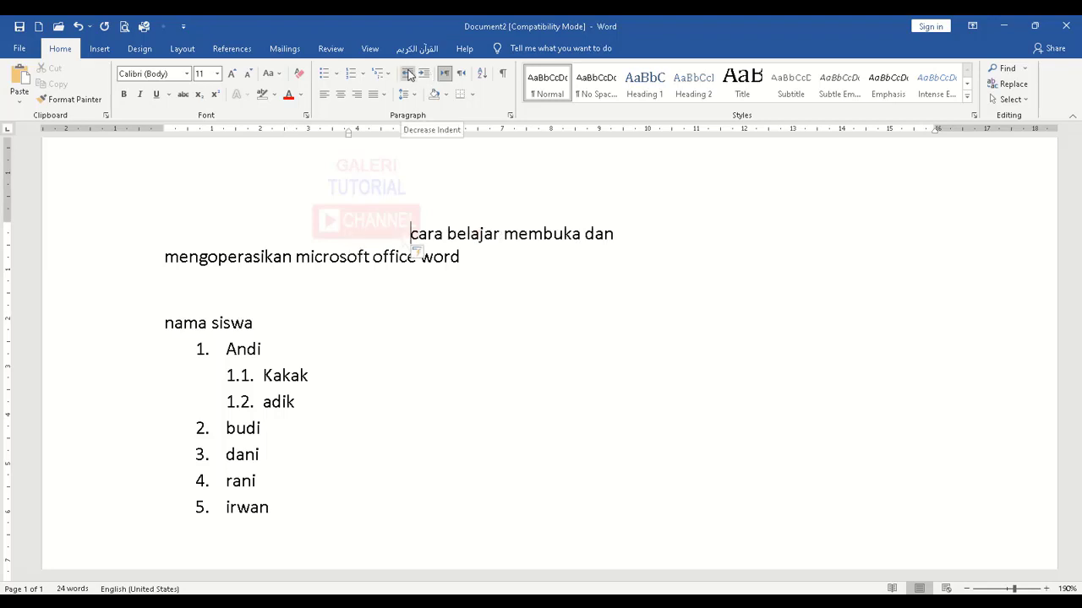
# Decrease the indent of the title's first line until it is back at the left margin
pyautogui.click(408, 75)
pyautogui.click(408, 76)
pyautogui.click(408, 75)
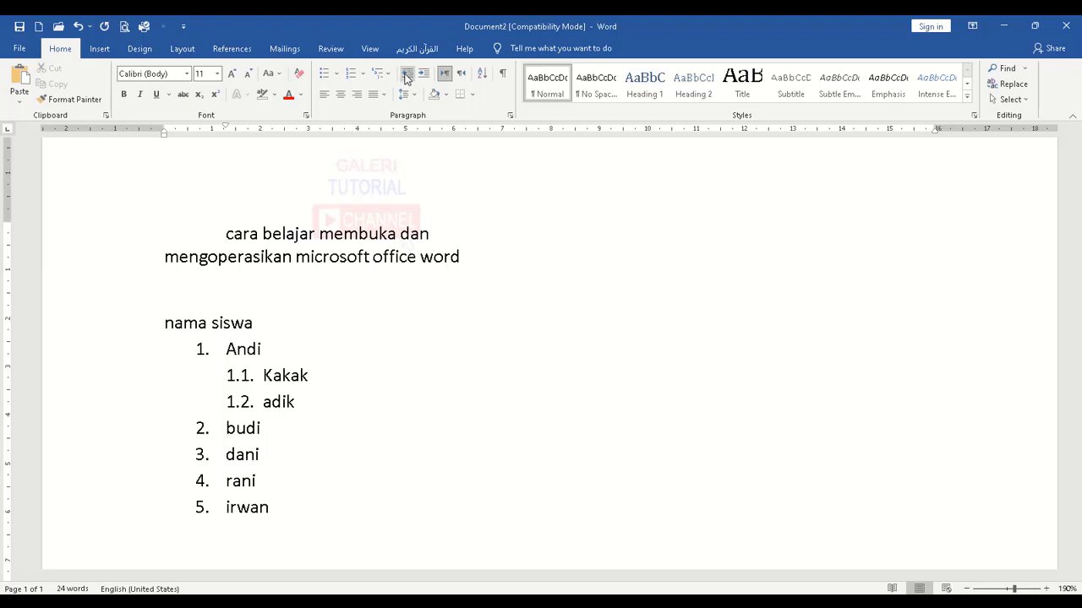
pyautogui.click(406, 77)
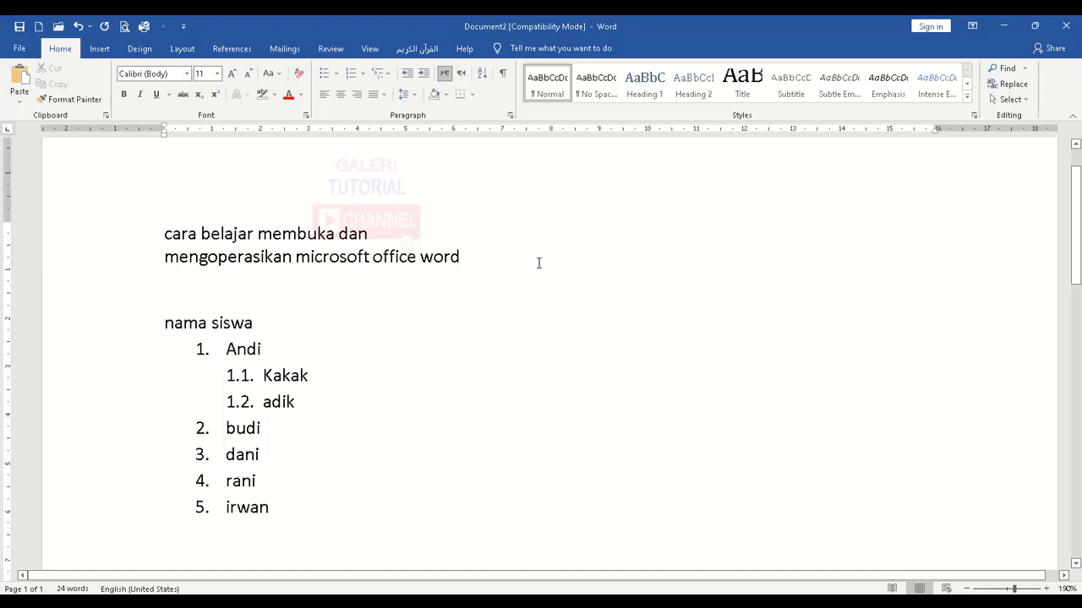
# Preview yellow paragraph shading and yellow text highlighting on the title's first line without applying either
pyautogui.click(445, 95)
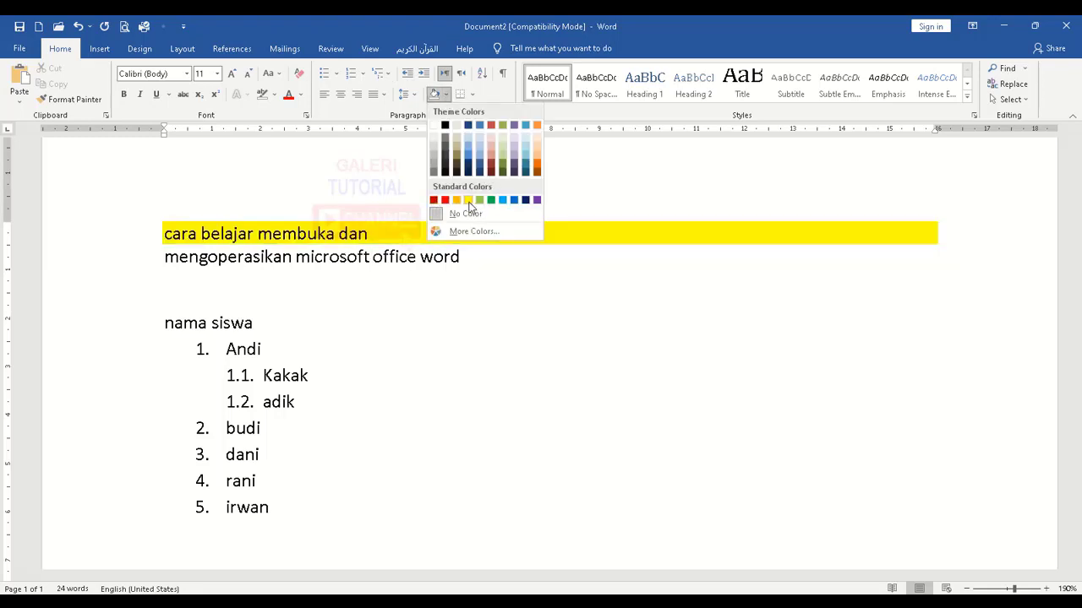
pyautogui.click(227, 178)
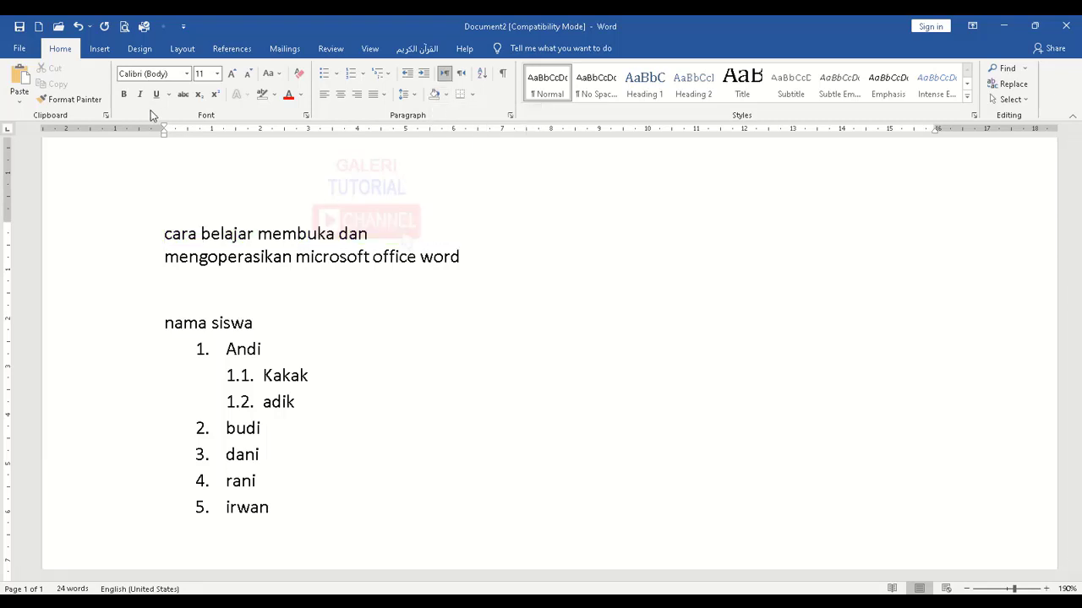
pyautogui.moveTo(166, 234); pyautogui.dragTo(377, 235)
pyautogui.click(274, 98)
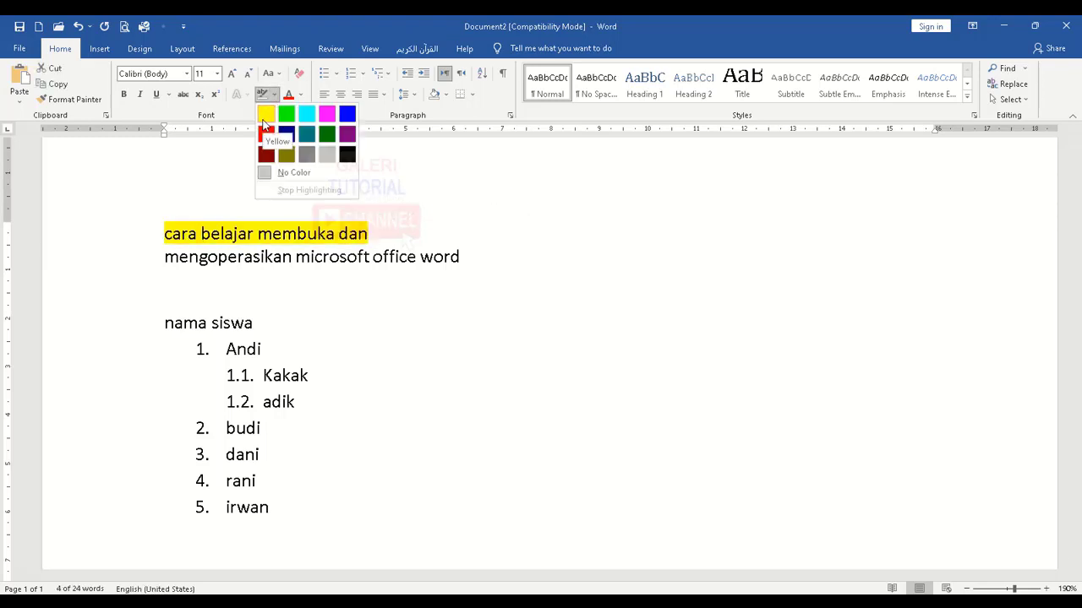
pyautogui.click(398, 229)
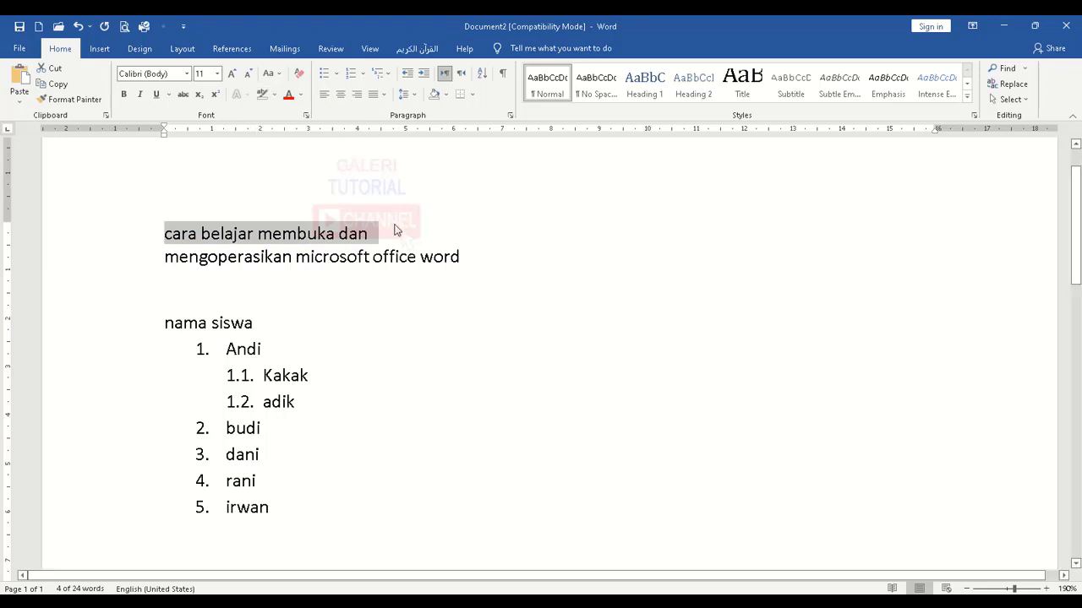
pyautogui.click(400, 230)
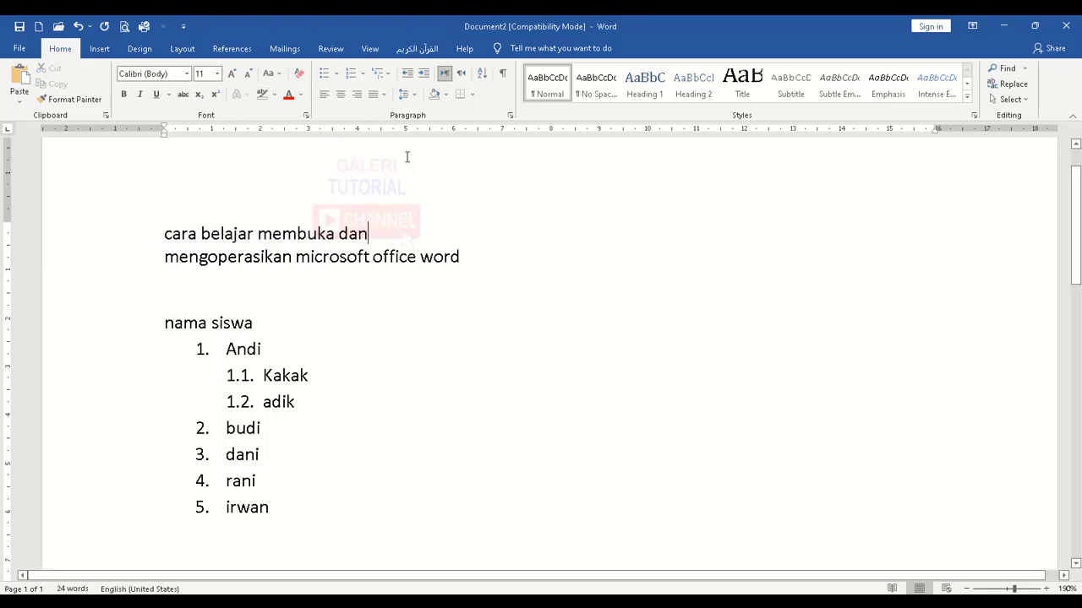
# Apply yellow paragraph shading to the title's first line and reset it to No Color
pyautogui.click(445, 94)
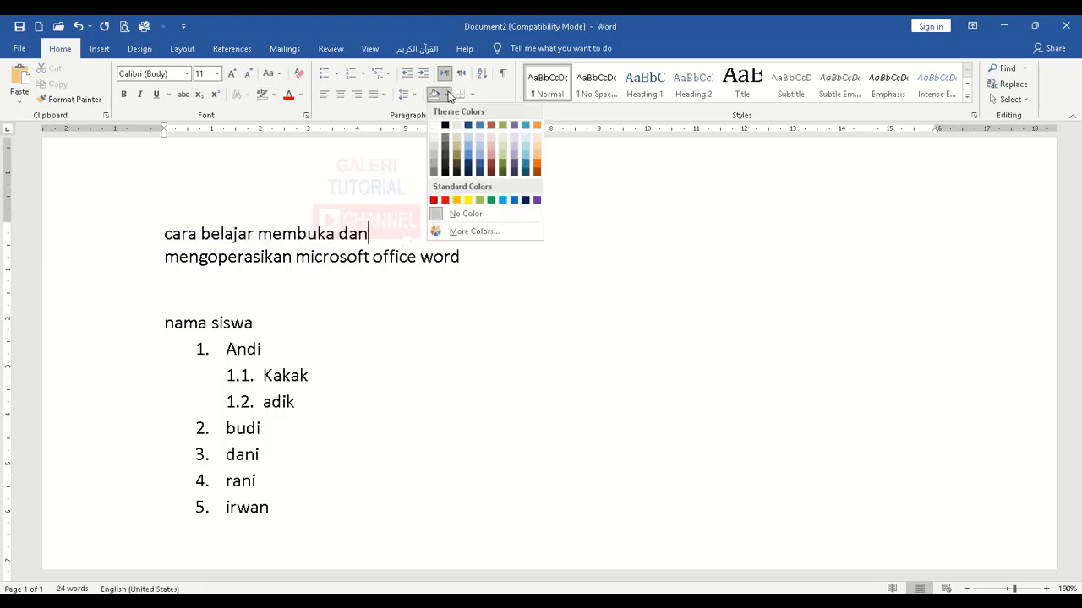
pyautogui.click(468, 202)
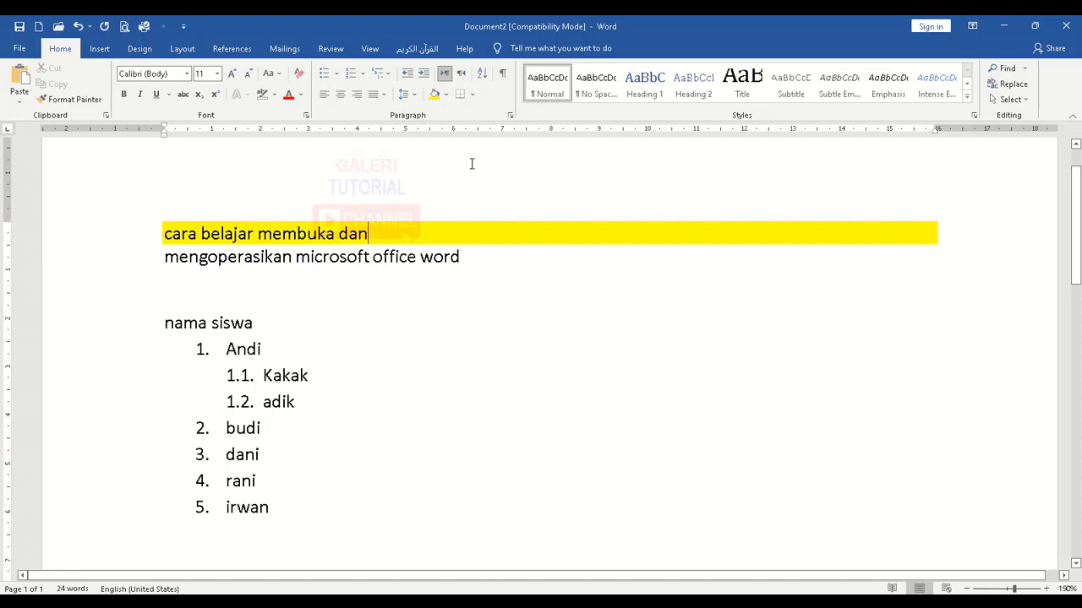
pyautogui.click(446, 95)
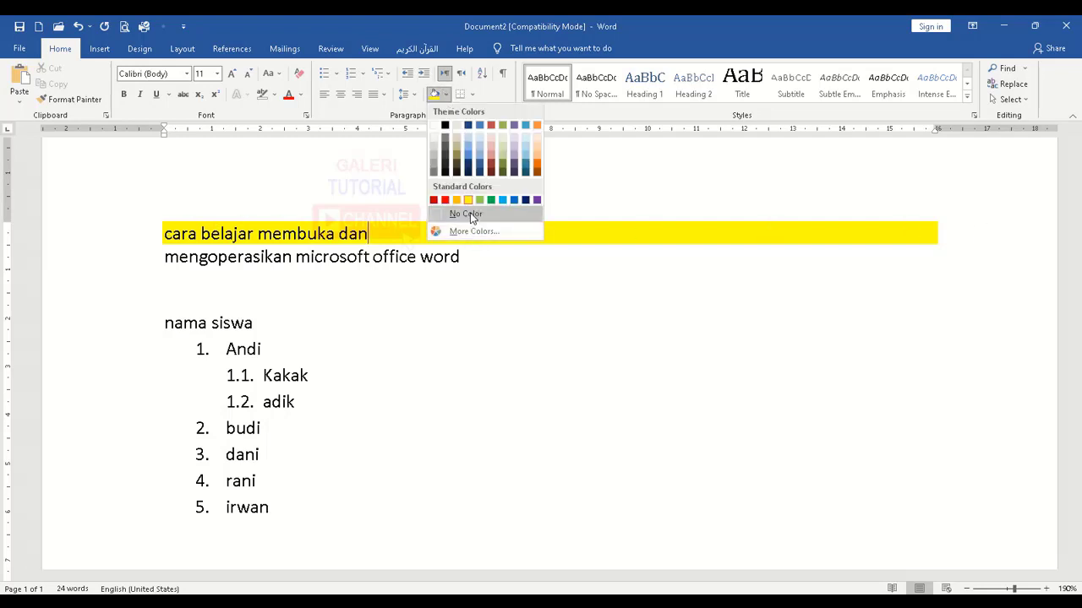
pyautogui.click(469, 214)
pyautogui.click(413, 315)
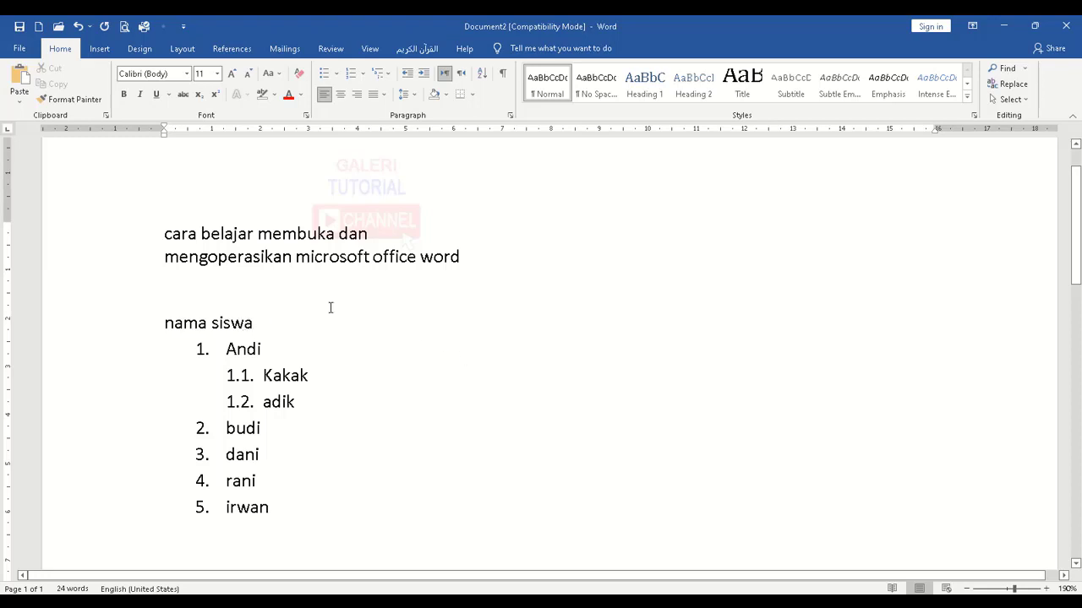
pyautogui.scroll(-2, 334, 305)
pyautogui.scroll(1, 334, 305)
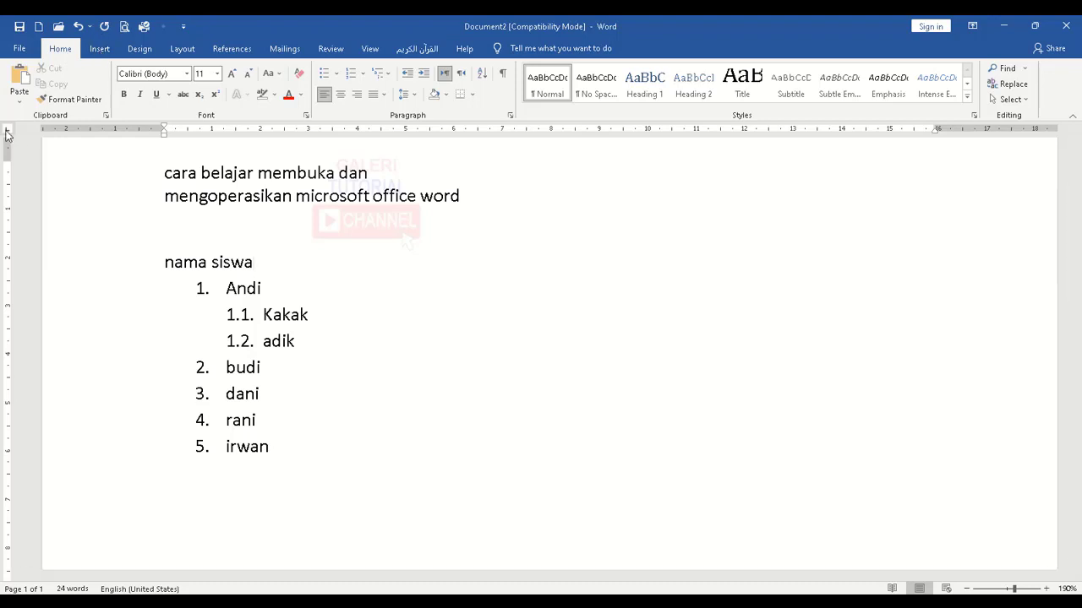
pyautogui.click(165, 196)
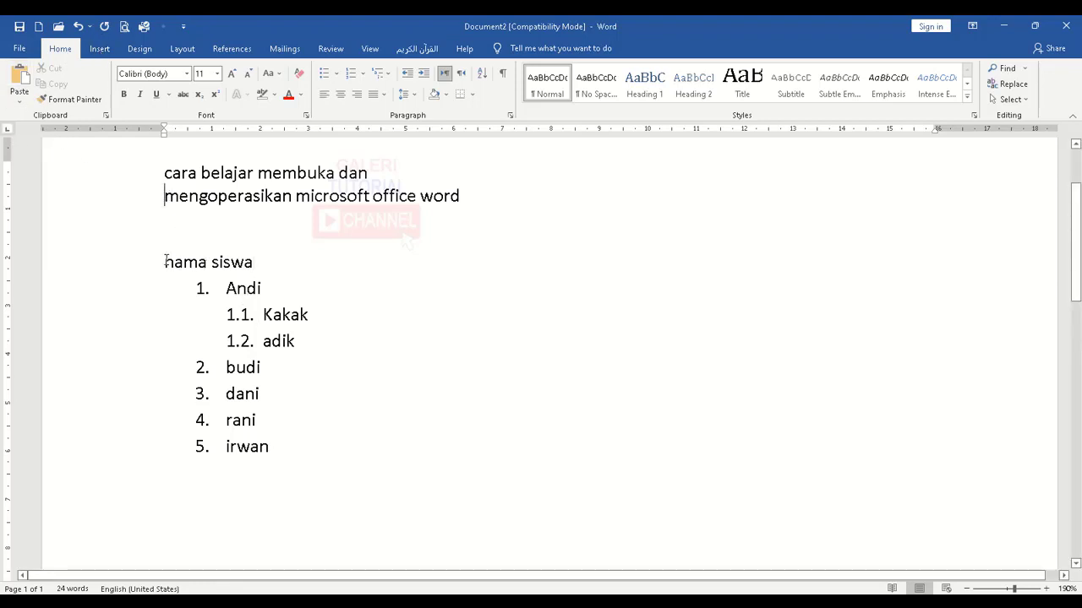
pyautogui.moveTo(167, 261); pyautogui.dragTo(273, 261)
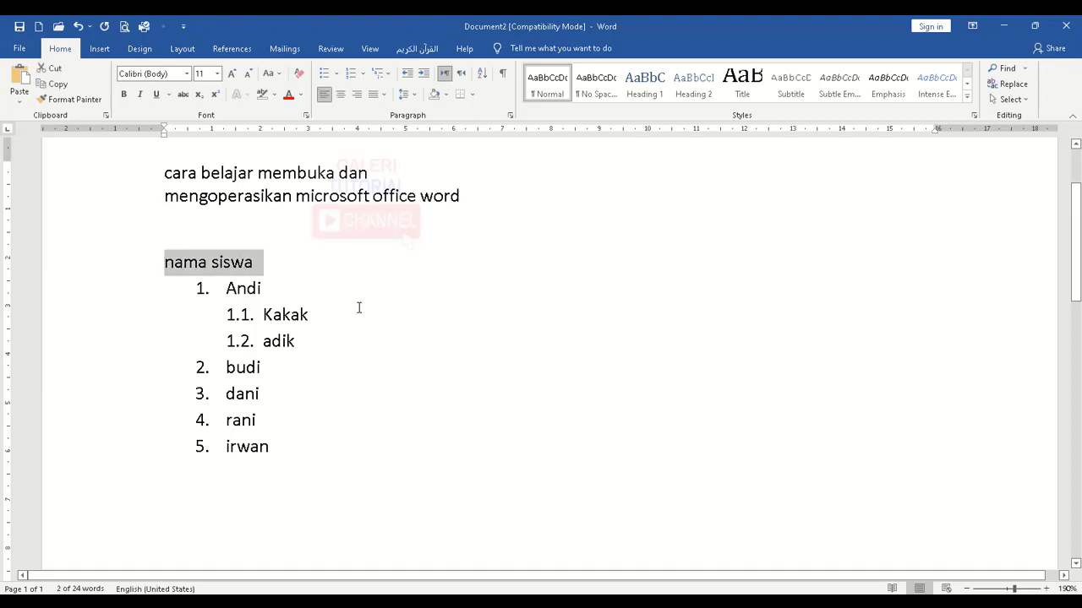
pyautogui.click(263, 289)
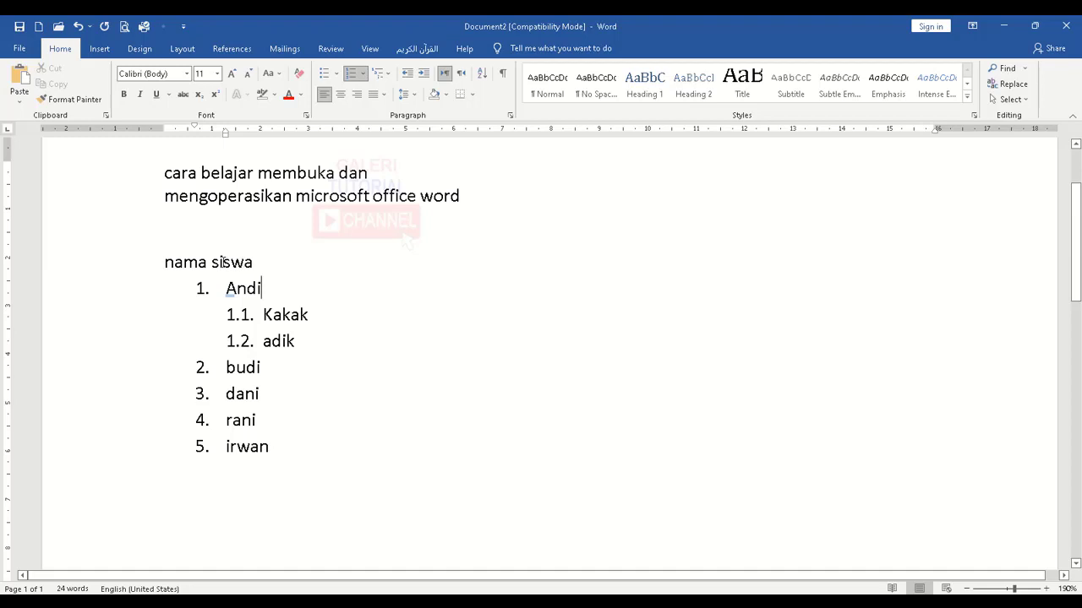
# Copy the word "siswa" from "nama siswa" and paste it twice on the empty line below the title
pyautogui.moveTo(212, 262); pyautogui.dragTo(253, 262)
pyautogui.hotkey('ctrl', 'c')
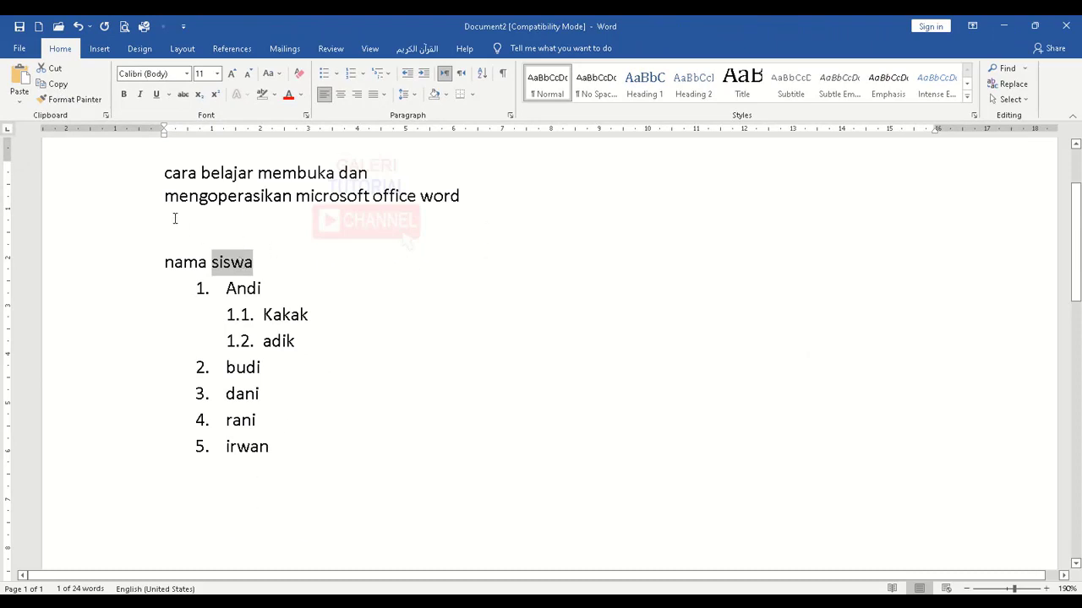
pyautogui.click(183, 482)
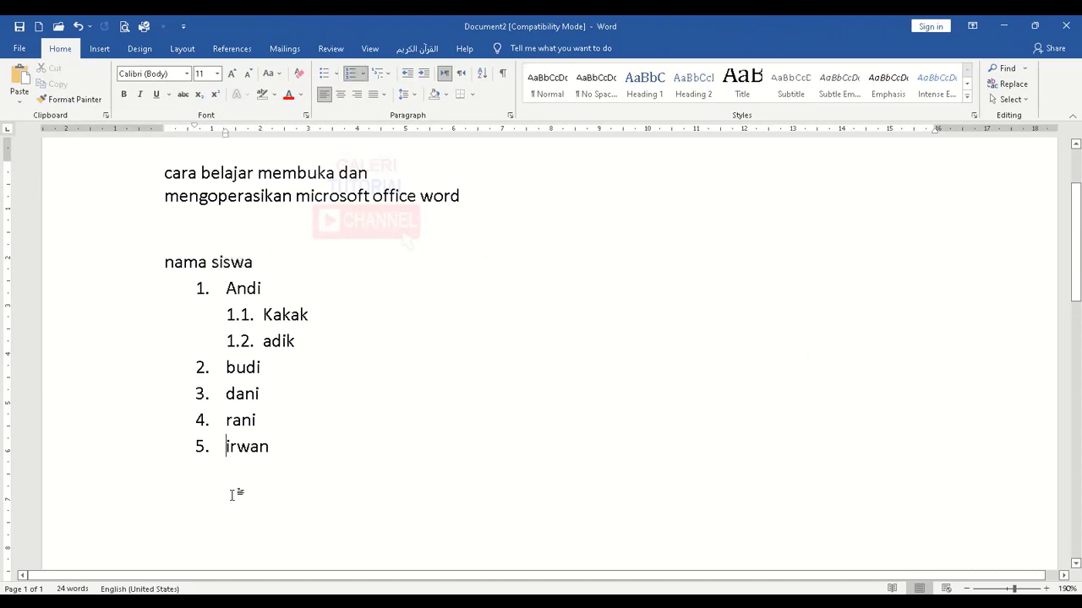
pyautogui.click(285, 454)
pyautogui.click(169, 227)
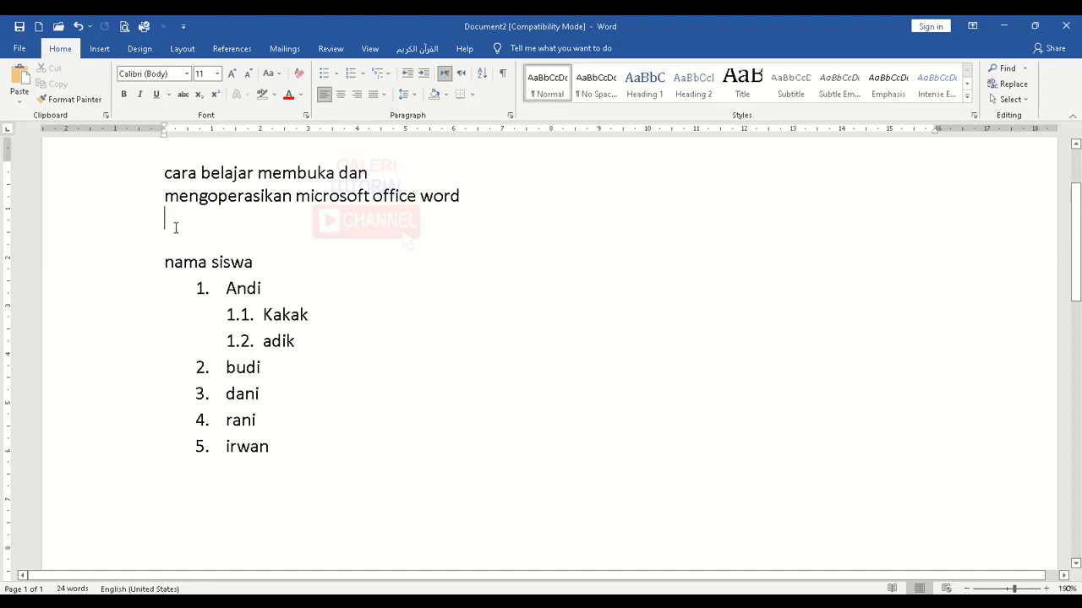
pyautogui.click(19, 81)
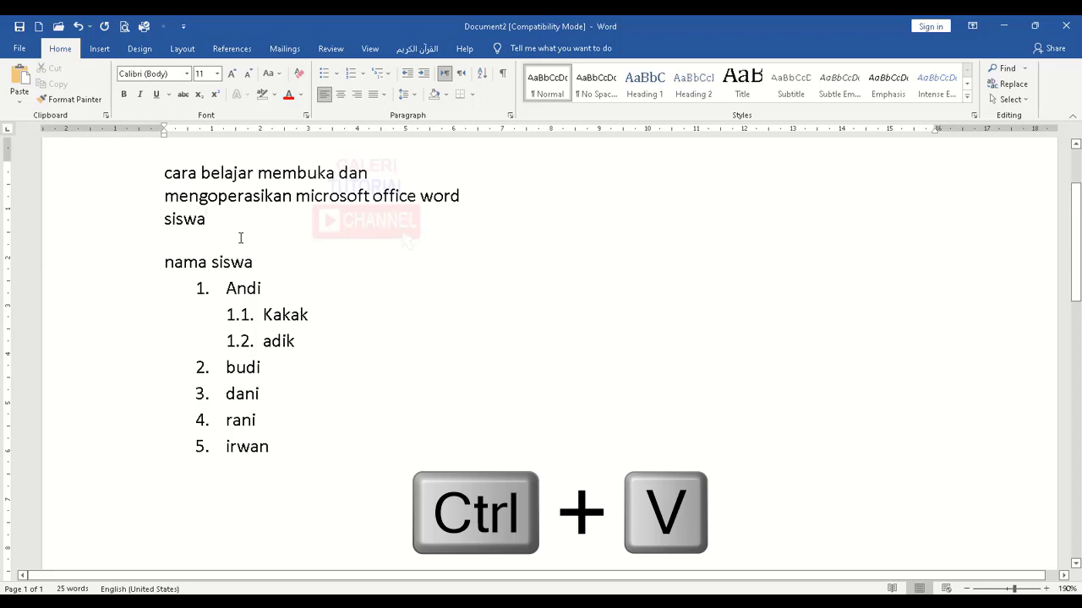
pyautogui.hotkey('ctrl', 'v')
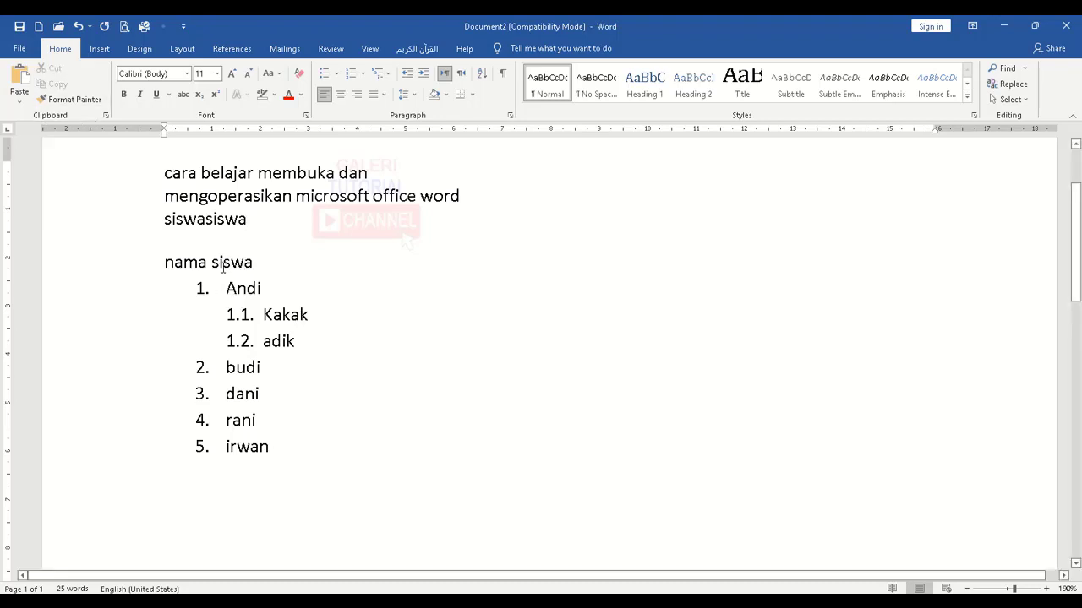
# Cut the word "siswa" from "nama siswa" and paste it directly after "word" in the title's second line
pyautogui.moveTo(211, 262); pyautogui.dragTo(253, 263)
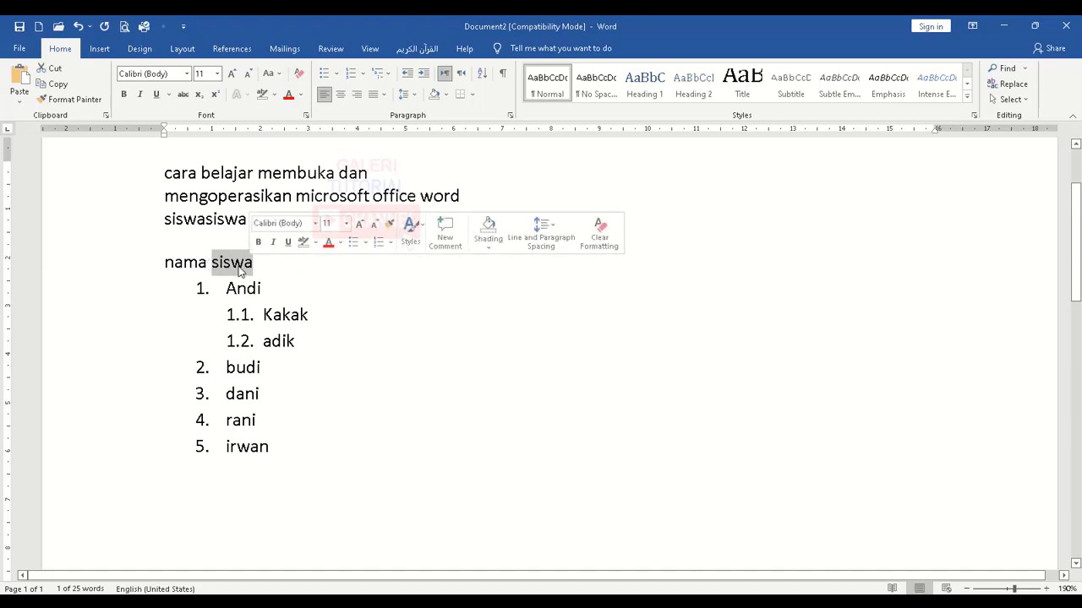
pyautogui.click(53, 70)
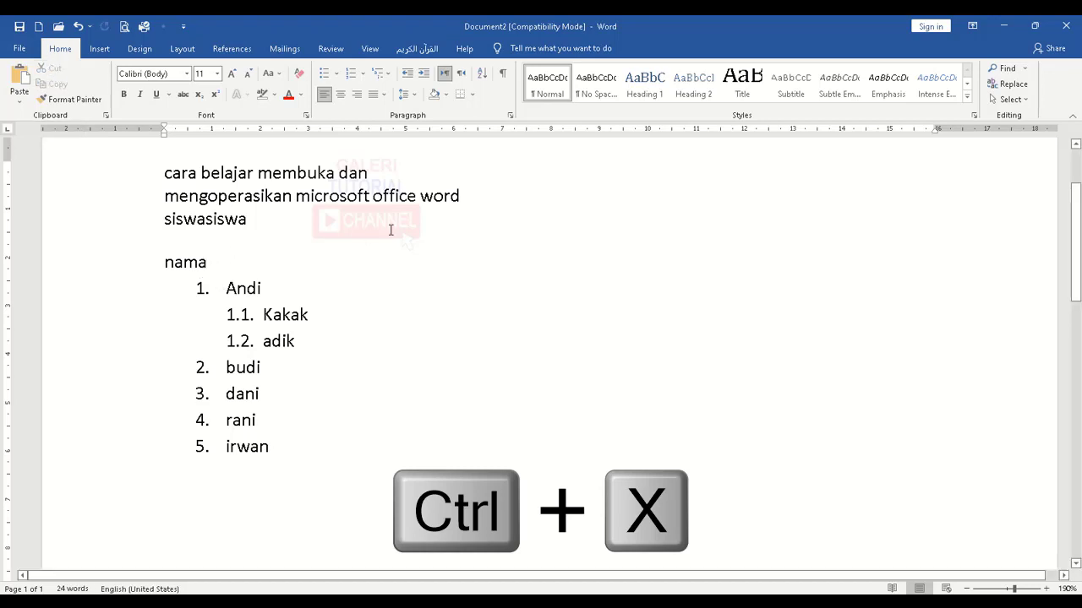
pyautogui.click(480, 196)
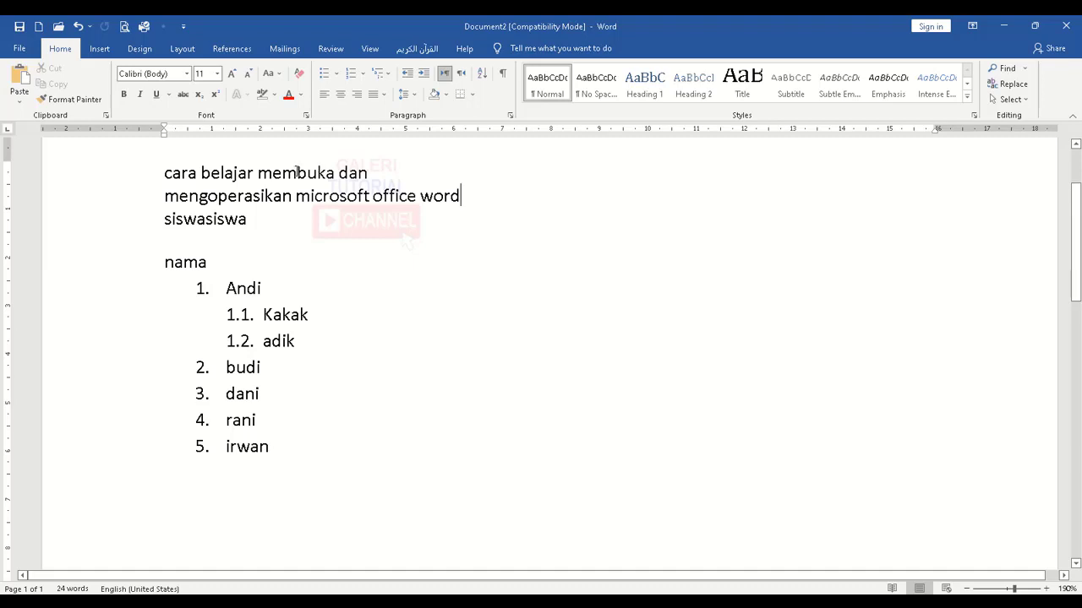
pyautogui.click(25, 79)
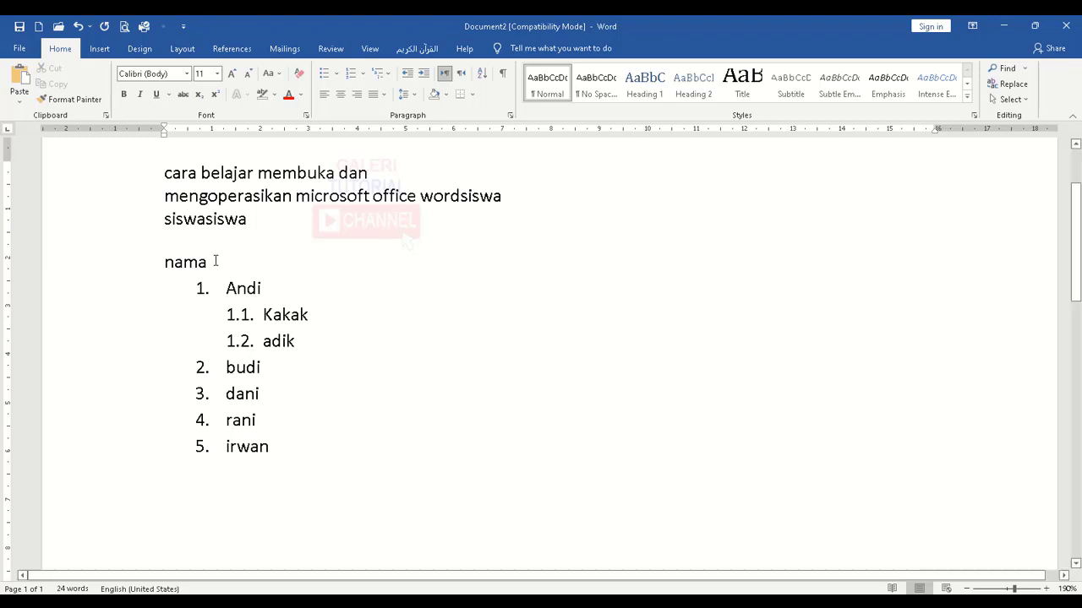
pyautogui.click(354, 397)
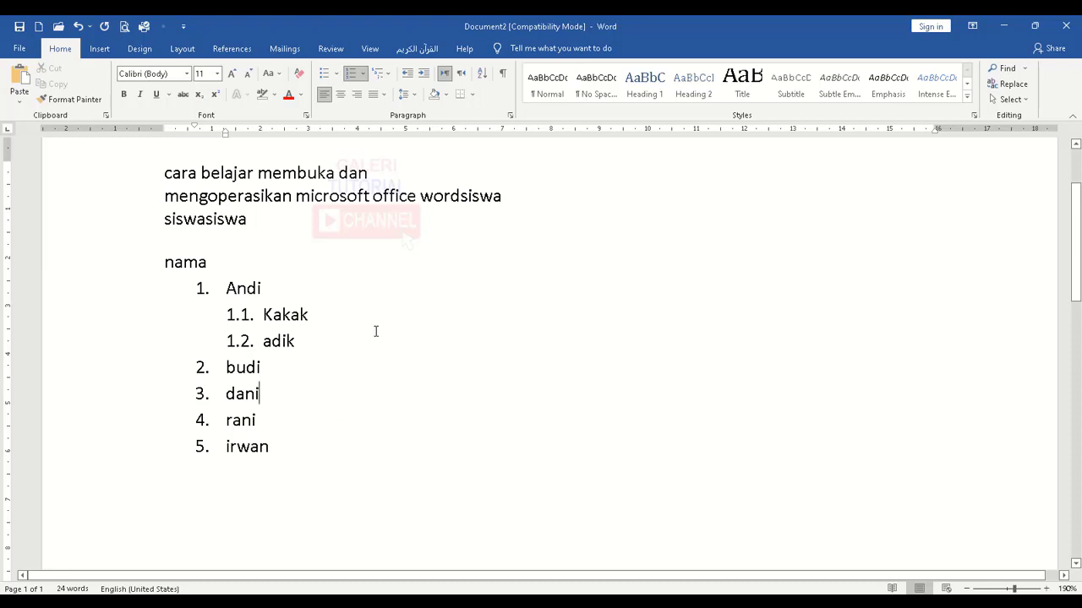
pyautogui.scroll(-3, 374, 330)
pyautogui.scroll(4, 374, 330)
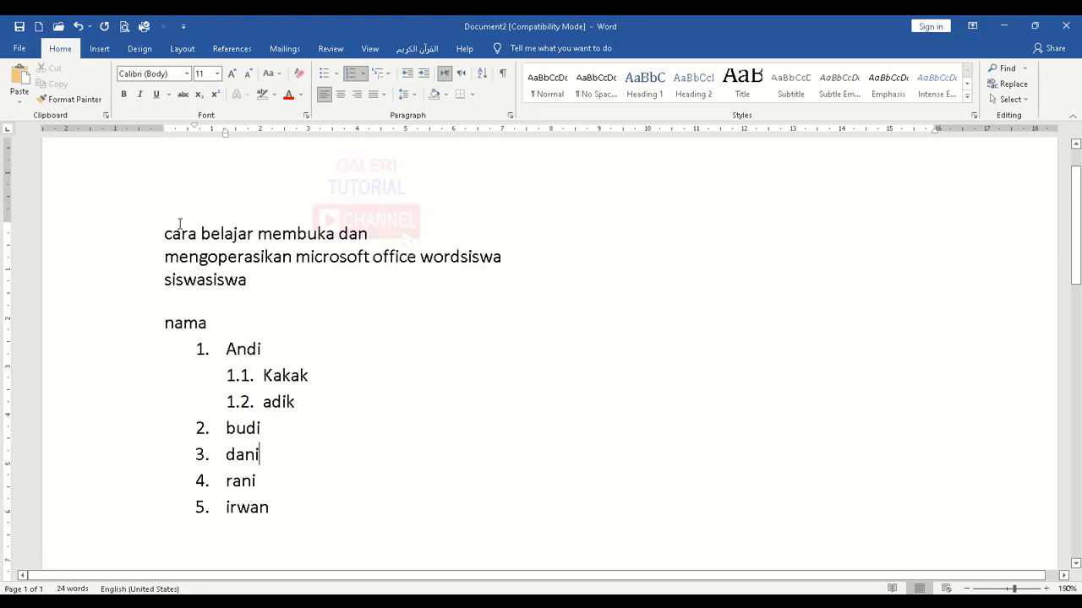
# Examine the available options for inserting tables, pictures and shapes
pyautogui.click(99, 50)
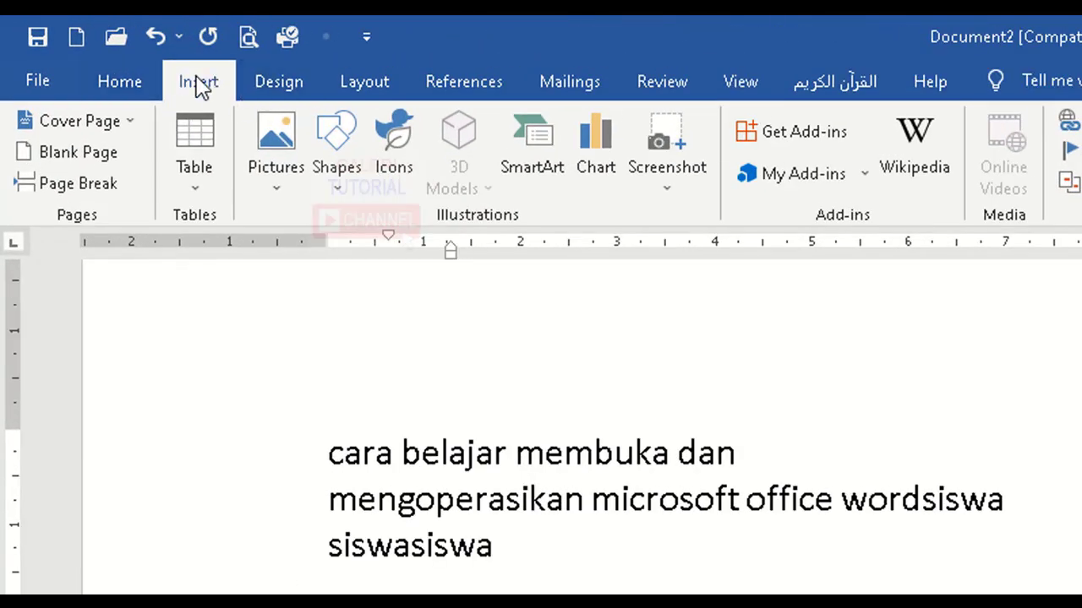
pyautogui.click(211, 200)
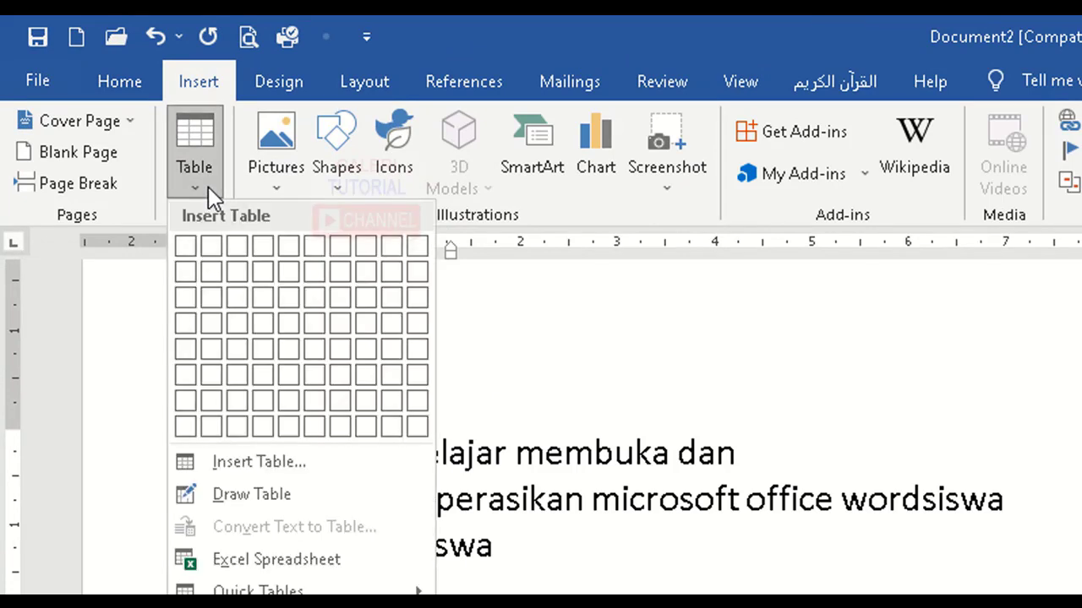
pyautogui.click(209, 186)
pyautogui.click(271, 191)
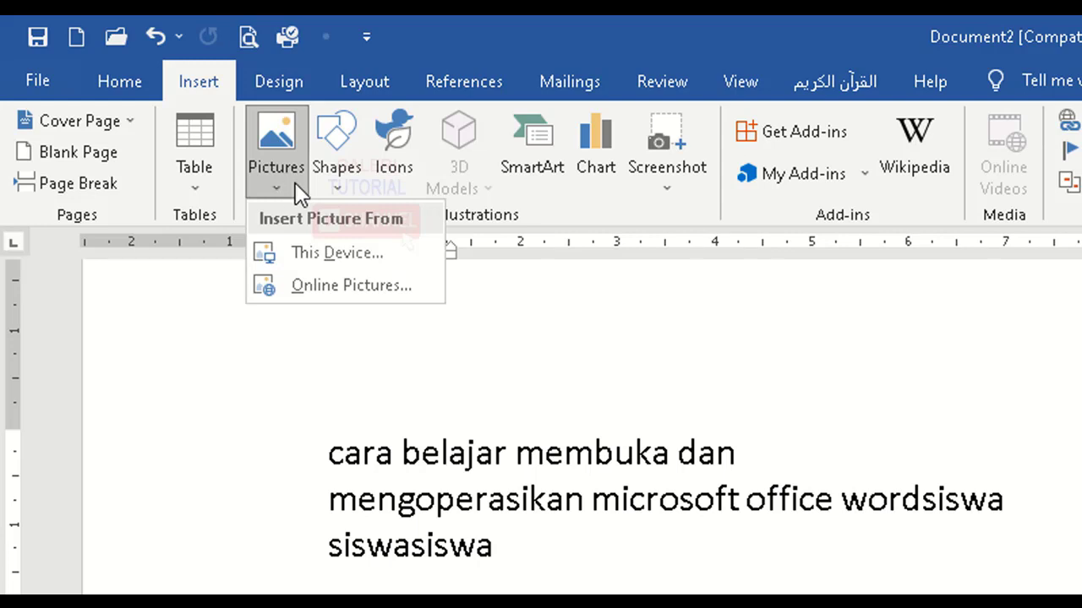
pyautogui.click(331, 187)
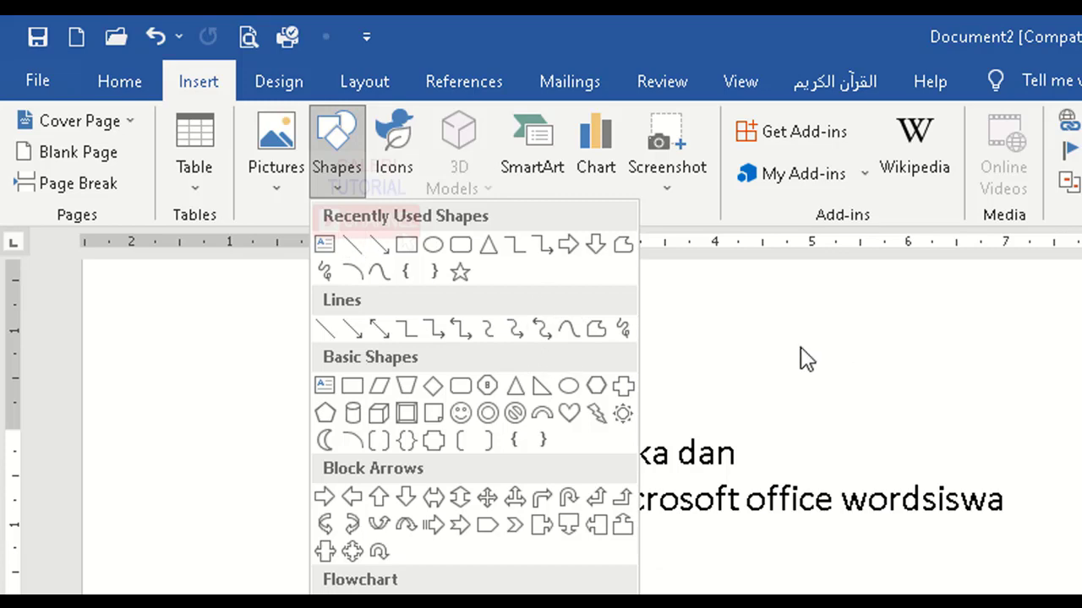
pyautogui.click(894, 480)
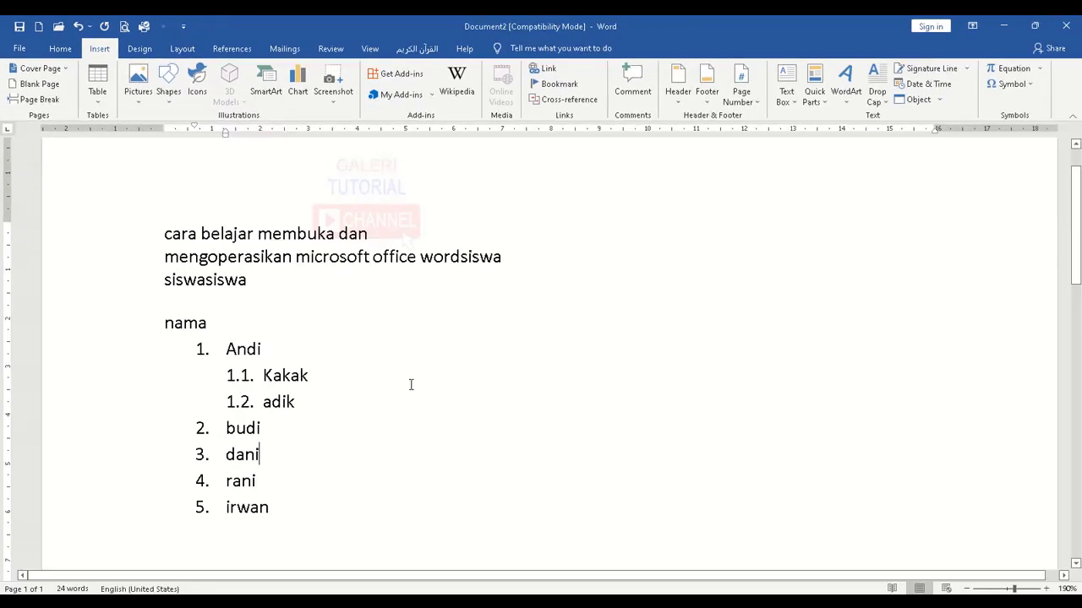
pyautogui.scroll(-5, 305, 431)
pyautogui.click(218, 296)
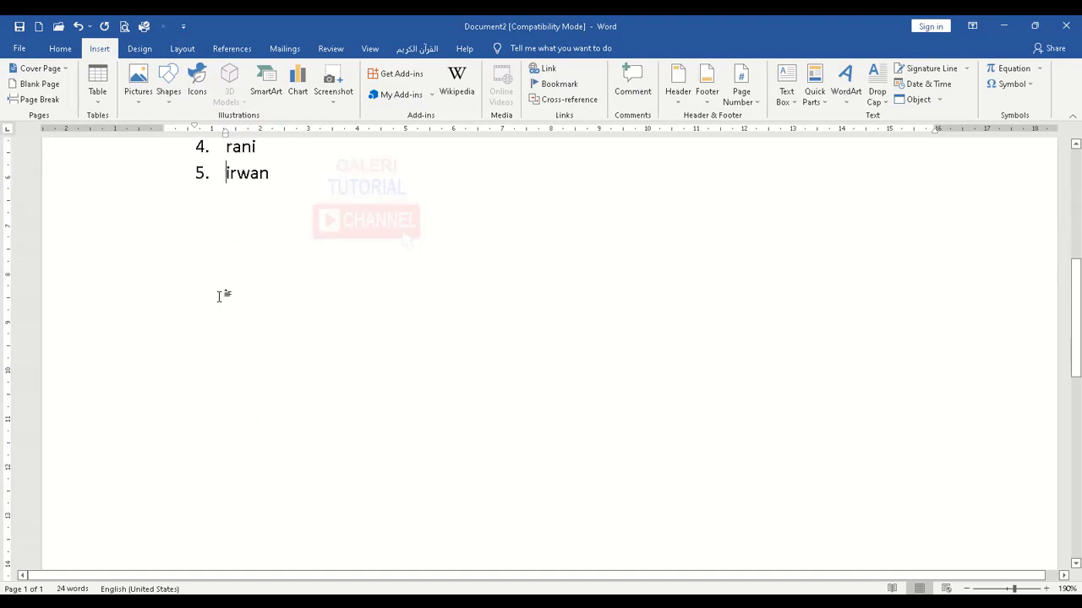
pyautogui.scroll(5, 347, 339)
pyautogui.click(291, 349)
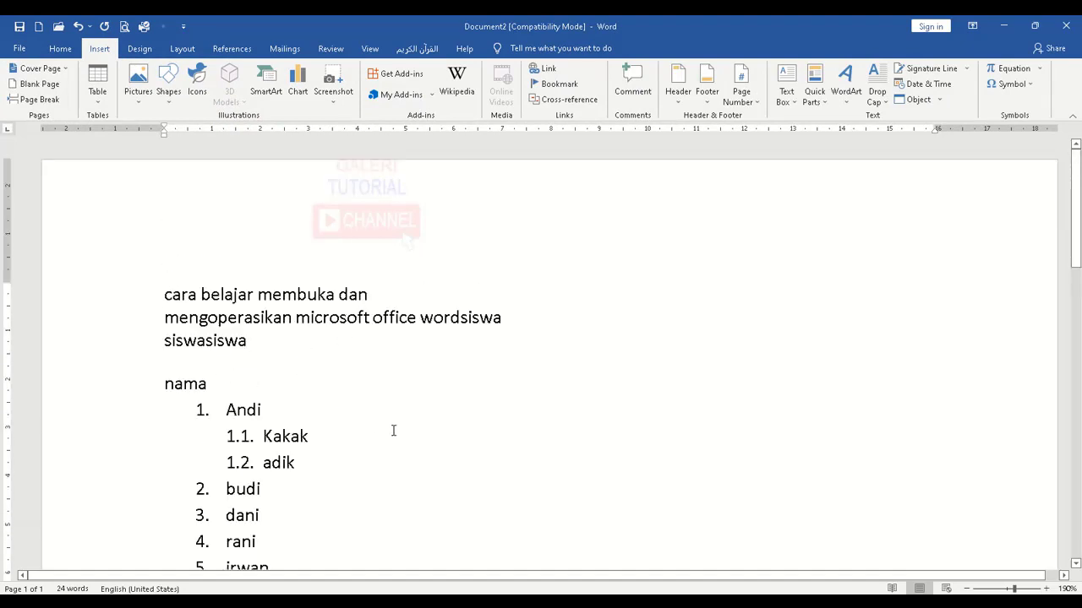
# Delete all the text and list content from the document
pyautogui.scroll(-3, 358, 401)
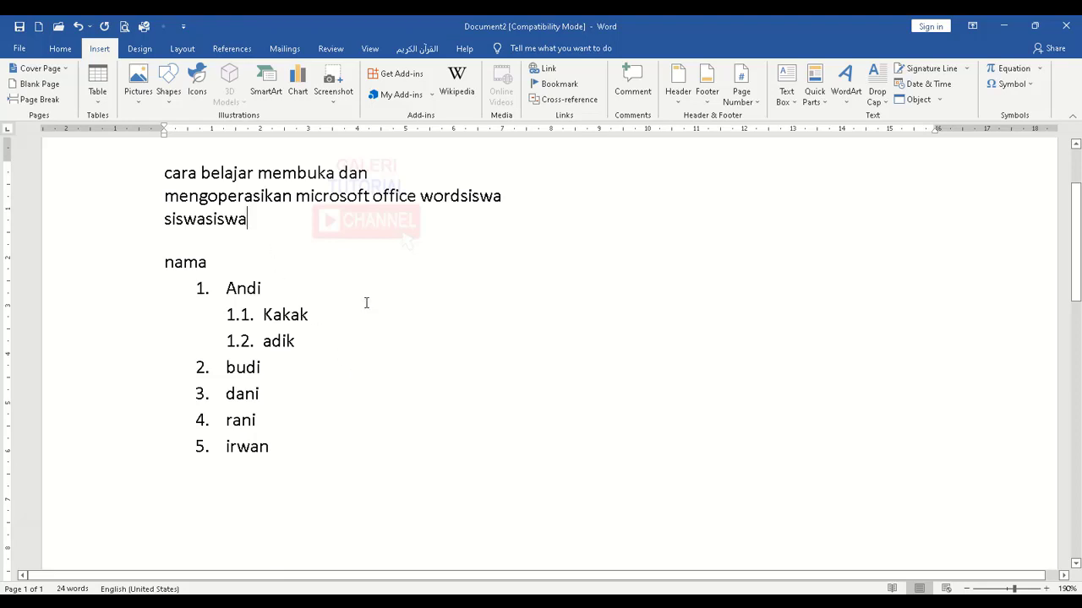
pyautogui.hotkey('ctrl', 'a')
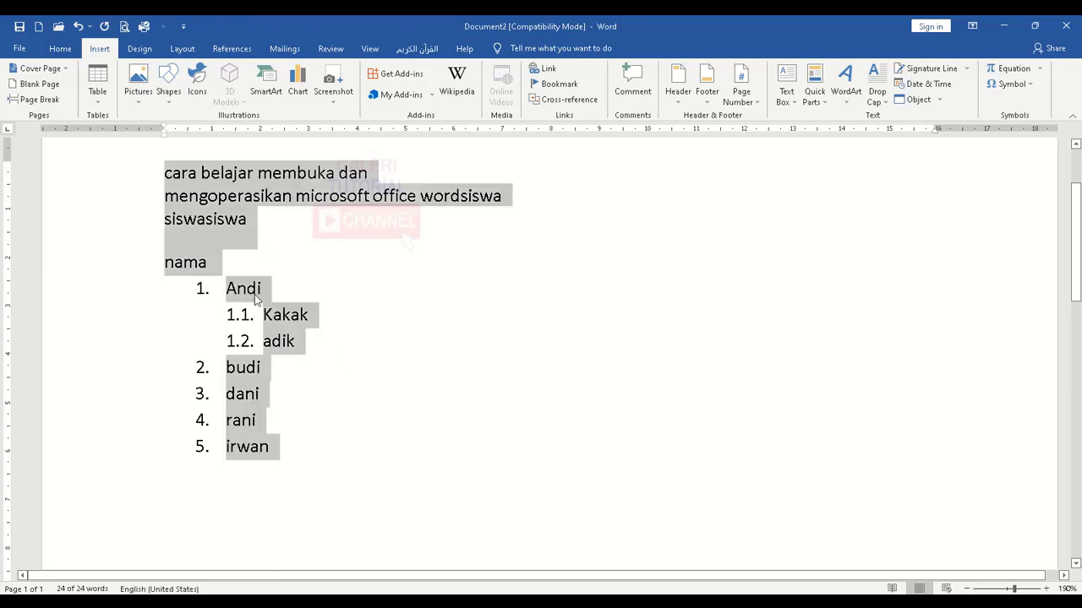
pyautogui.press('Delete')
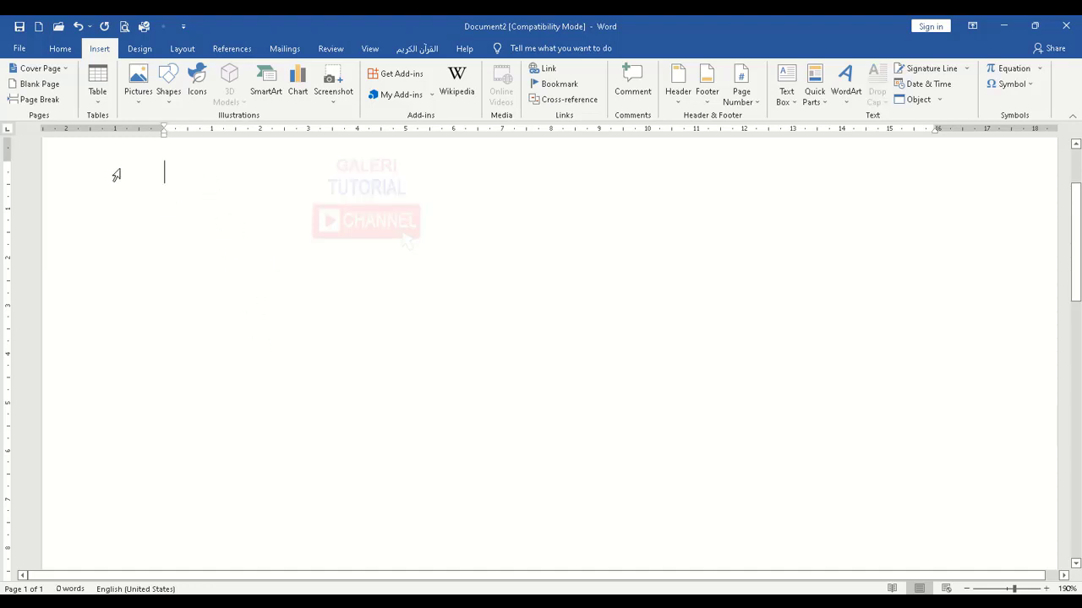
# Insert a table with five columns and three rows into the empty document
pyautogui.click(98, 102)
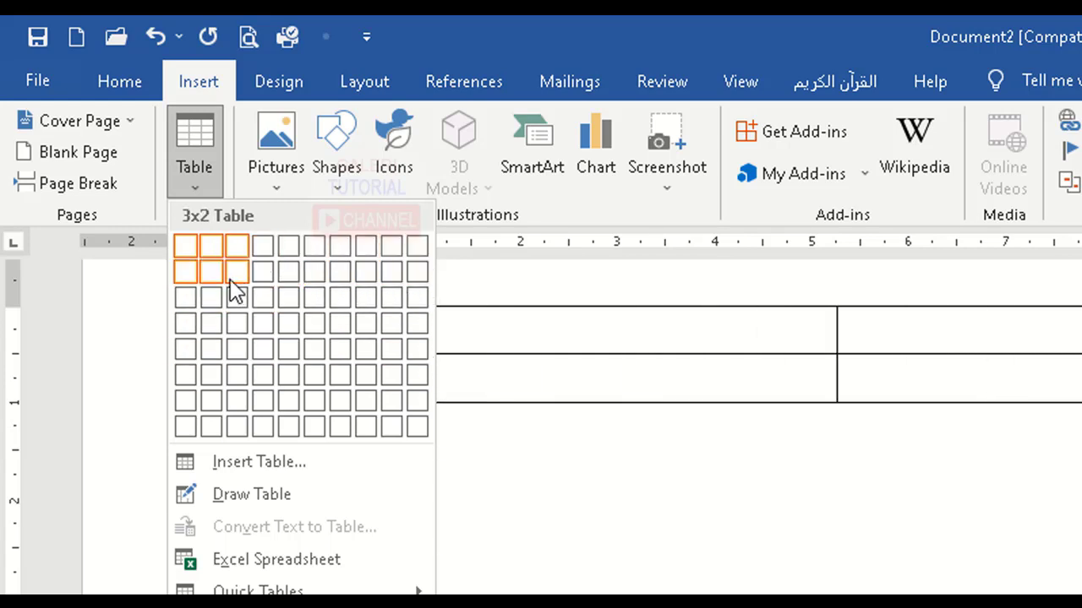
pyautogui.click(291, 308)
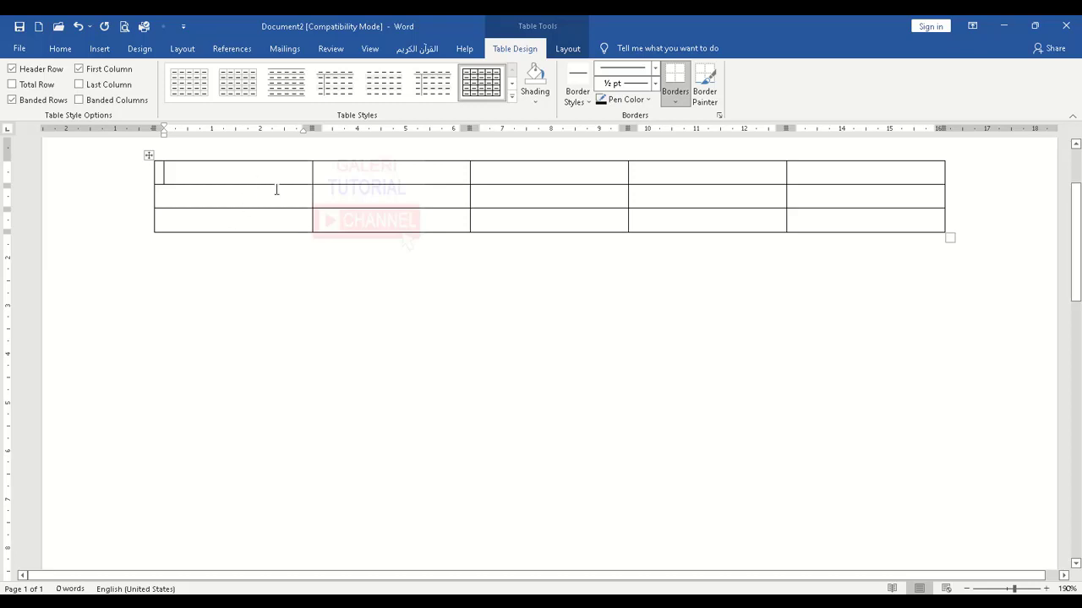
pyautogui.scroll(3, 224, 173)
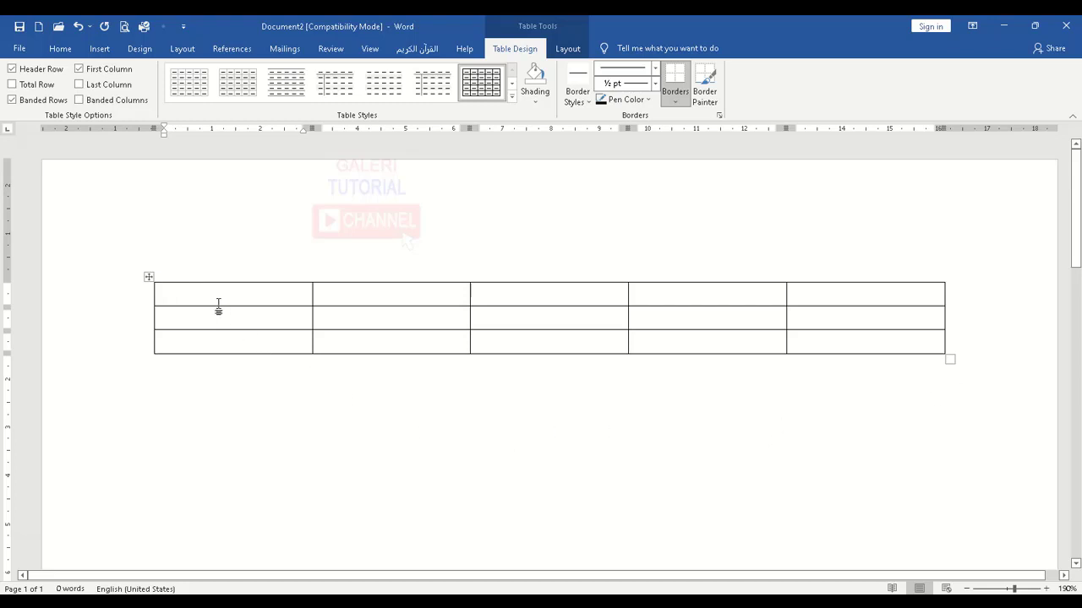
# Insert the picture "adobe-photoshop-logo-95022D9B64-seeklogo.com" from the device's Pictures folder below the table
pyautogui.click(227, 392)
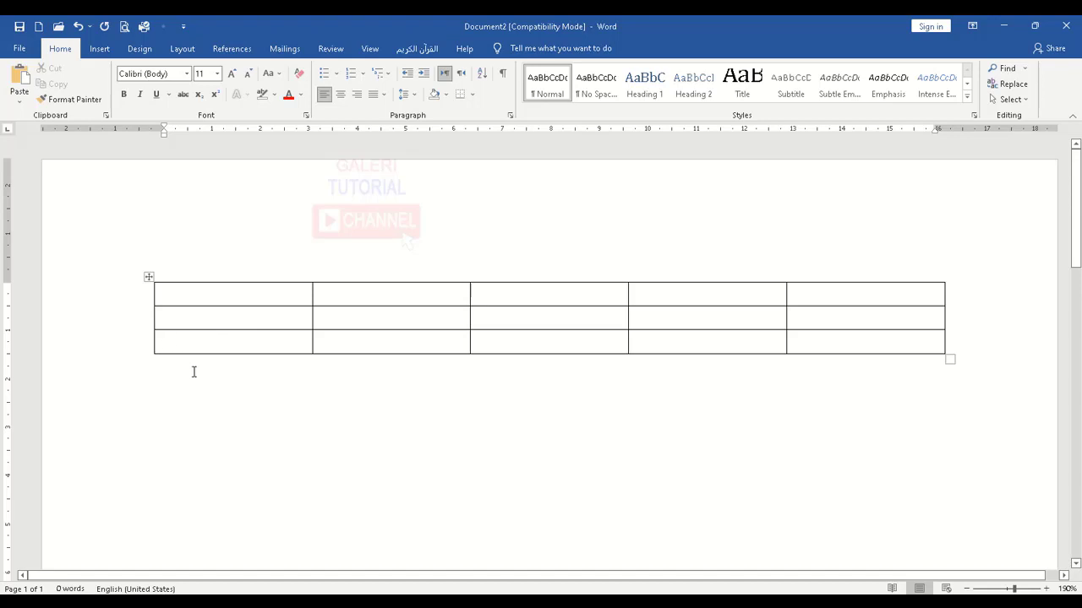
pyautogui.click(101, 50)
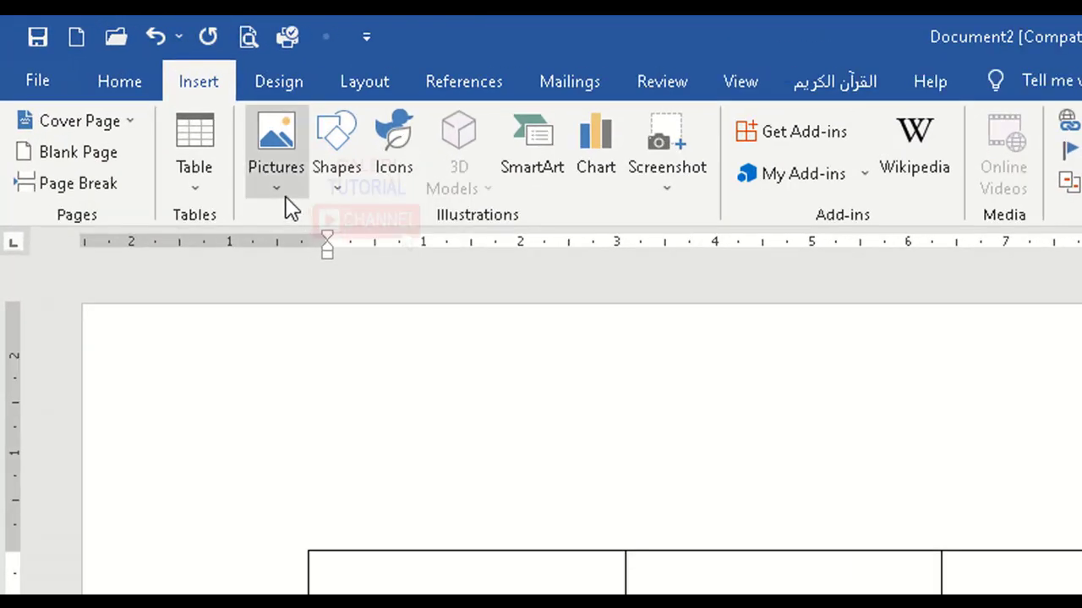
pyautogui.click(283, 194)
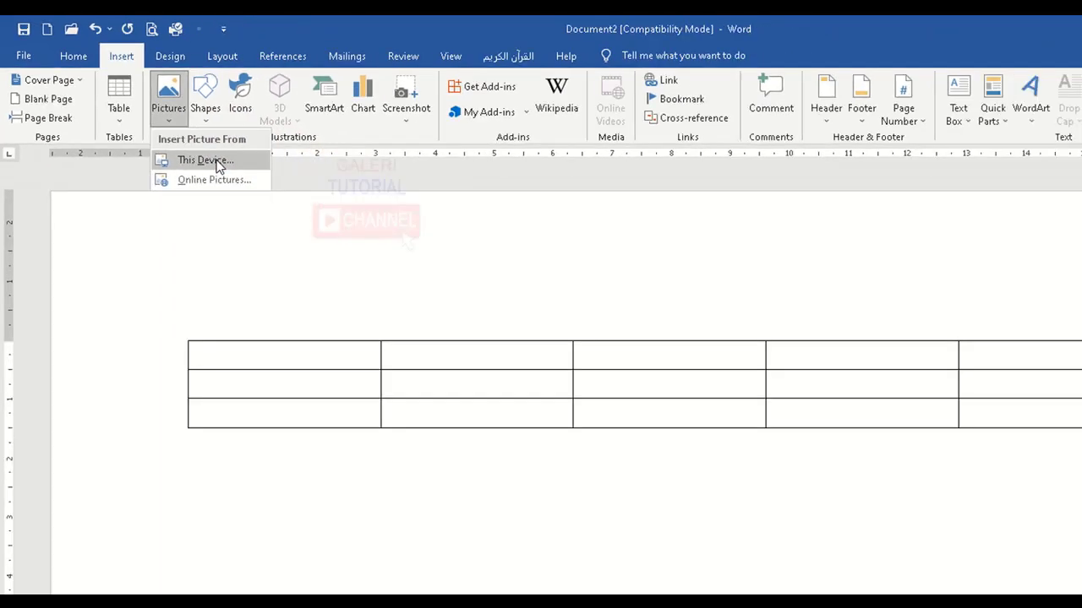
pyautogui.click(354, 251)
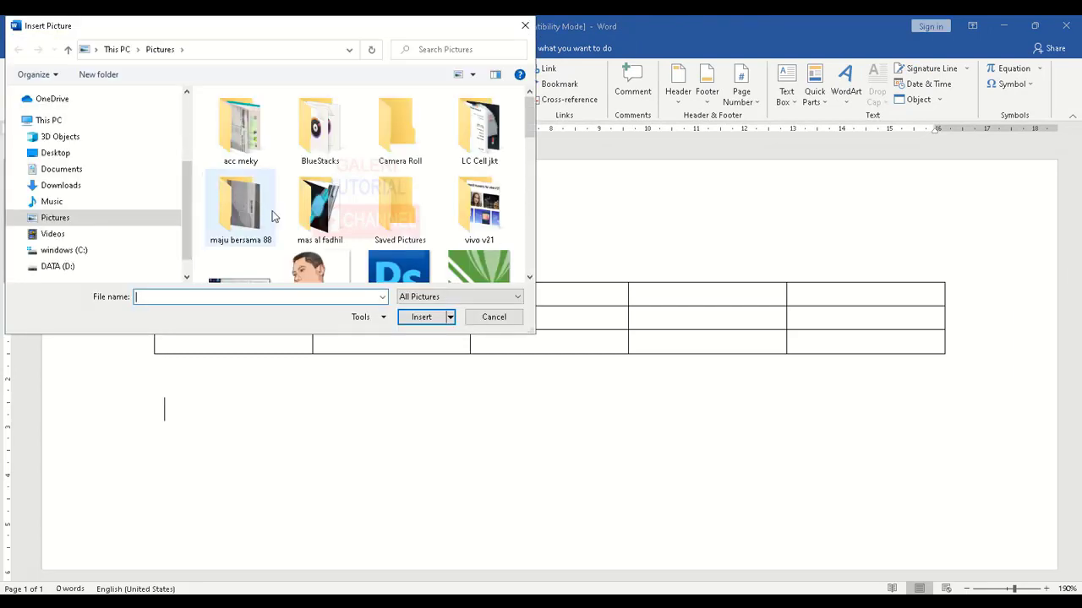
pyautogui.click(399, 126)
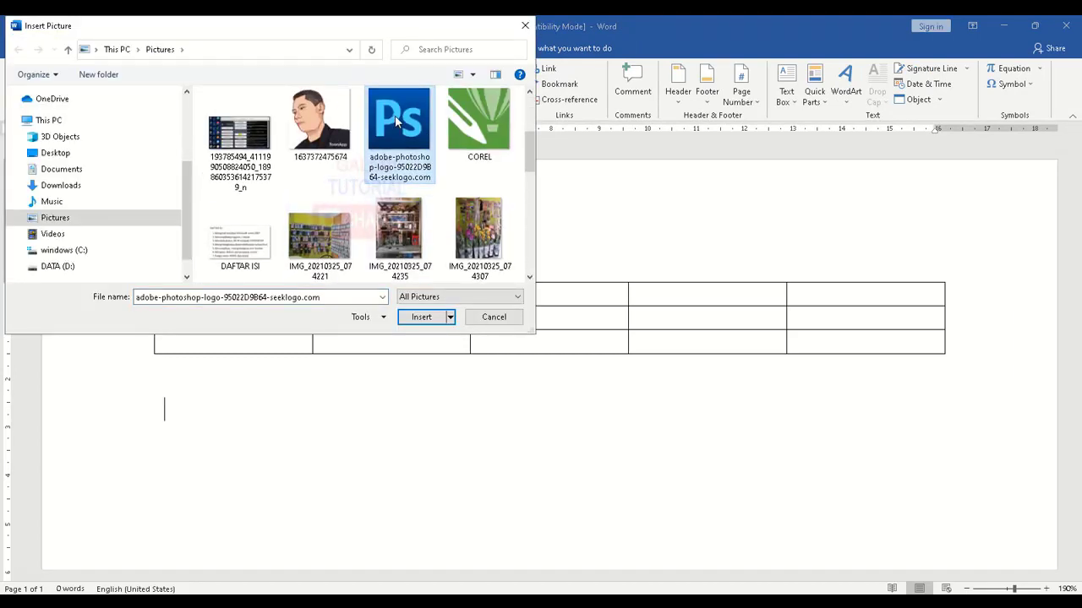
pyautogui.click(429, 316)
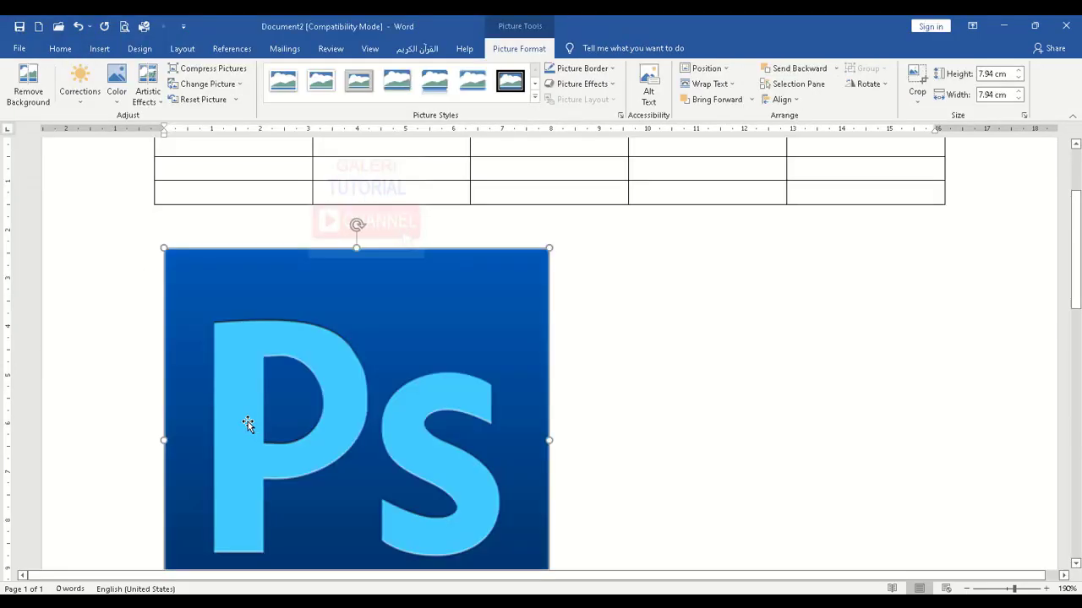
# Resize the Photoshop logo picture to about 3.42 cm high and 3.64 cm wide
pyautogui.scroll(-1, 335, 385)
pyautogui.scroll(-1, 335, 384)
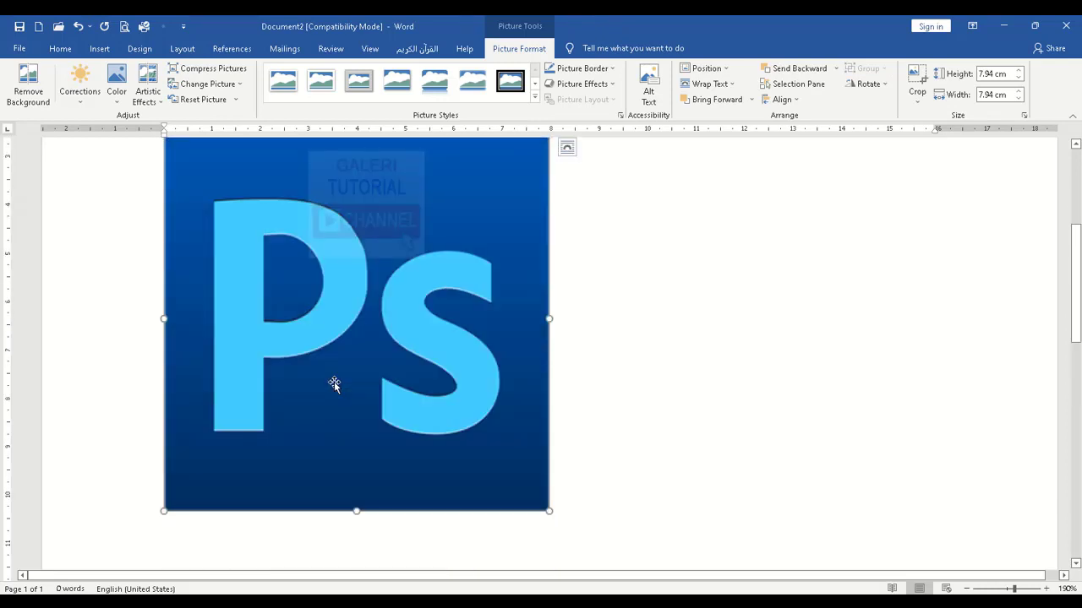
pyautogui.scroll(1, 335, 385)
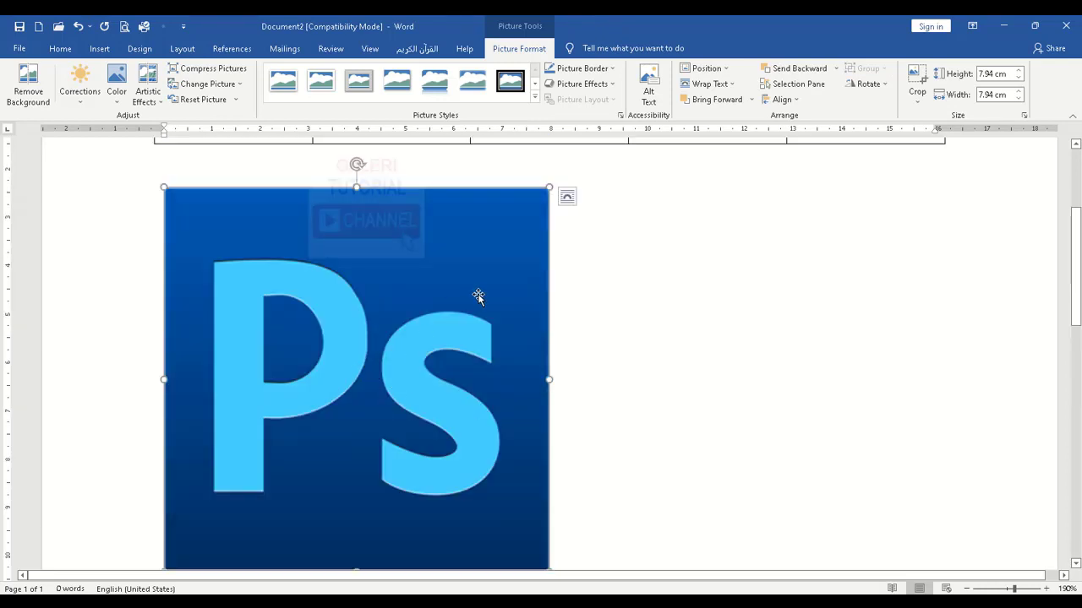
pyautogui.scroll(-3, 479, 295)
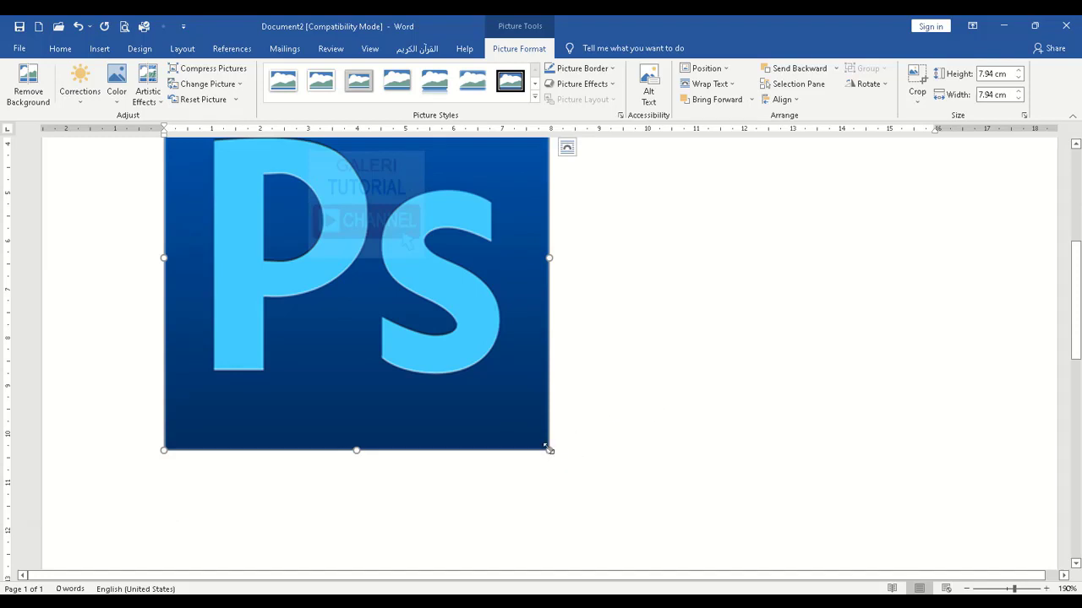
pyautogui.scroll(2, 455, 393)
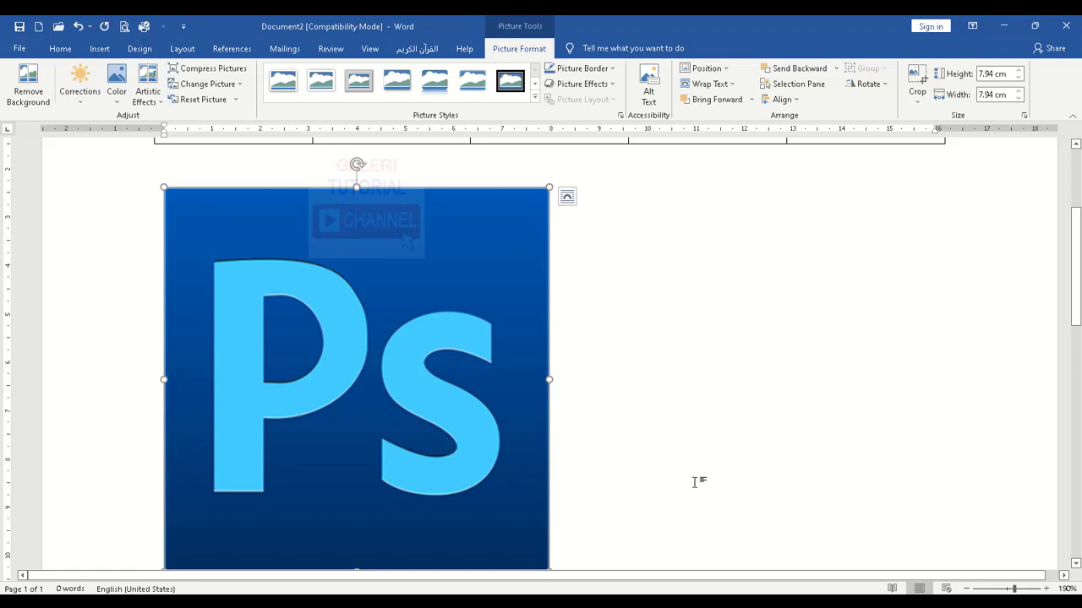
pyautogui.click(968, 589)
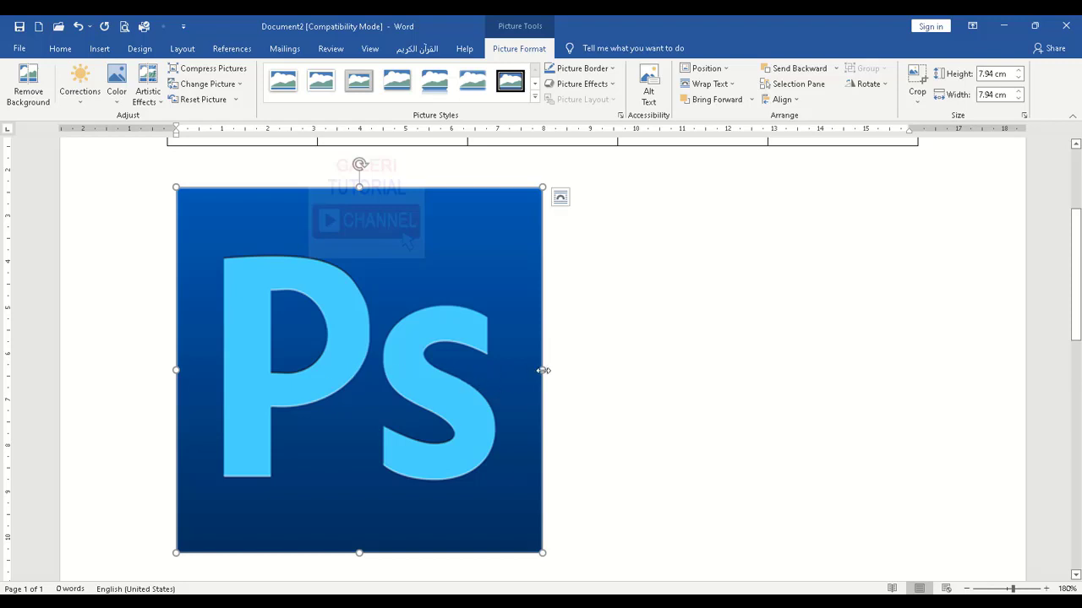
pyautogui.moveTo(543, 369)
pyautogui.mouseDown()
pyautogui.moveTo(292, 374)
pyautogui.moveTo(751, 372)
pyautogui.moveTo(464, 371)
pyautogui.moveTo(533, 369)
pyautogui.mouseUp()
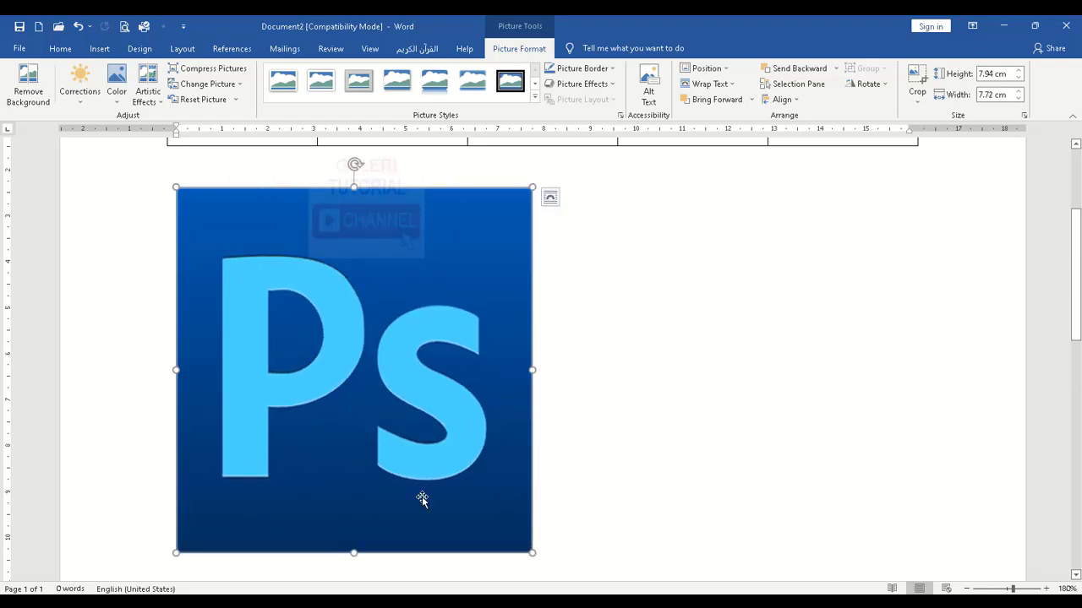
pyautogui.moveTo(354, 554); pyautogui.dragTo(343, 506)
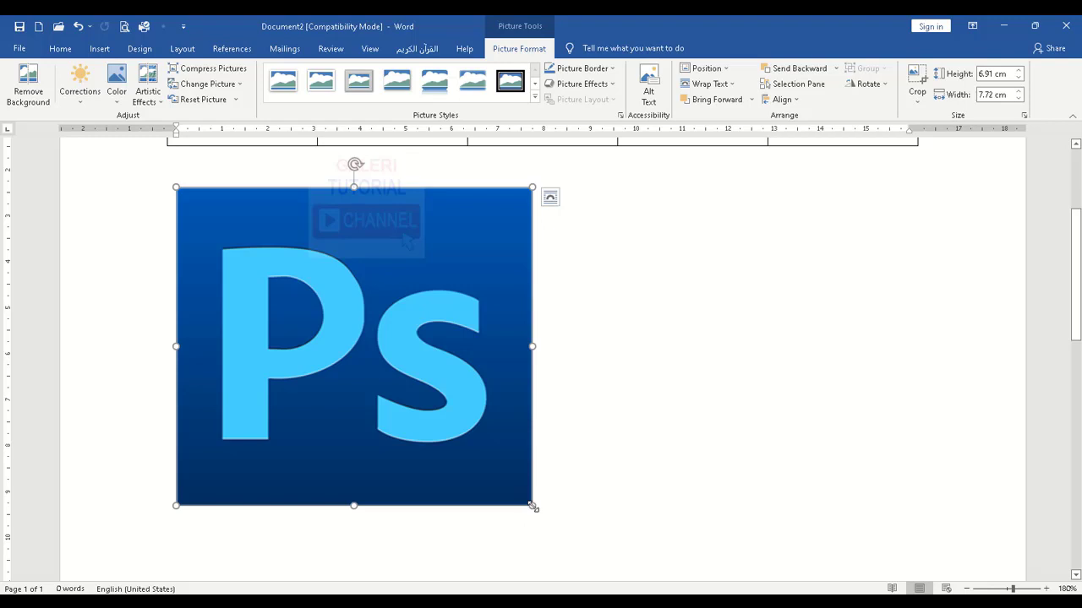
pyautogui.moveTo(533, 506); pyautogui.dragTo(327, 324)
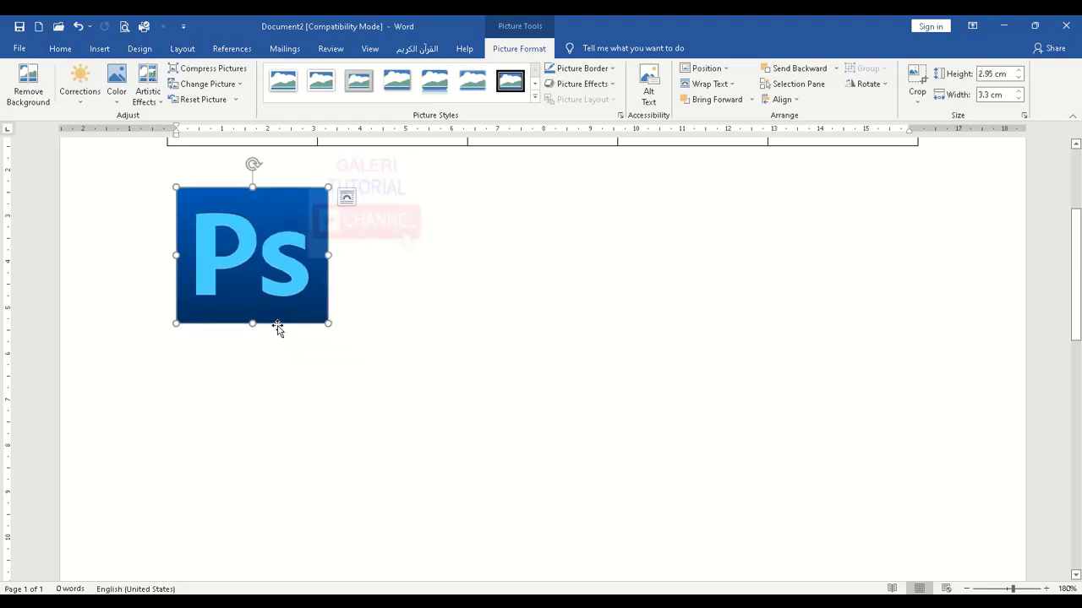
pyautogui.moveTo(253, 325)
pyautogui.mouseDown()
pyautogui.moveTo(250, 507)
pyautogui.moveTo(251, 314)
pyautogui.moveTo(266, 488)
pyautogui.moveTo(251, 482)
pyautogui.moveTo(251, 314)
pyautogui.moveTo(251, 330)
pyautogui.mouseUp()
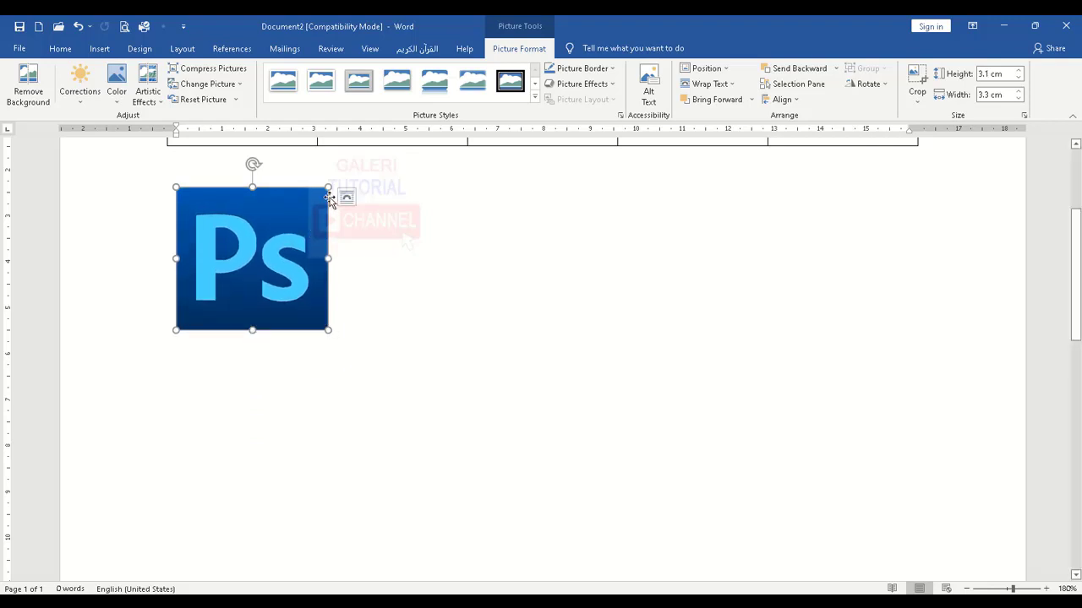
pyautogui.moveTo(327, 186); pyautogui.dragTo(347, 177)
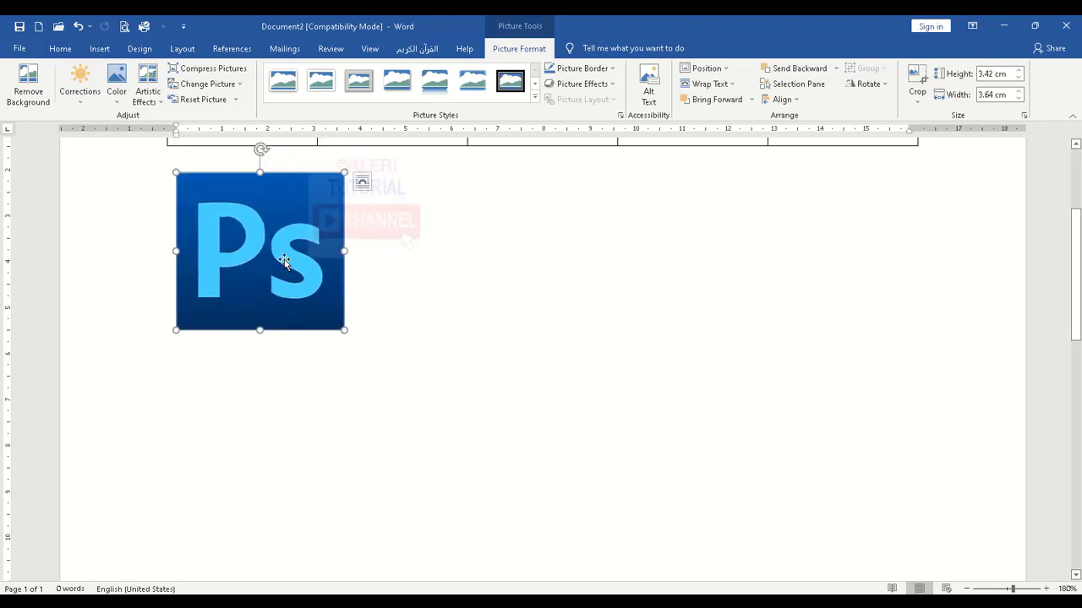
# Shrink the logo picture to about 2.14 × 2.28 cm and move it directly beneath the table's first column
pyautogui.moveTo(284, 255); pyautogui.dragTo(365, 372)
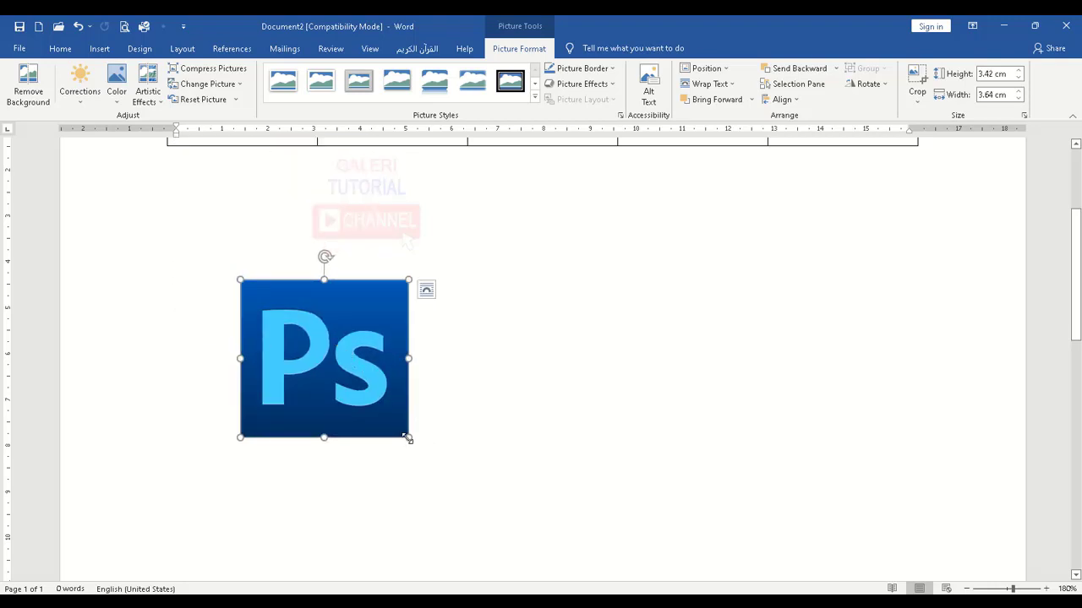
pyautogui.moveTo(408, 437); pyautogui.dragTo(346, 377)
pyautogui.moveTo(280, 281); pyautogui.dragTo(210, 197)
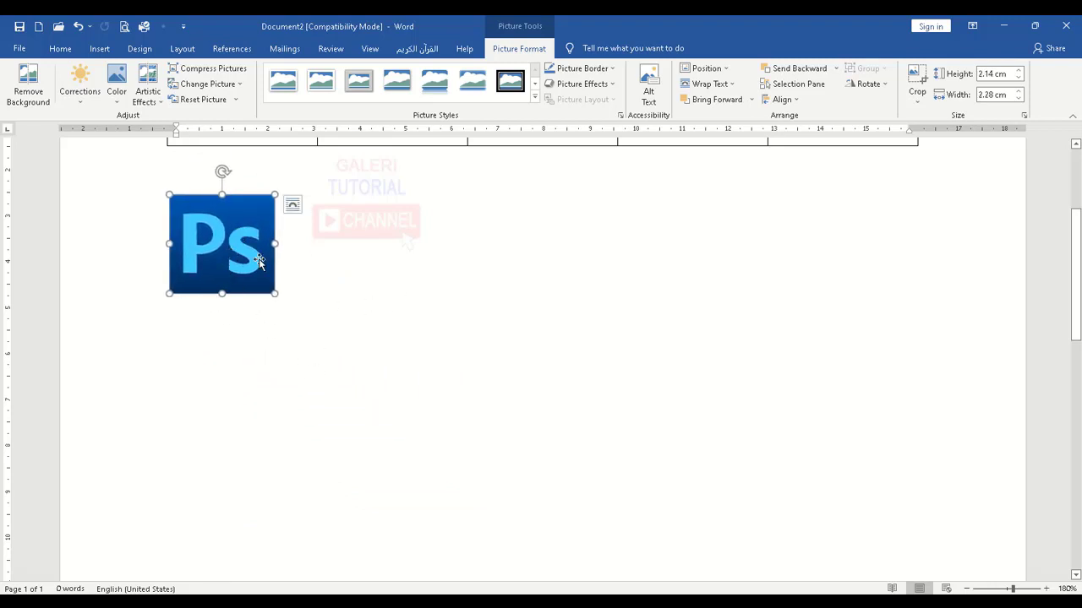
pyautogui.moveTo(256, 256)
pyautogui.mouseDown()
pyautogui.moveTo(311, 256)
pyautogui.moveTo(256, 239)
pyautogui.mouseUp()
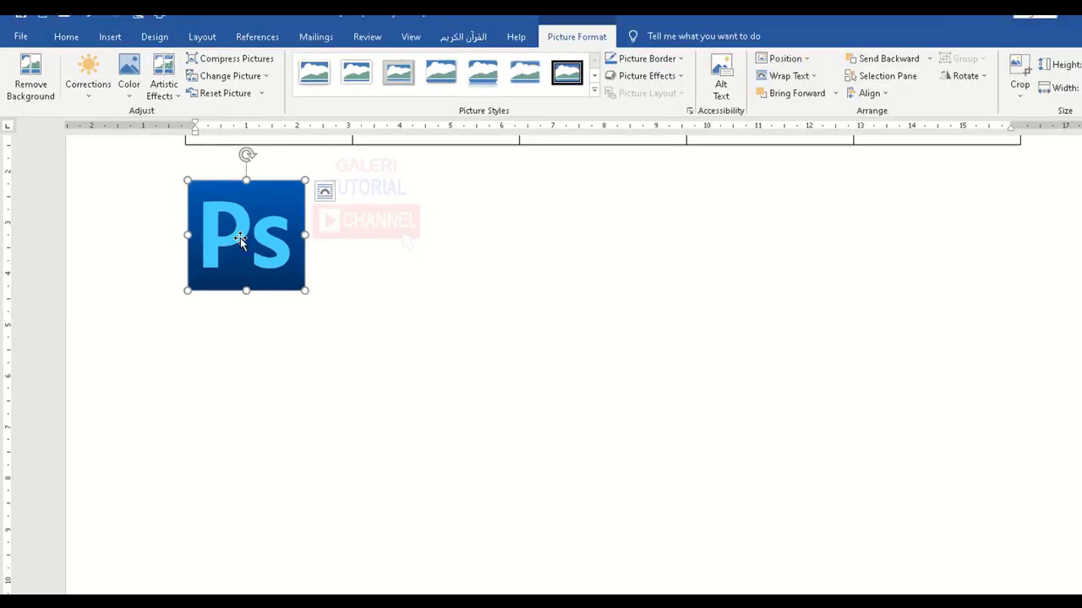
# Shift the logo picture slightly right below the table and enlarge it to about 3.66 × 3.89 cm
pyautogui.moveTo(469, 311); pyautogui.dragTo(724, 350)
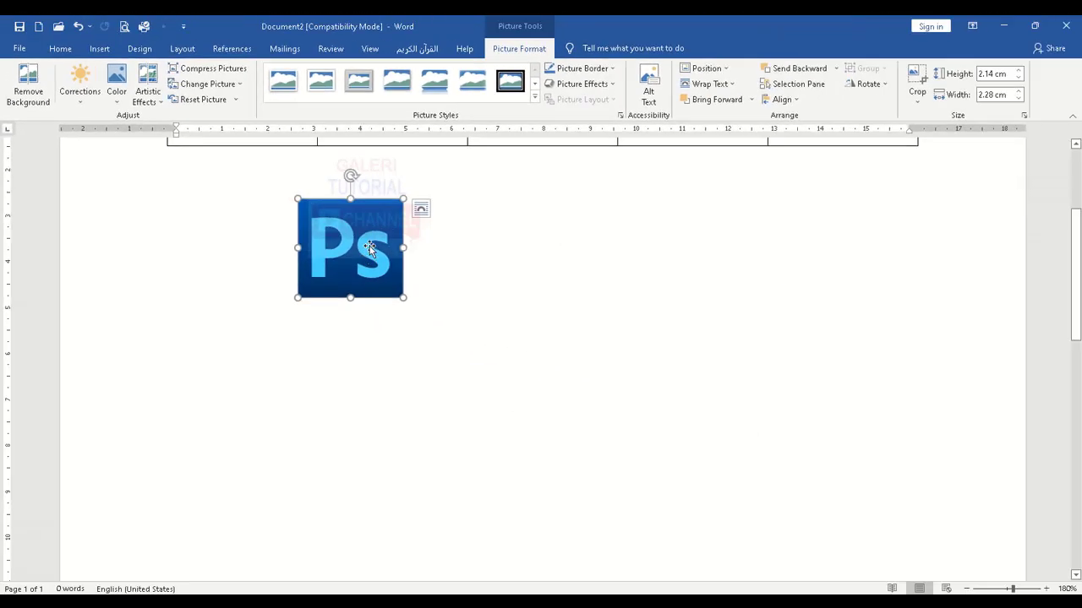
pyautogui.moveTo(363, 255); pyautogui.dragTo(304, 233)
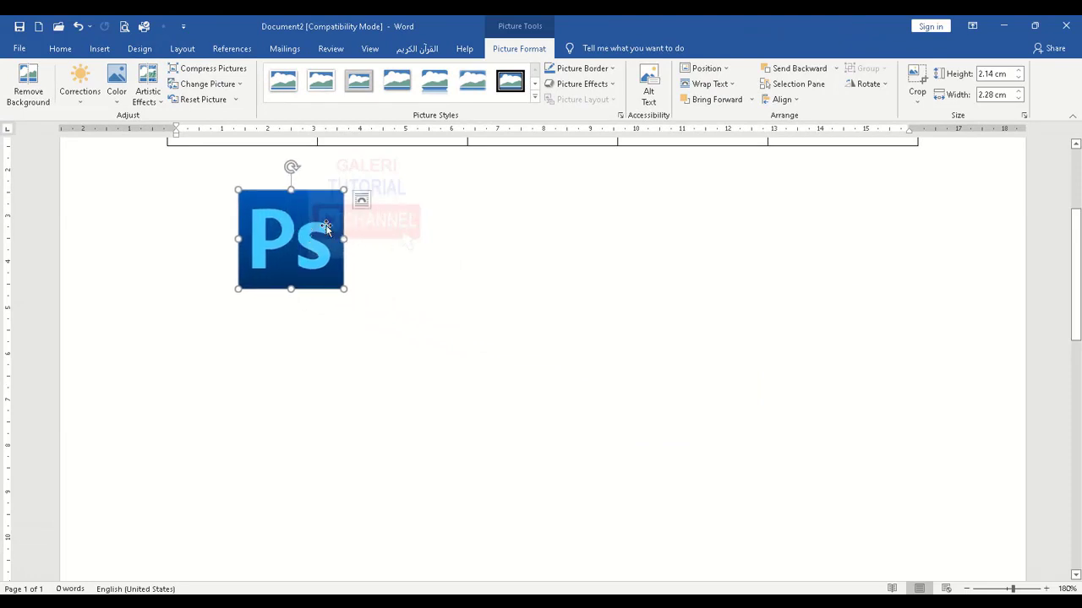
pyautogui.moveTo(344, 290); pyautogui.dragTo(418, 358)
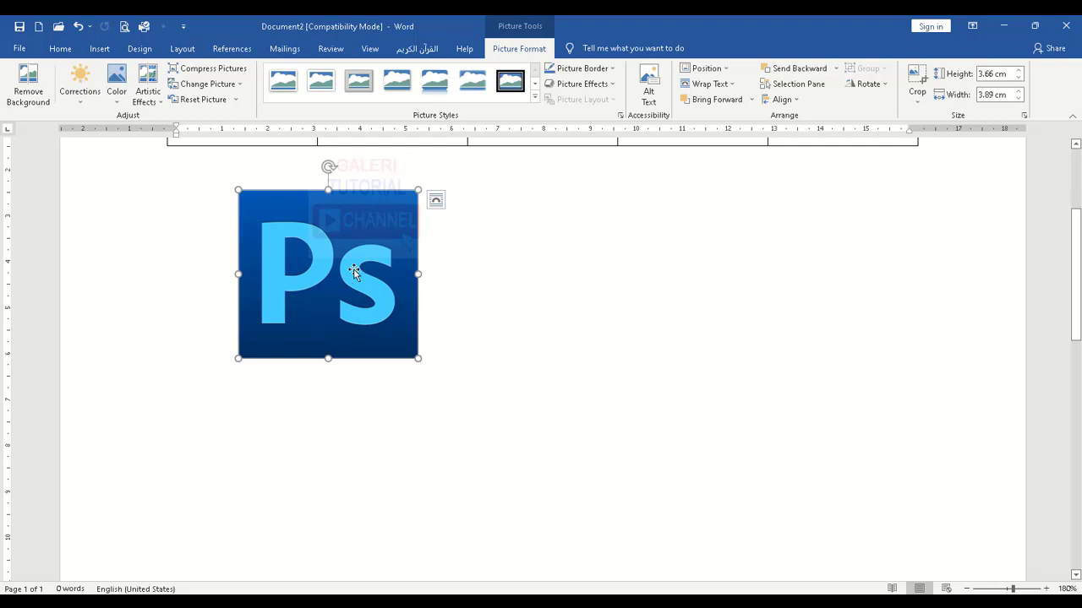
pyautogui.click(508, 272)
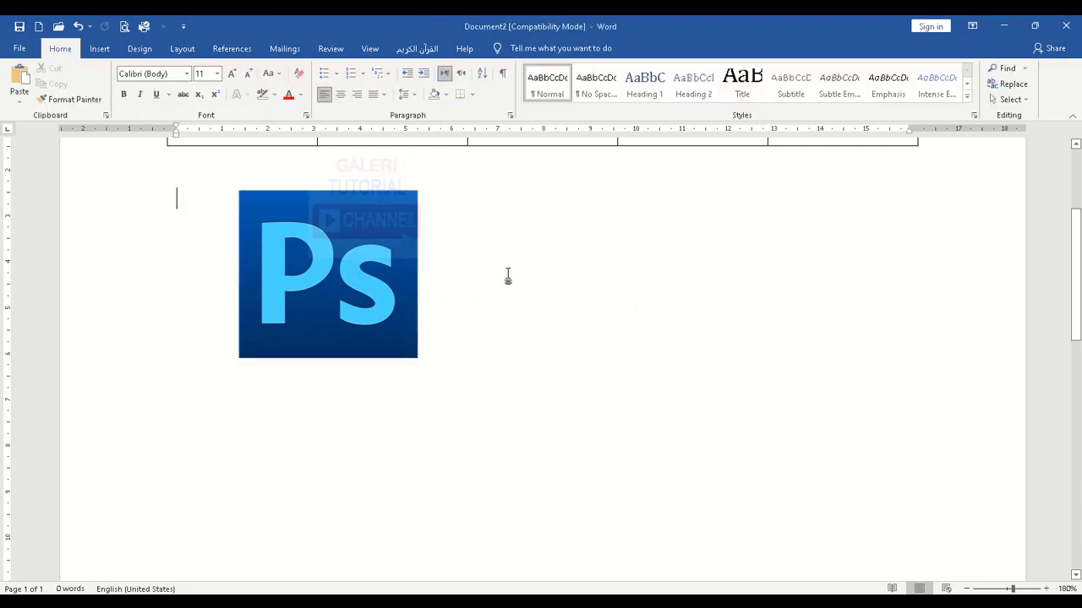
# Examine the text-wrapping choices in the logo picture's layout options
pyautogui.click(348, 256)
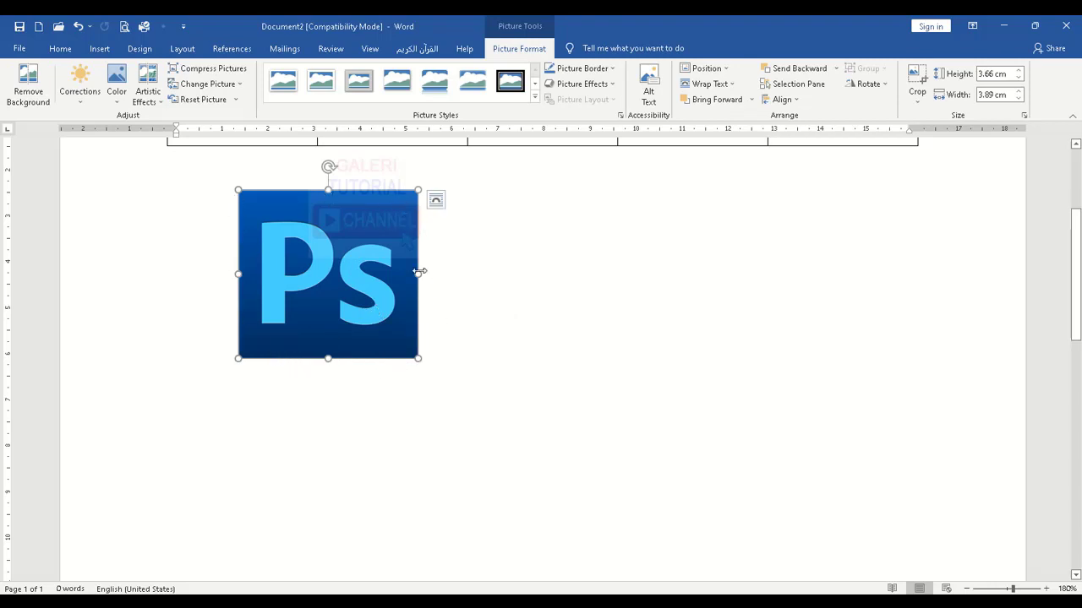
pyautogui.click(435, 201)
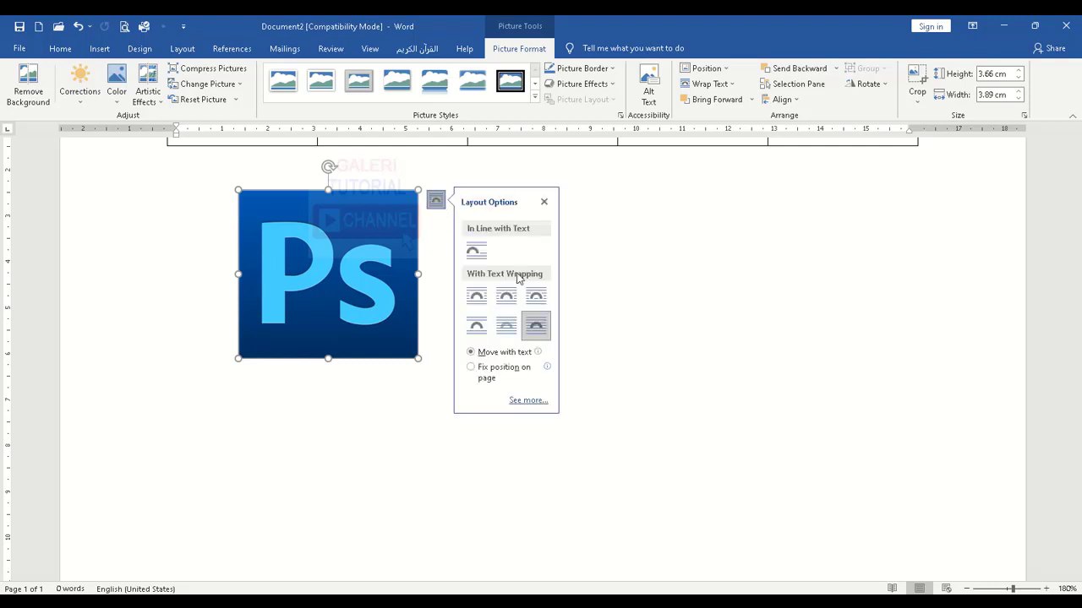
pyautogui.click(438, 239)
pyautogui.click(407, 209)
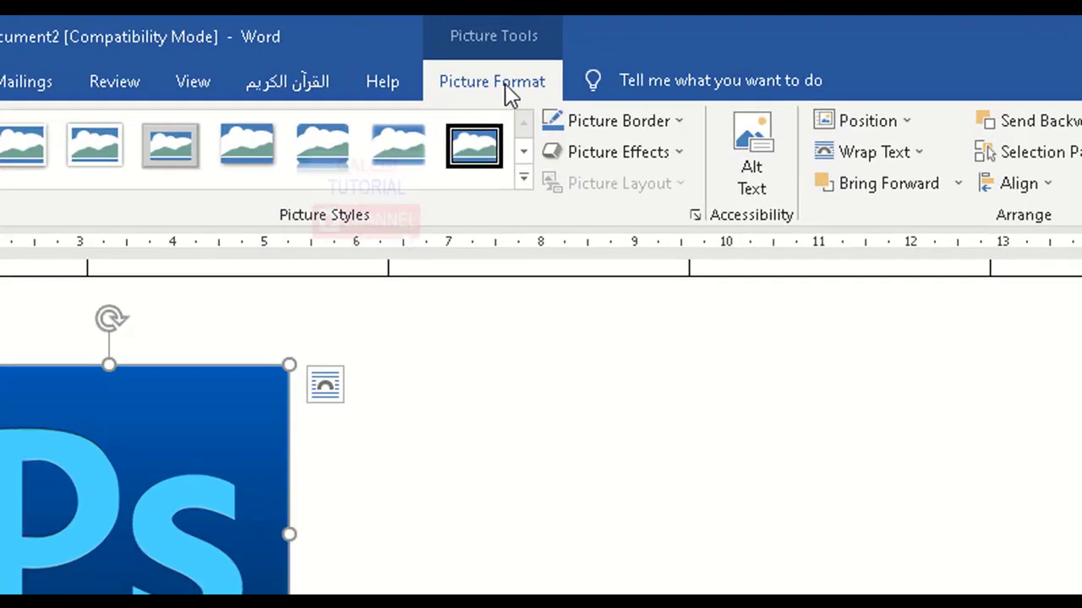
# Set the logo picture's text wrapping to In Front of Text and move it about 3 cm to the right
pyautogui.click(920, 153)
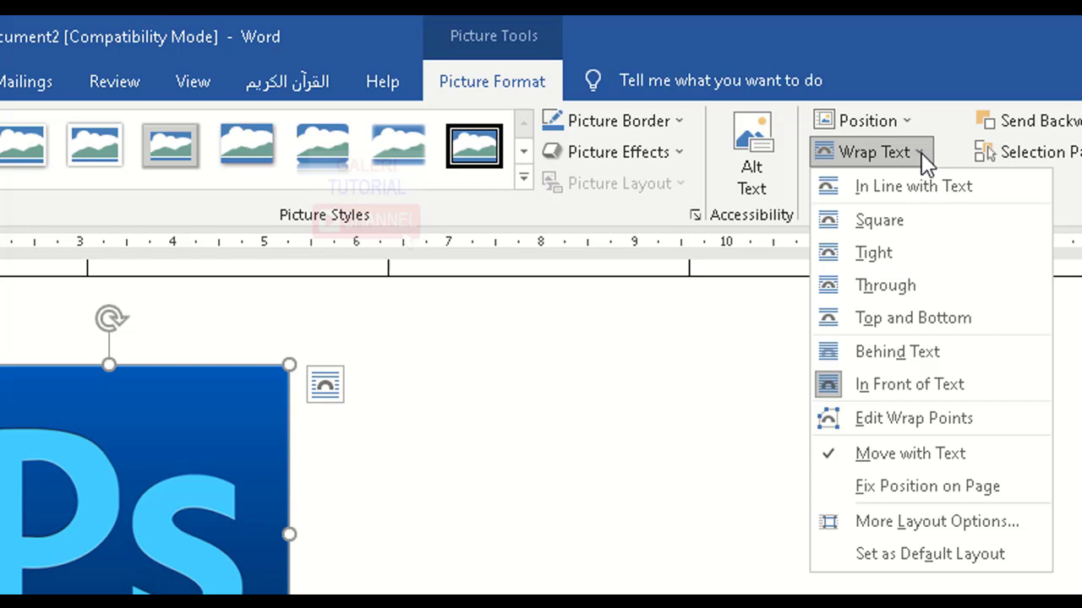
pyautogui.click(858, 389)
pyautogui.moveTo(159, 454); pyautogui.dragTo(437, 398)
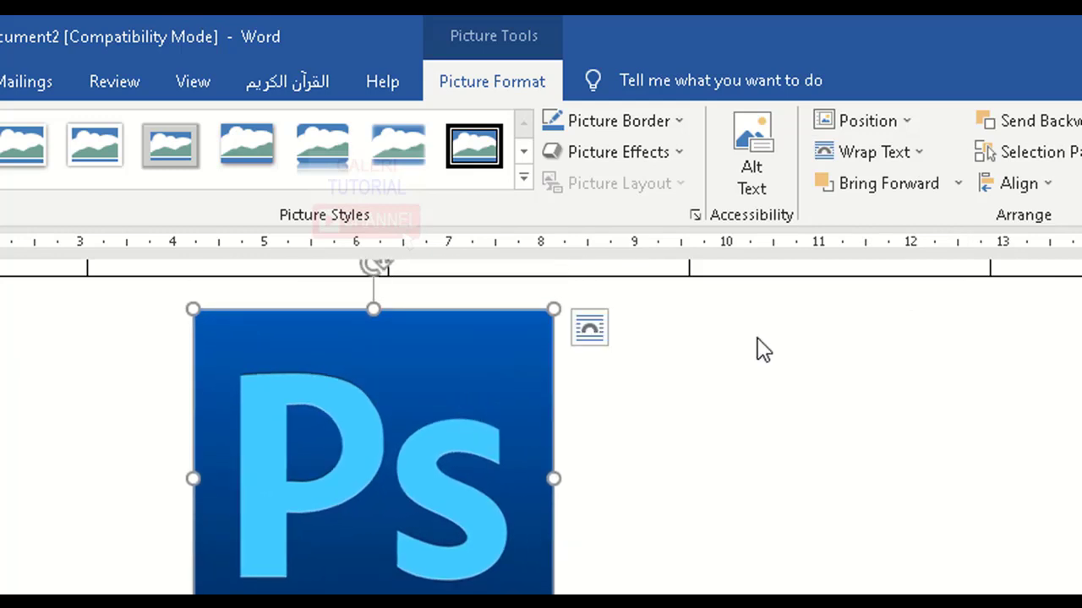
# Set the logo picture's text wrapping to Square and move it about 0.6 cm to the left
pyautogui.click(917, 152)
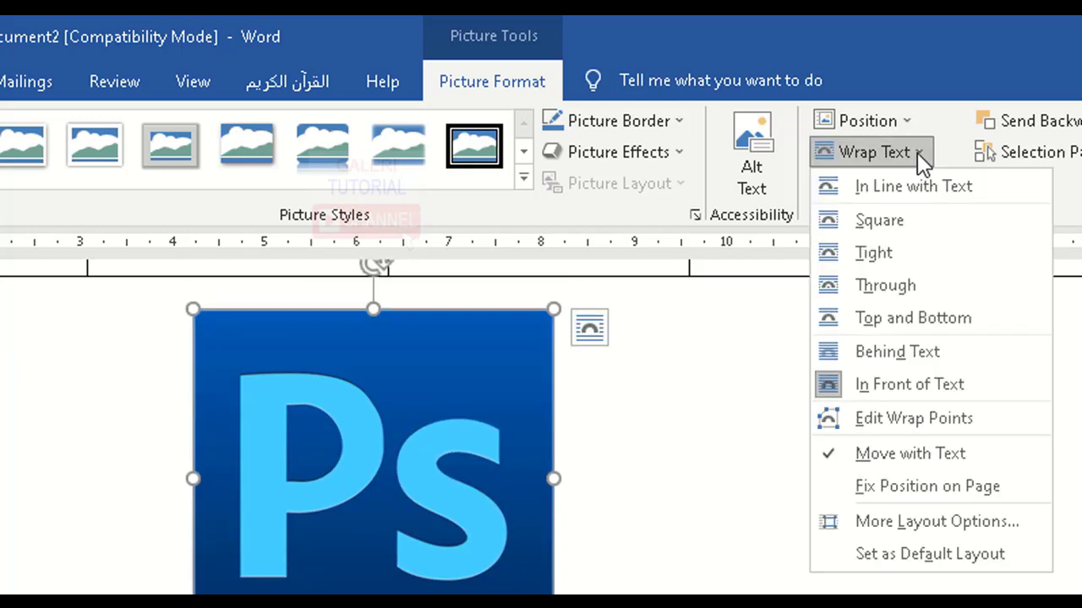
pyautogui.click(898, 228)
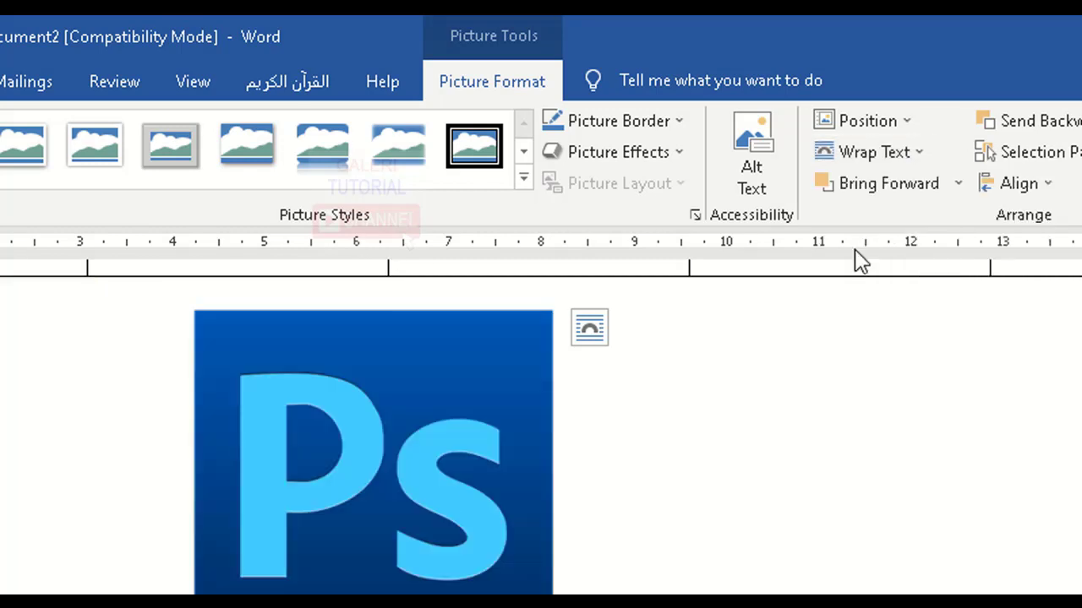
pyautogui.moveTo(423, 476); pyautogui.dragTo(701, 465)
pyautogui.moveTo(608, 470); pyautogui.dragTo(367, 449)
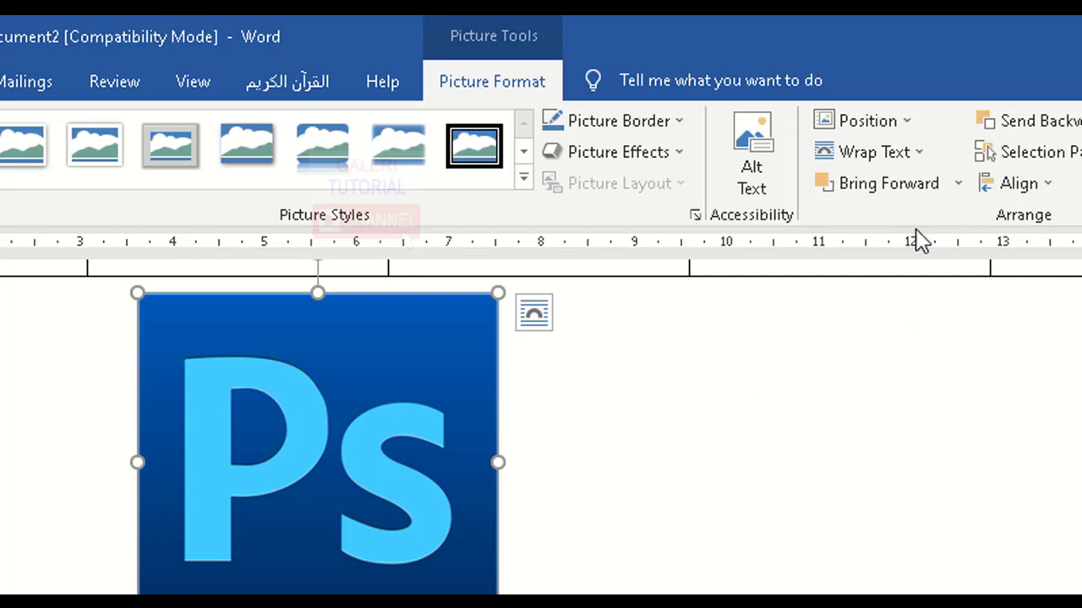
# Set the logo picture's text wrapping to Top and Bottom and move it beneath the left end of the table
pyautogui.click(917, 152)
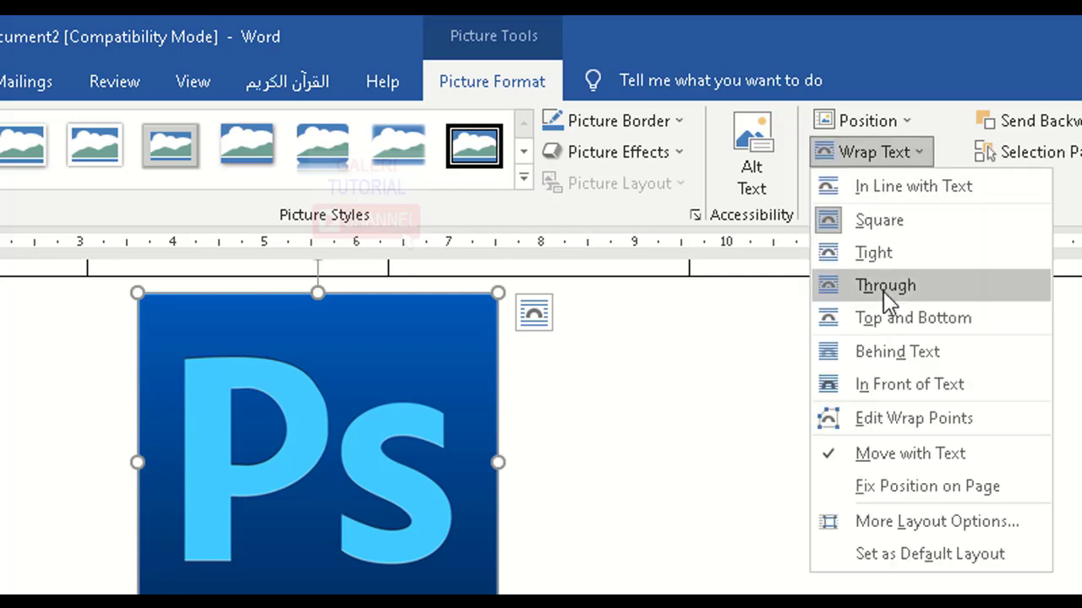
pyautogui.click(875, 318)
pyautogui.moveTo(398, 445); pyautogui.dragTo(604, 451)
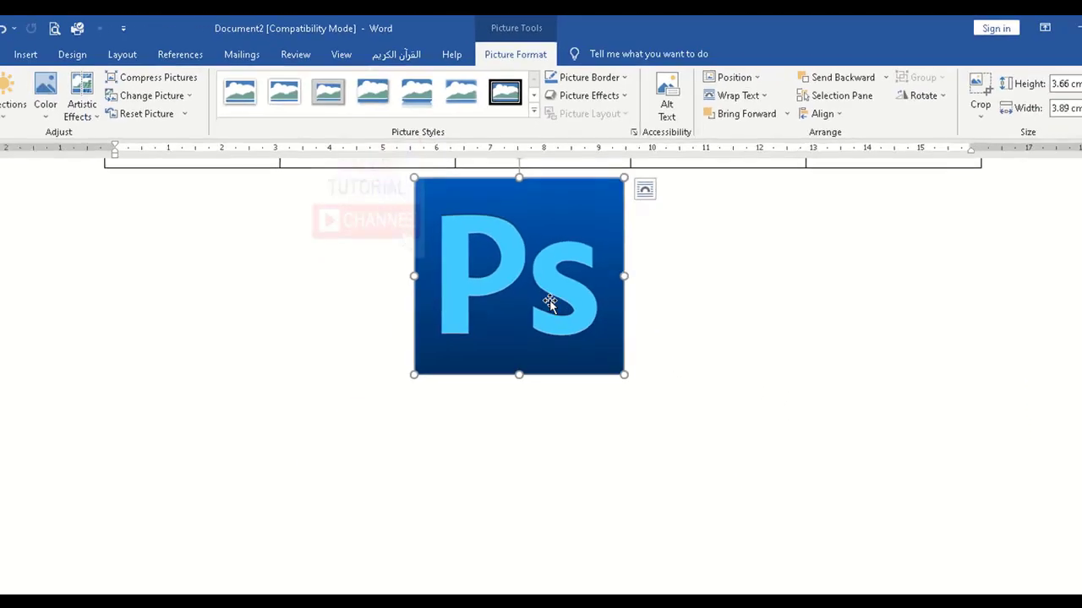
pyautogui.moveTo(551, 506); pyautogui.dragTo(45, 511)
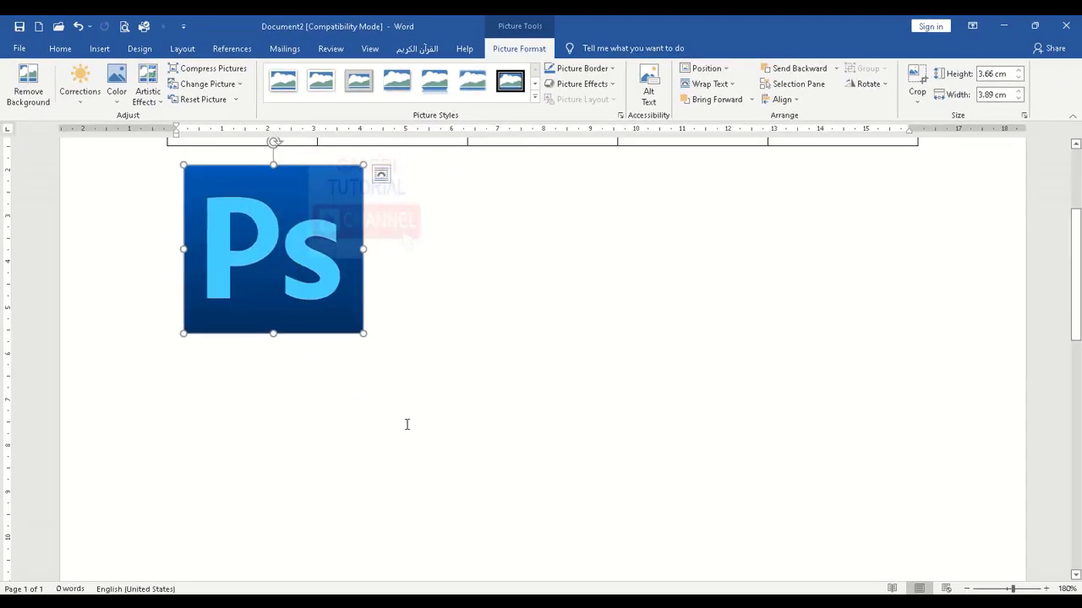
# Draw a rectangle about 2.92 cm high and 5.65 cm wide to the right of the logo picture
pyautogui.click(465, 427)
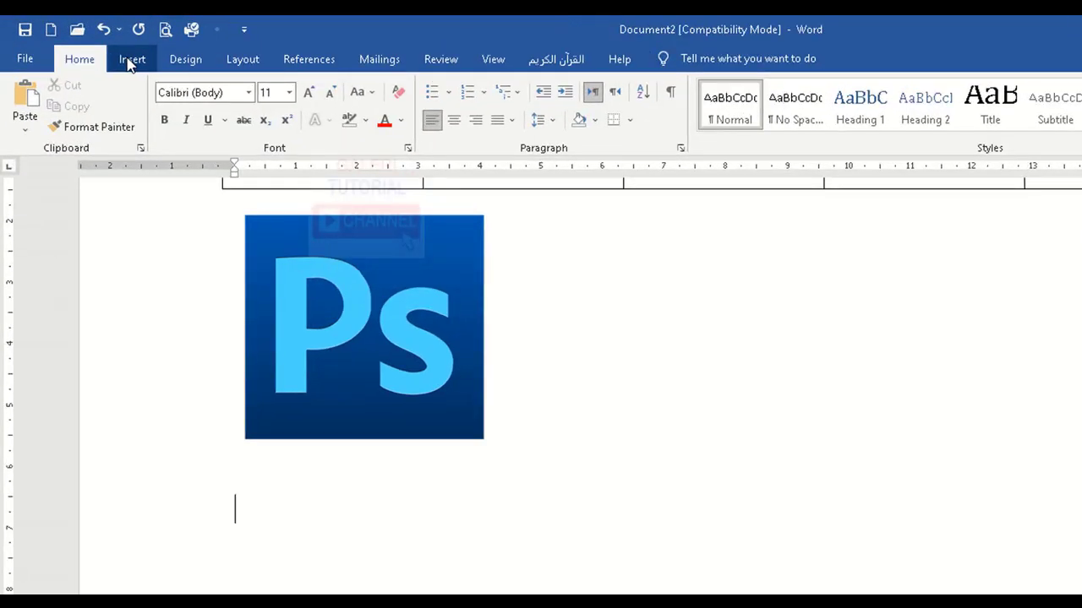
pyautogui.click(99, 49)
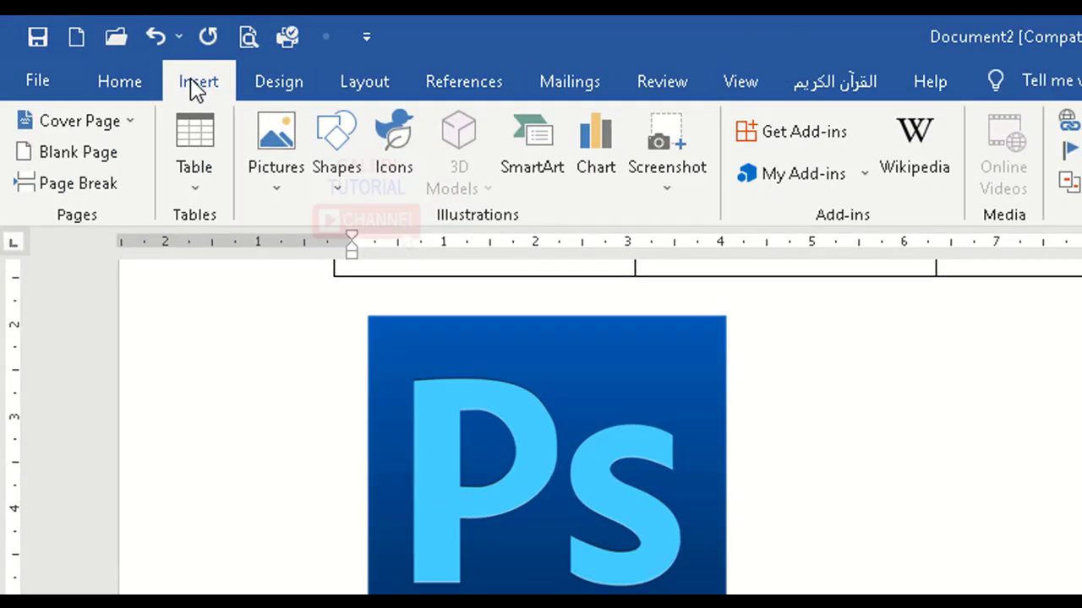
pyautogui.click(344, 193)
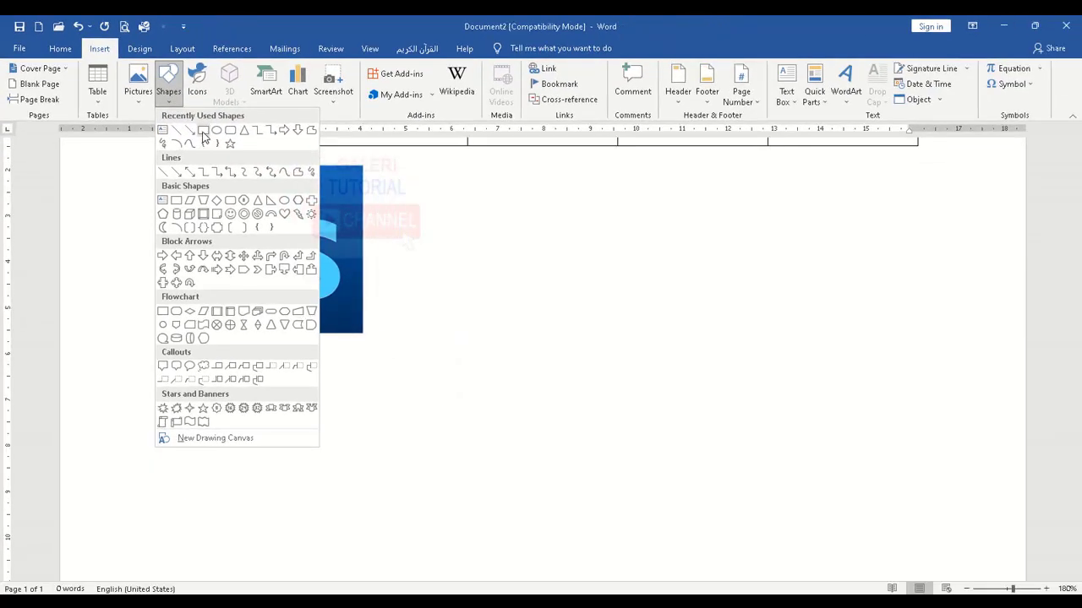
pyautogui.click(407, 244)
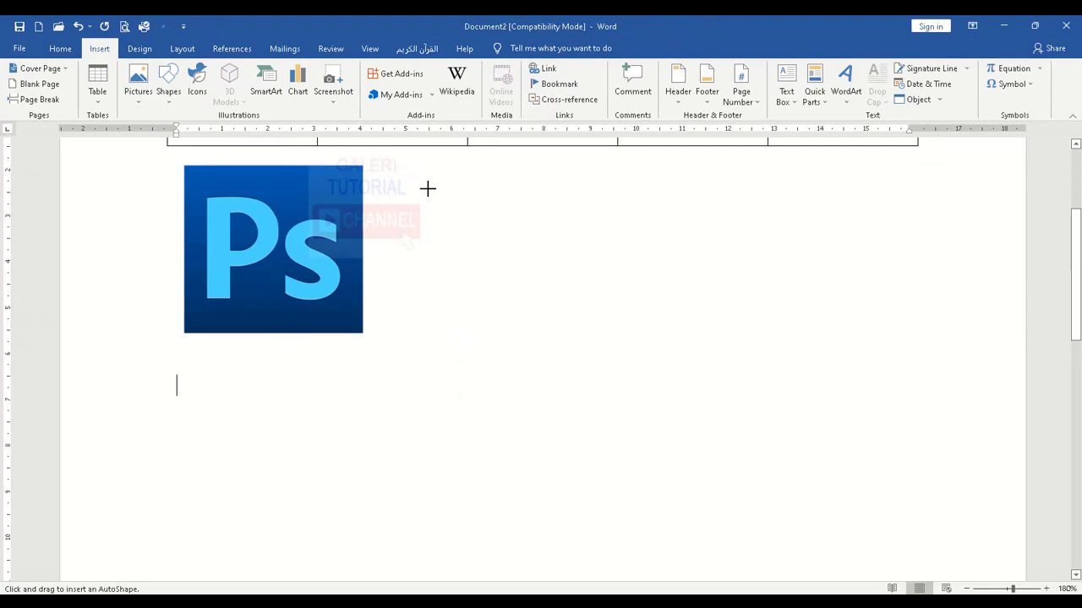
pyautogui.moveTo(427, 189); pyautogui.dragTo(689, 323)
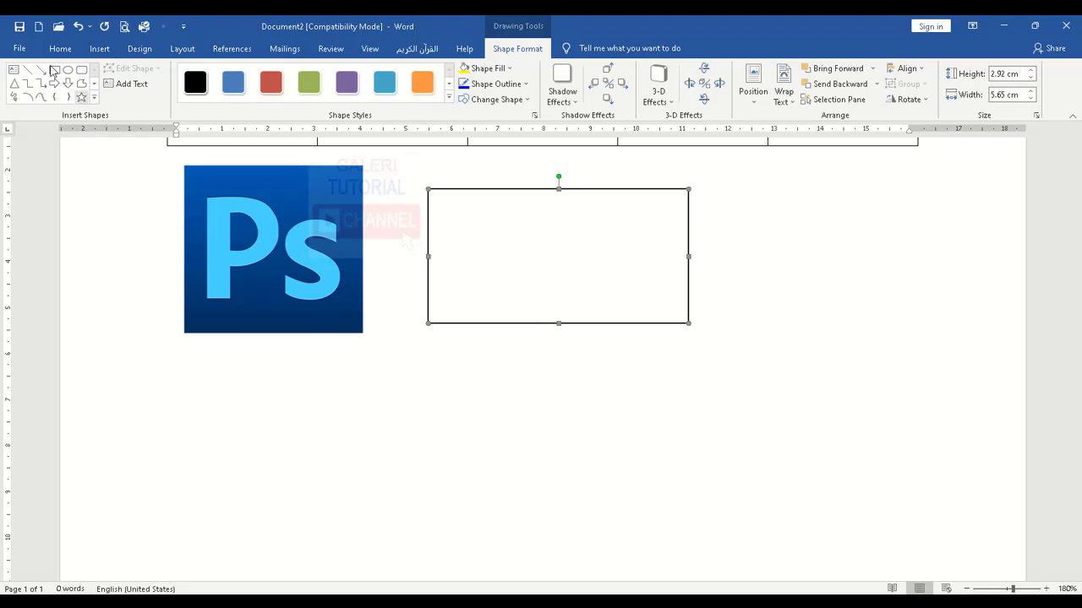
# Draw a triangle about 4.11 × 4.11 cm right of the rectangle and move it up to just below the table's last column
pyautogui.click(13, 84)
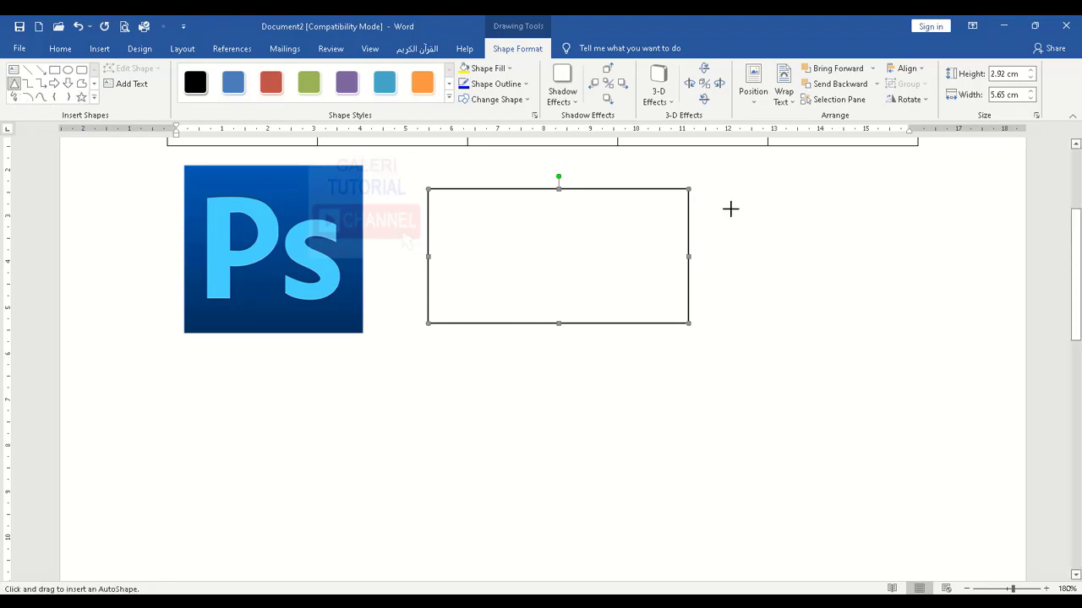
pyautogui.moveTo(730, 209); pyautogui.dragTo(921, 398)
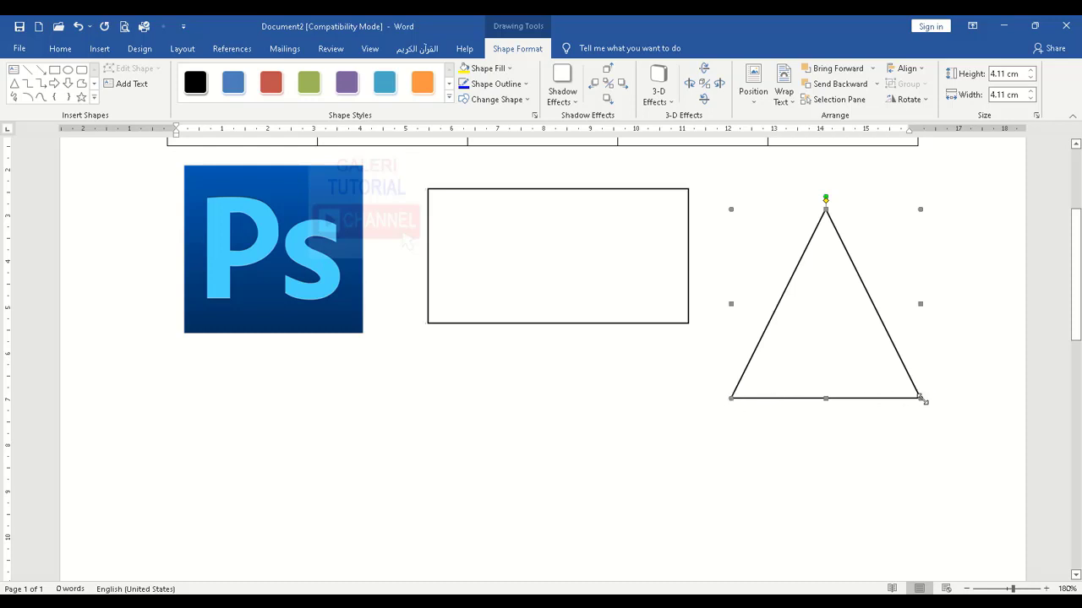
pyautogui.moveTo(797, 282); pyautogui.dragTo(858, 327)
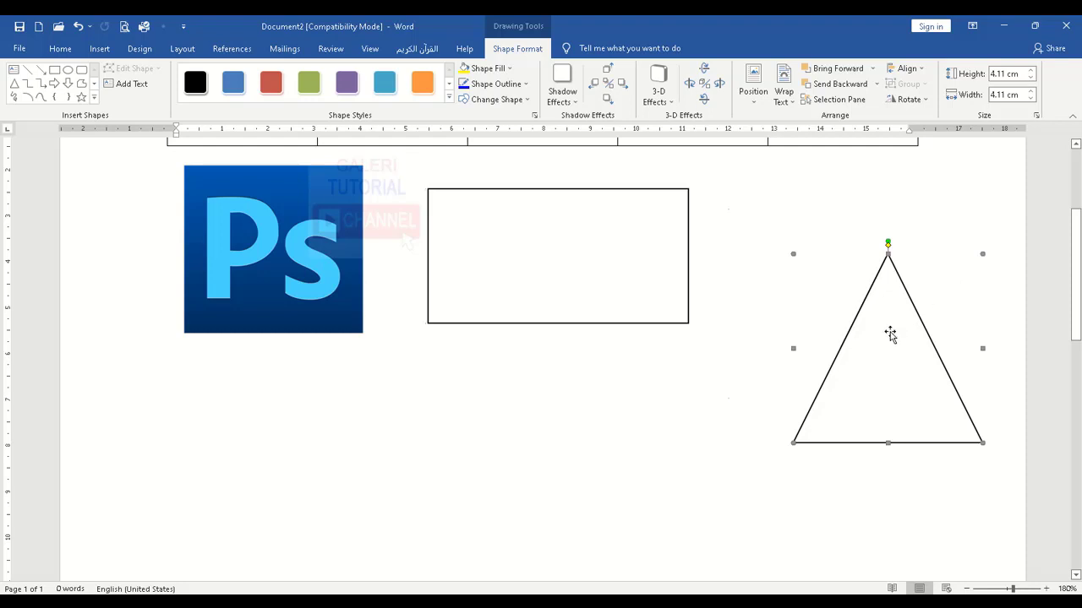
pyautogui.moveTo(885, 304); pyautogui.dragTo(853, 210)
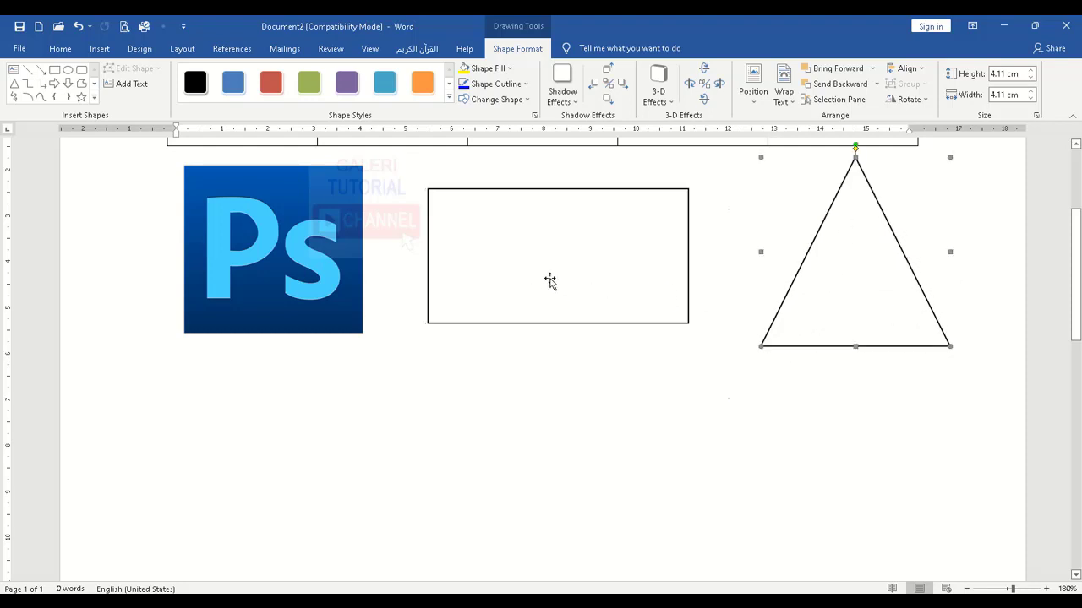
# Insert the curved down arrow, drum and electric guitar icons in a row beneath the logo picture
pyautogui.click(102, 51)
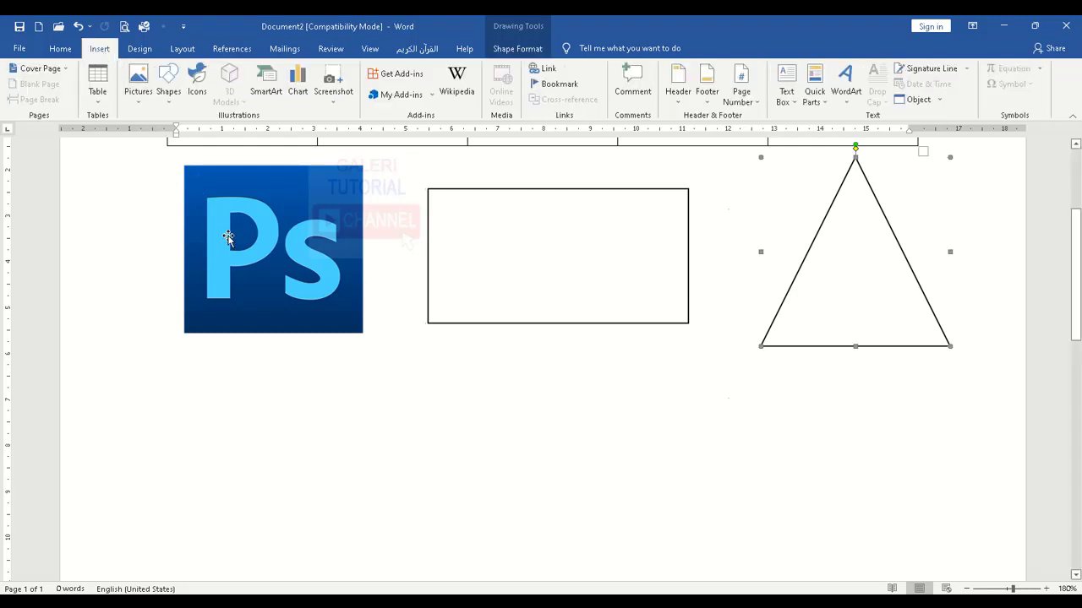
pyautogui.click(203, 93)
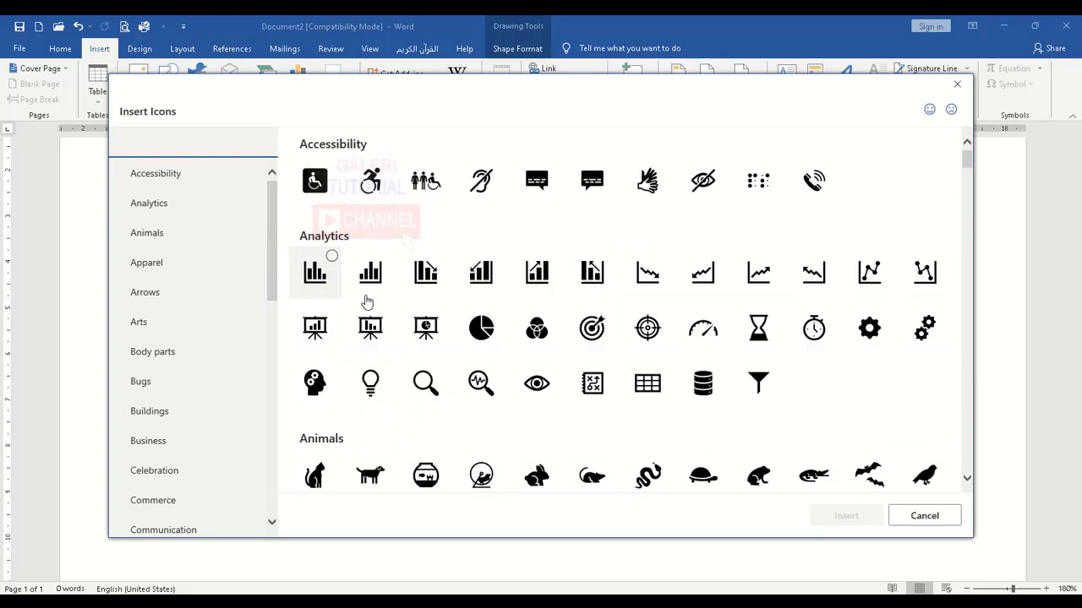
pyautogui.scroll(-5, 549, 387)
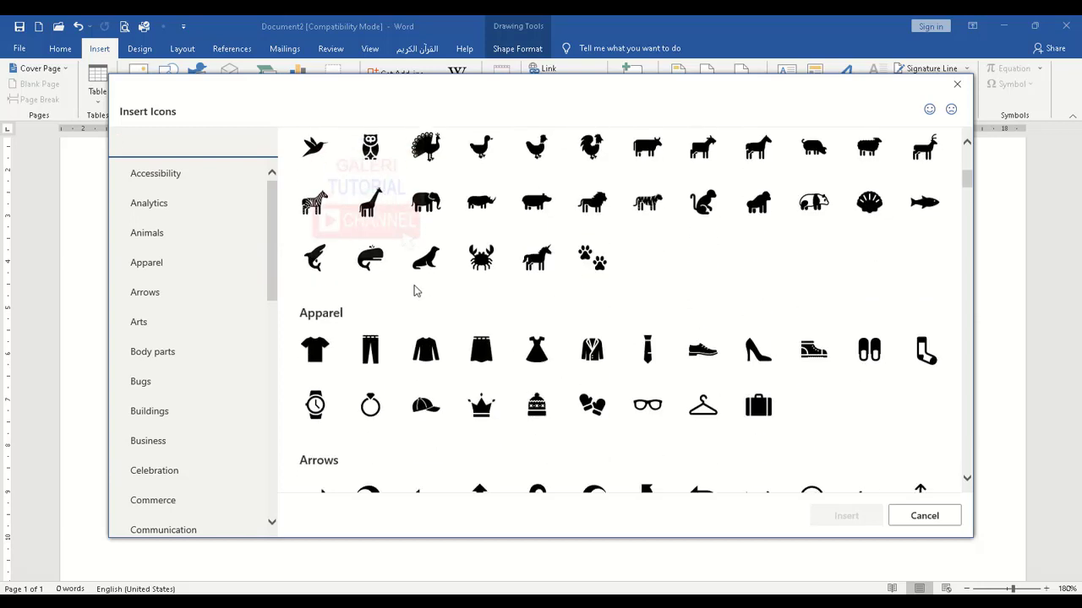
pyautogui.scroll(-4, 562, 216)
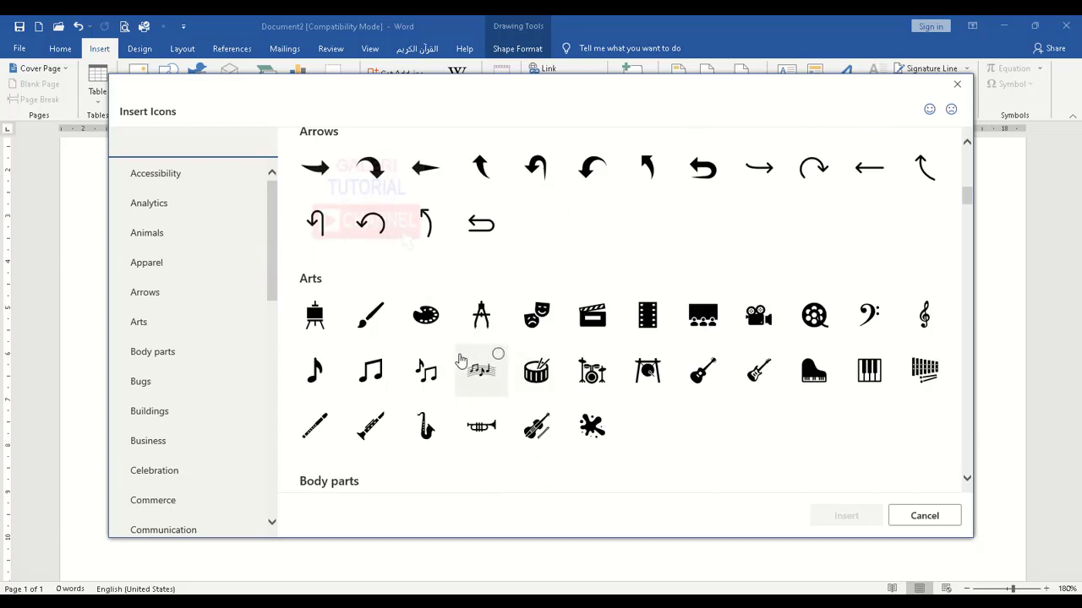
pyautogui.click(382, 172)
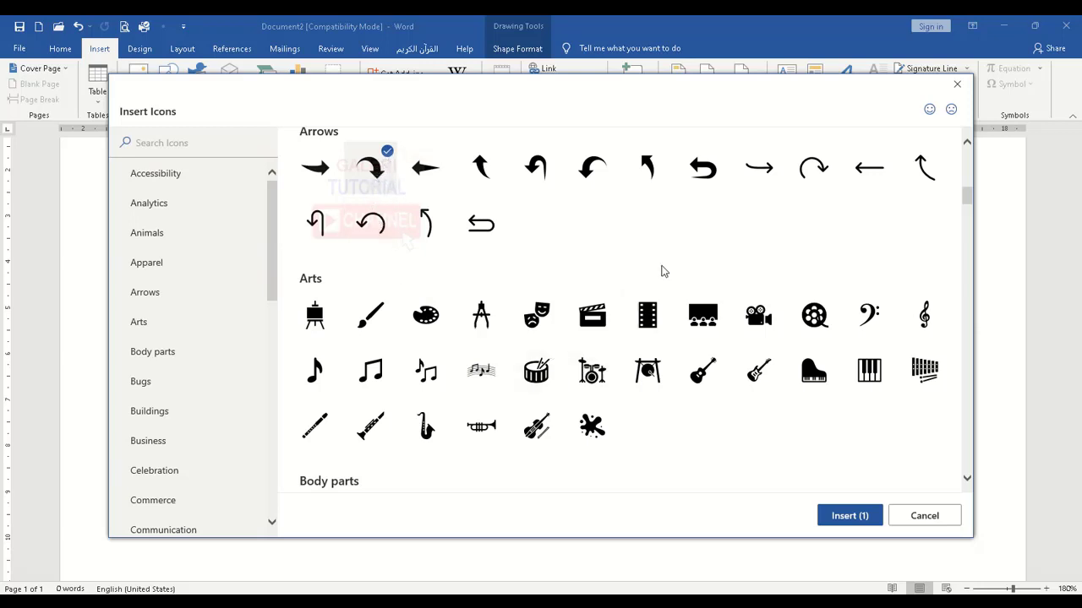
pyautogui.click(538, 380)
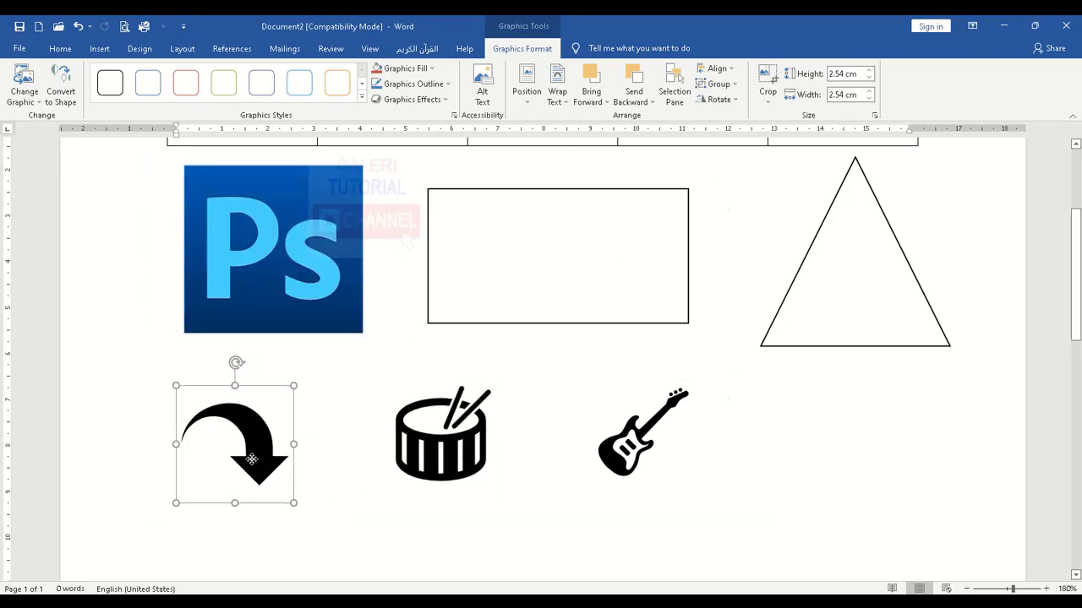
pyautogui.scroll(3, 427, 473)
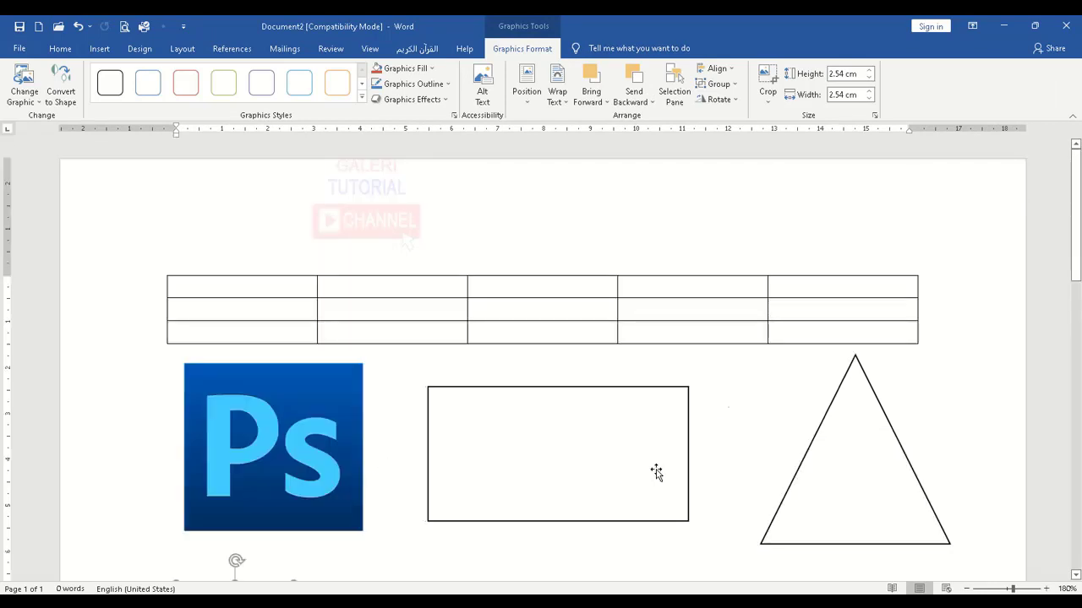
pyautogui.scroll(-5, 656, 471)
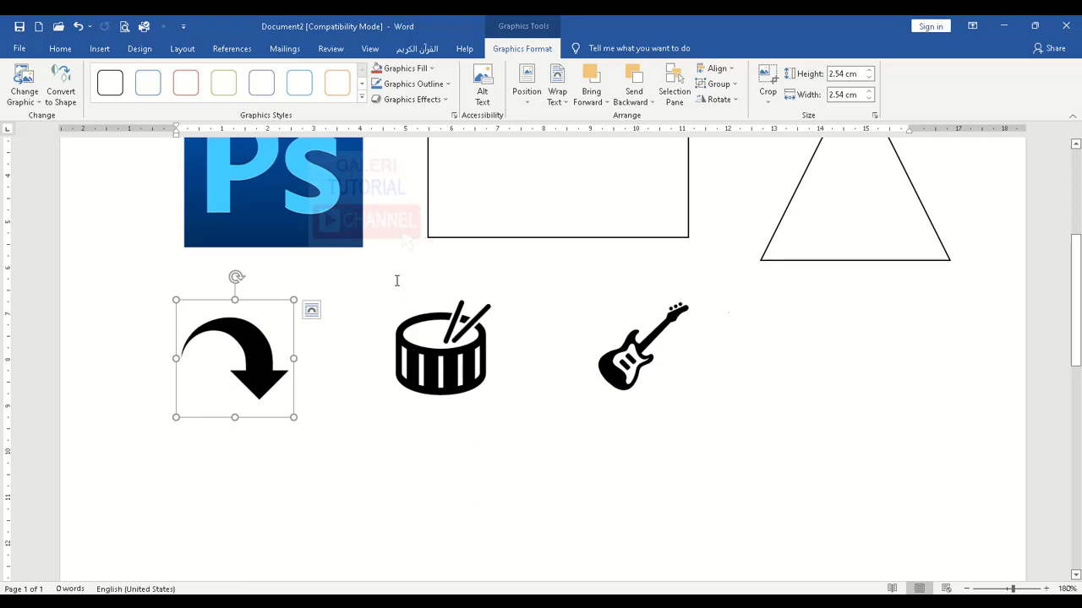
# Examine the chart types available for insertion without adding a chart to the document
pyautogui.click(437, 471)
pyautogui.click(100, 51)
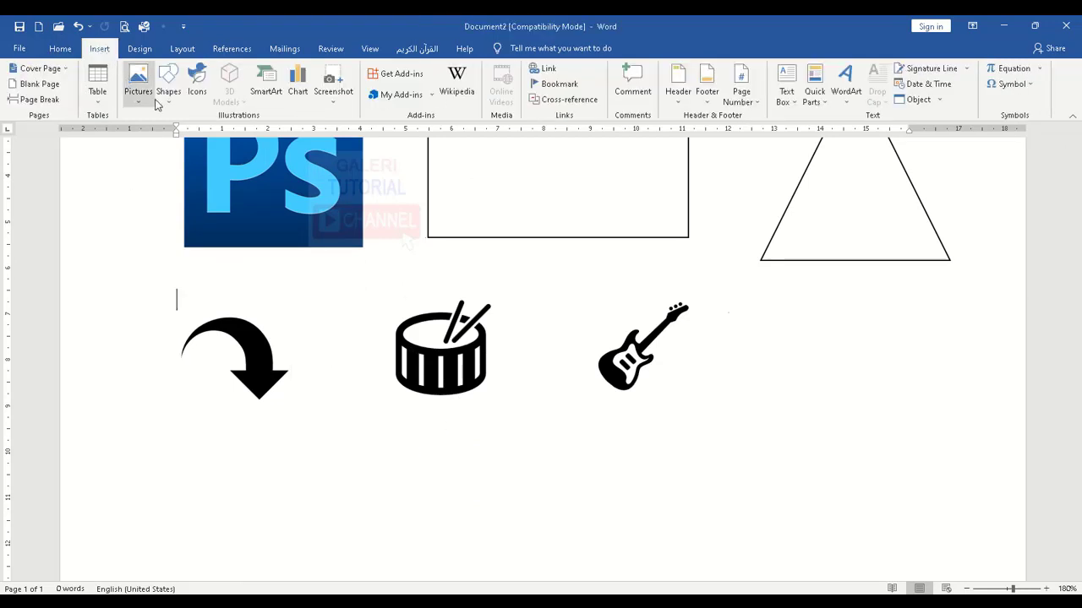
pyautogui.click(297, 90)
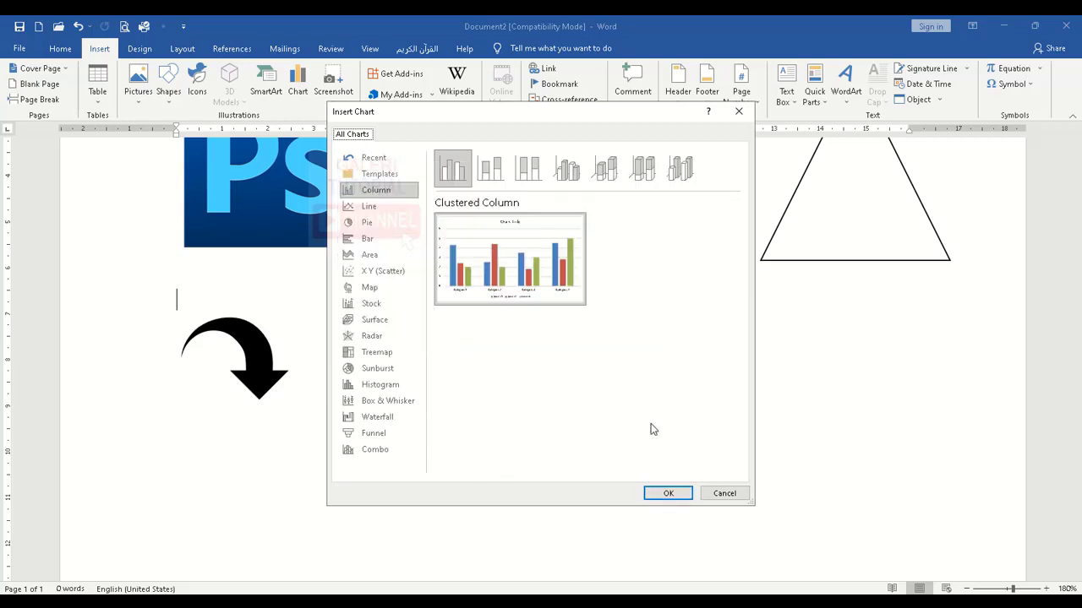
pyautogui.click(724, 494)
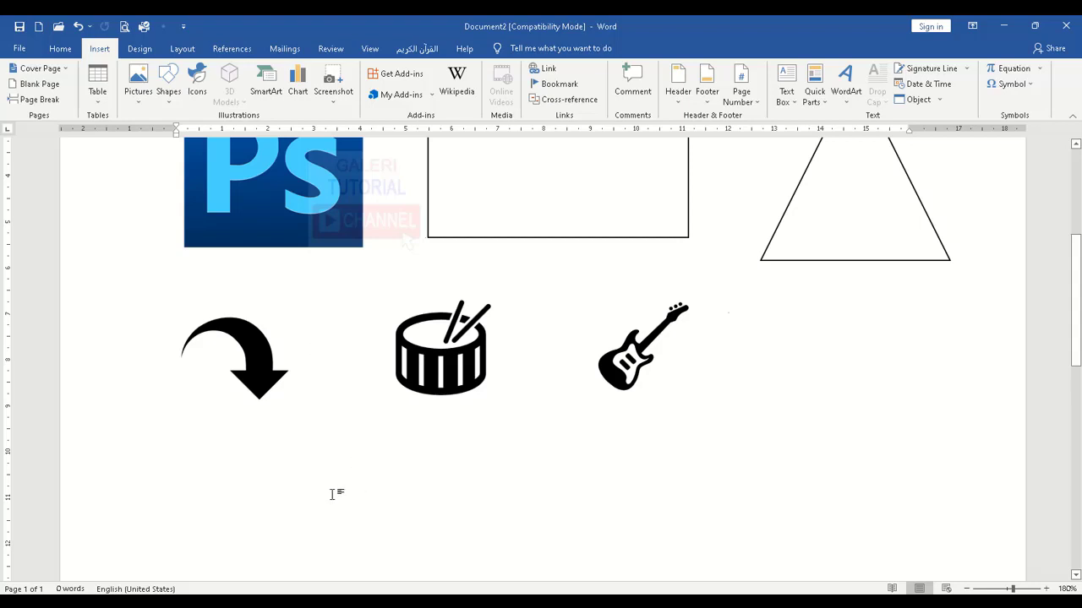
pyautogui.scroll(-2, 336, 492)
pyautogui.scroll(-3, 332, 482)
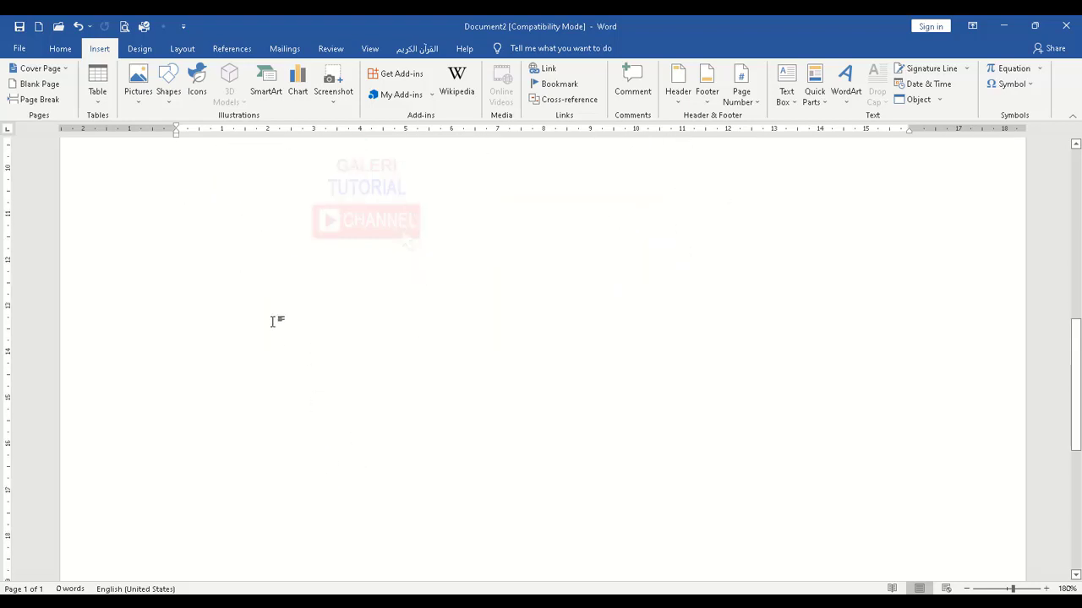
pyautogui.scroll(5, 276, 318)
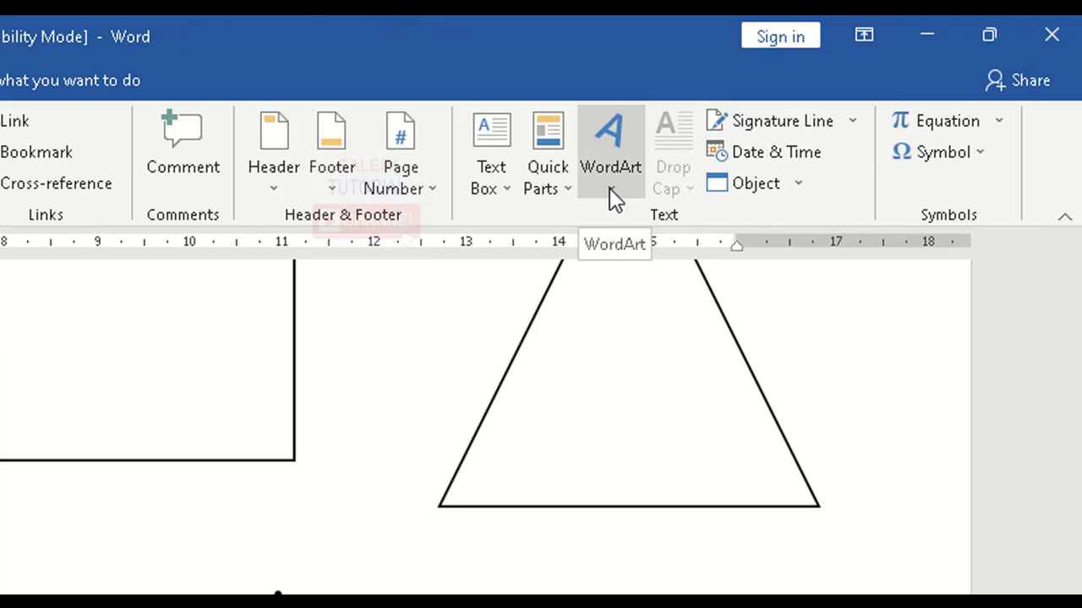
# Start a WordArt object in the slanted orange 3-D style and enter MICROSOFT WORD as its text
pyautogui.click(610, 188)
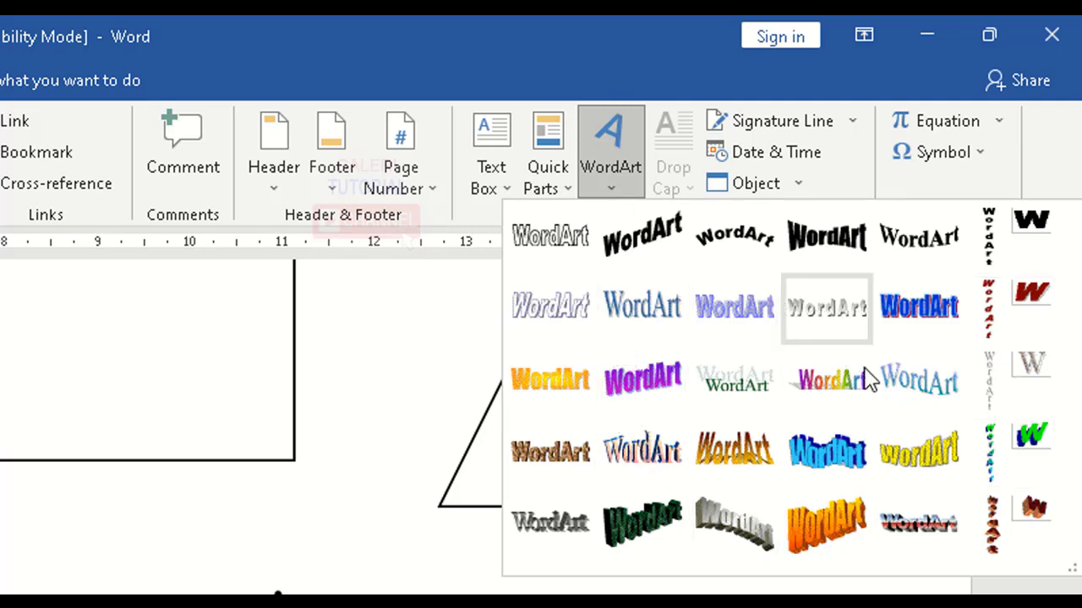
pyautogui.click(833, 534)
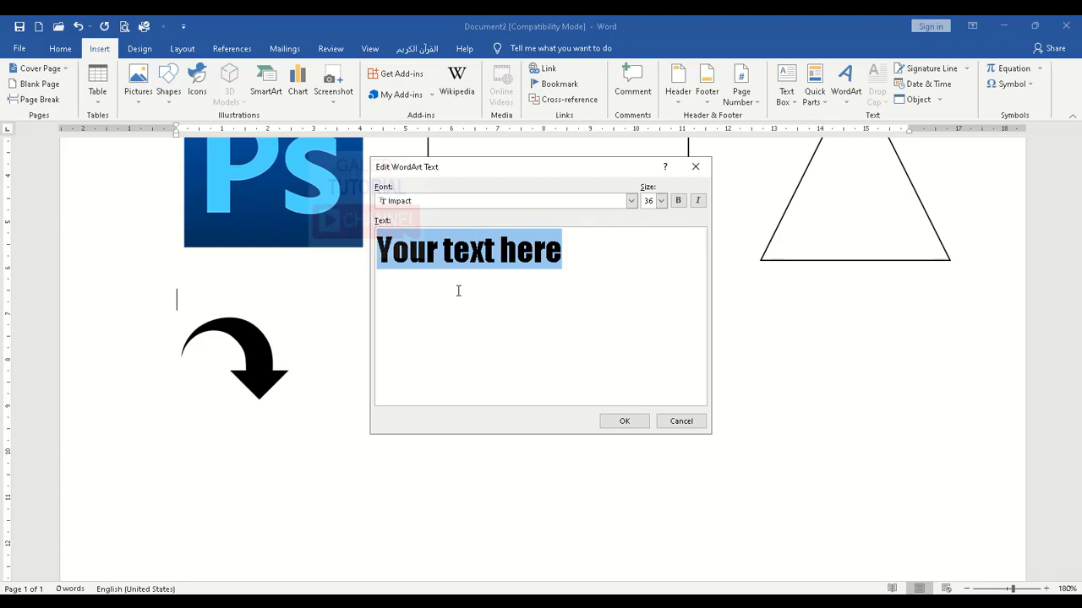
pyautogui.write('MO')
pyautogui.press('BackSpace')
pyautogui.write('I')
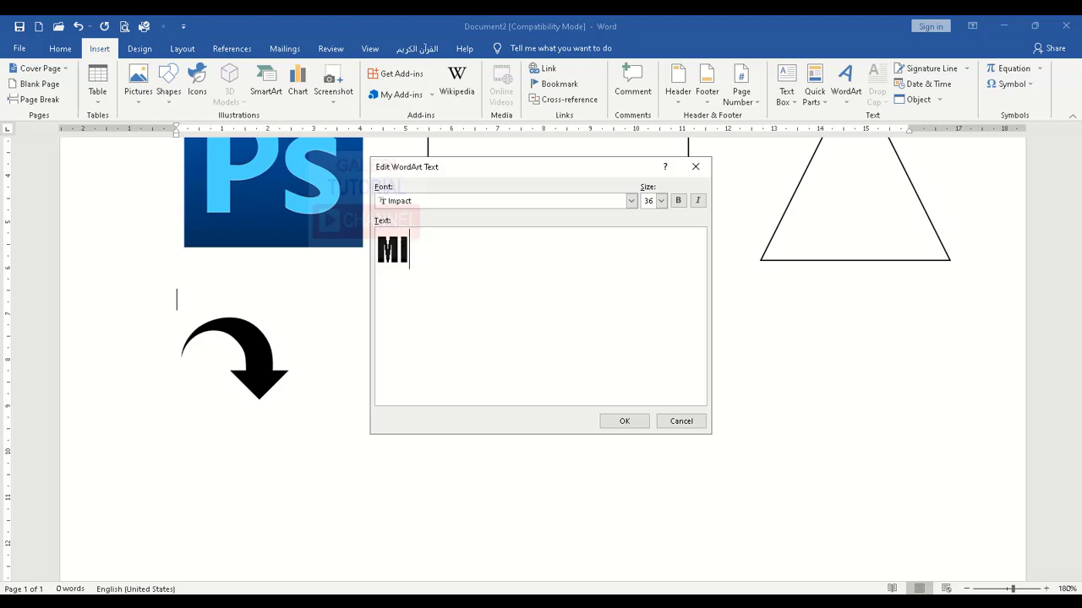
pyautogui.write('CROSOFT')
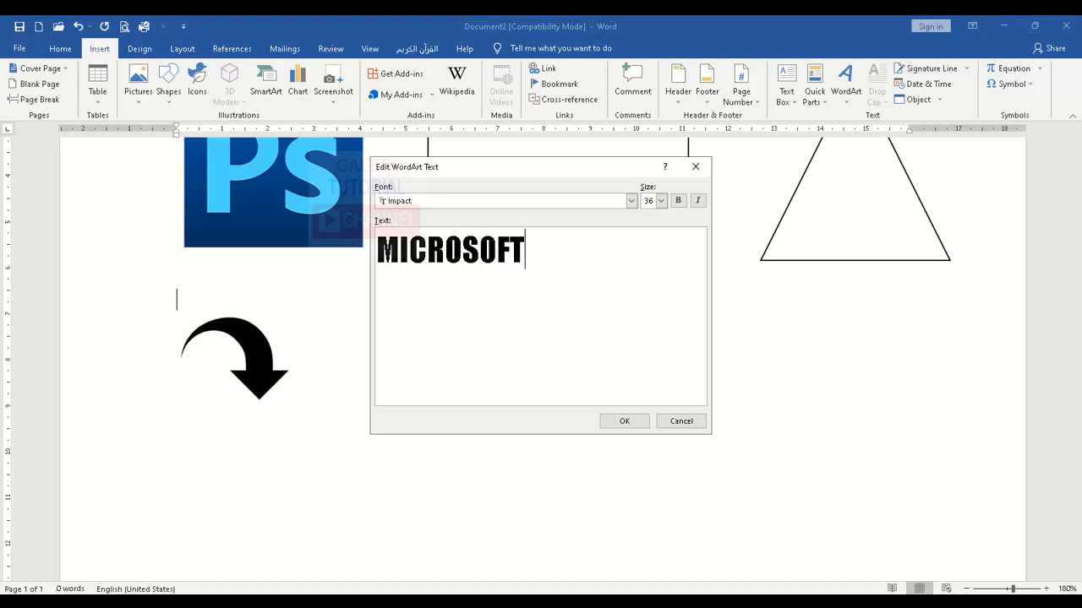
pyautogui.write(' WORD')
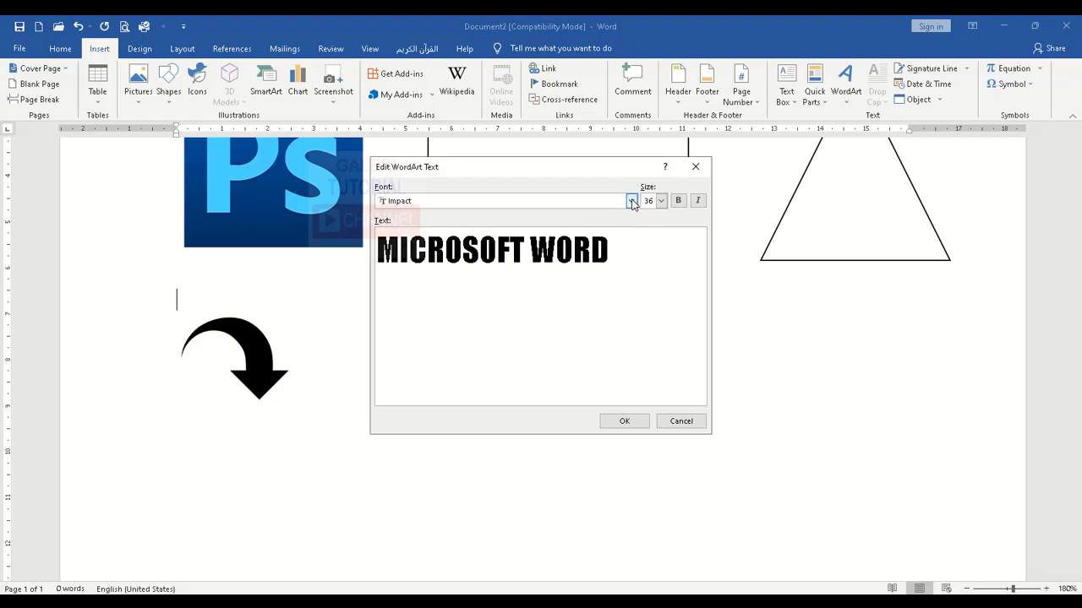
# Set the font of the MICROSOFT WORD WordArt text to Hadrey
pyautogui.click(631, 204)
pyautogui.scroll(5, 419, 254)
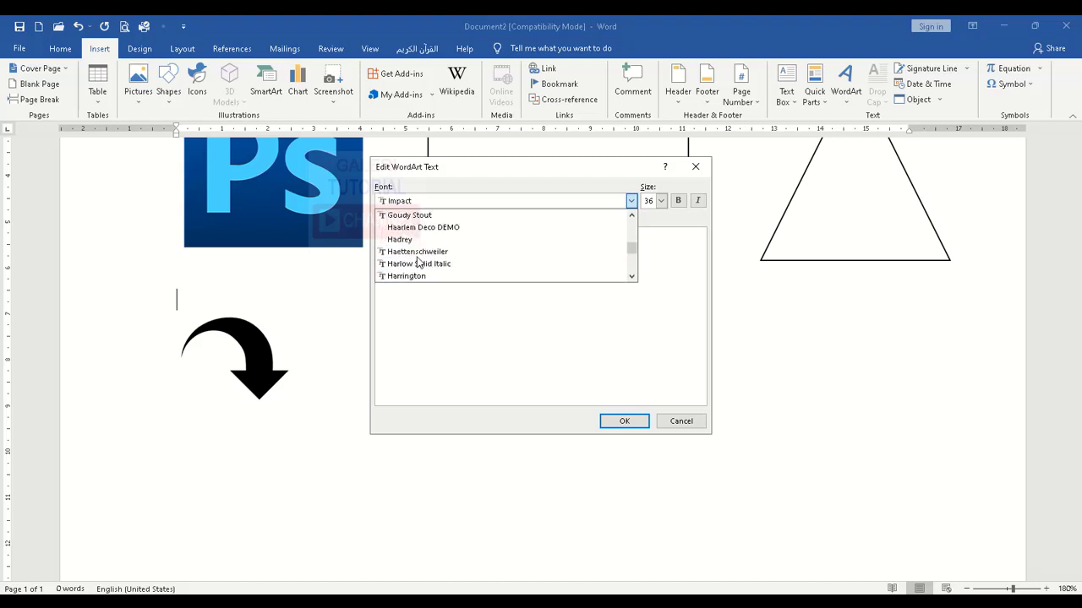
pyautogui.click(404, 239)
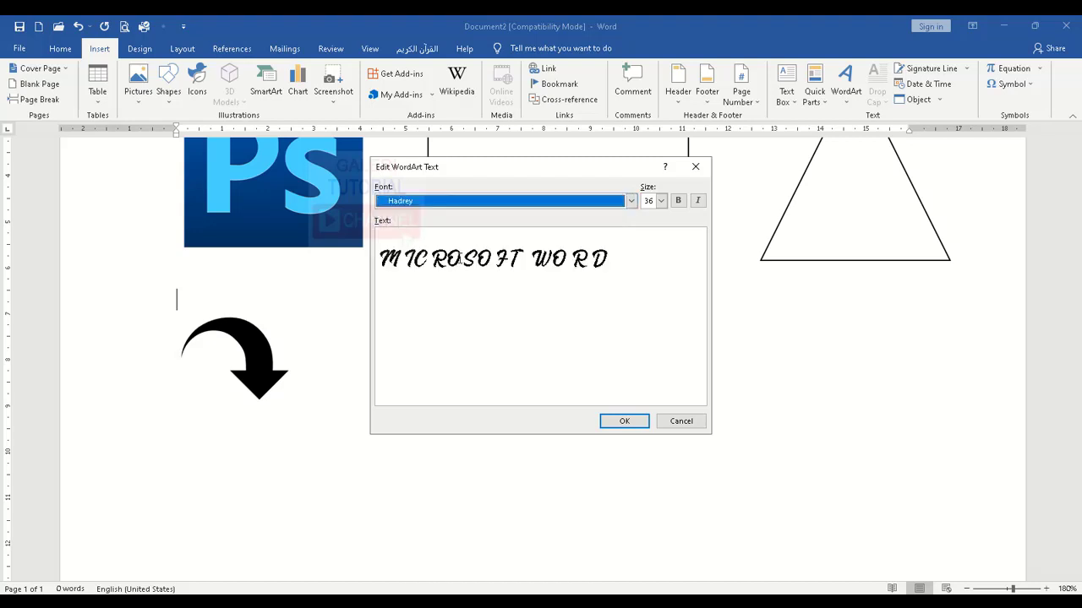
# Set the MICROSOFT WORD WordArt text to bold Gisha at size 36 and insert it into the document
pyautogui.click(631, 203)
pyautogui.scroll(2, 452, 252)
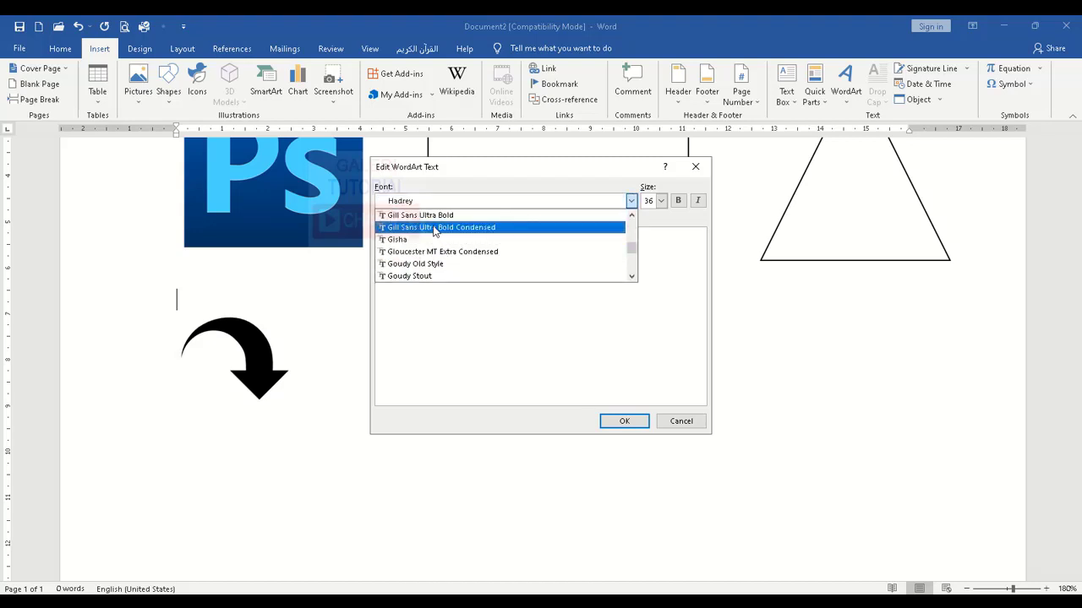
pyautogui.click(422, 239)
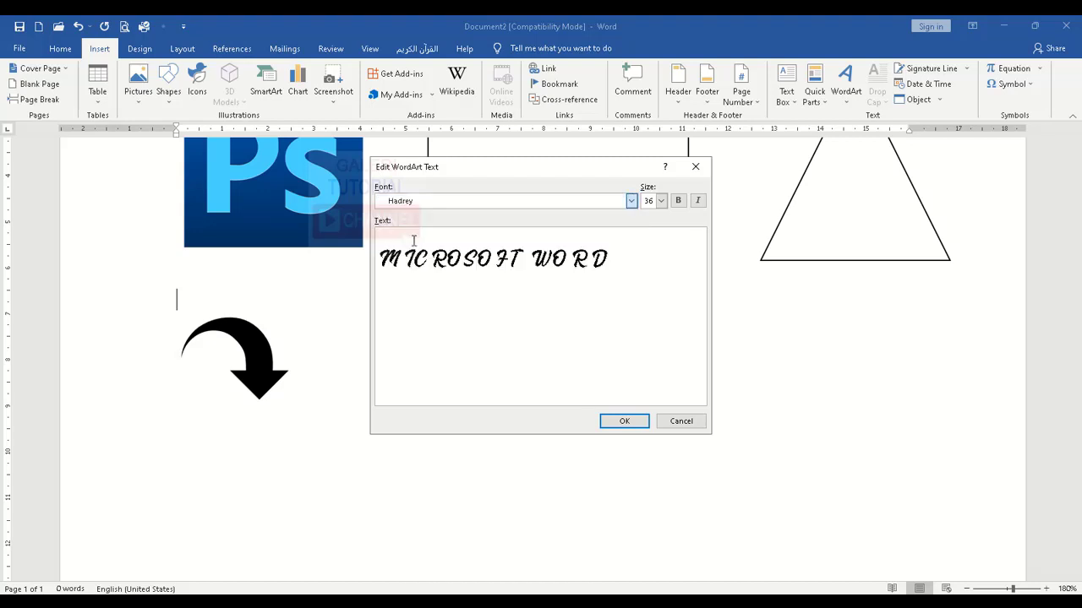
pyautogui.click(661, 200)
pyautogui.click(648, 272)
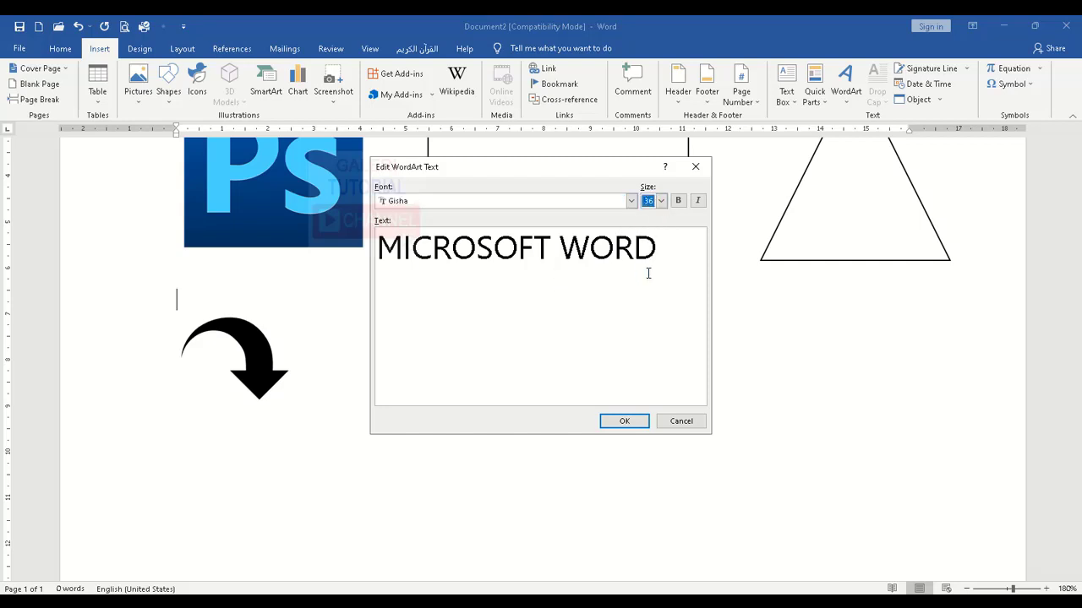
pyautogui.click(679, 202)
pyautogui.click(698, 202)
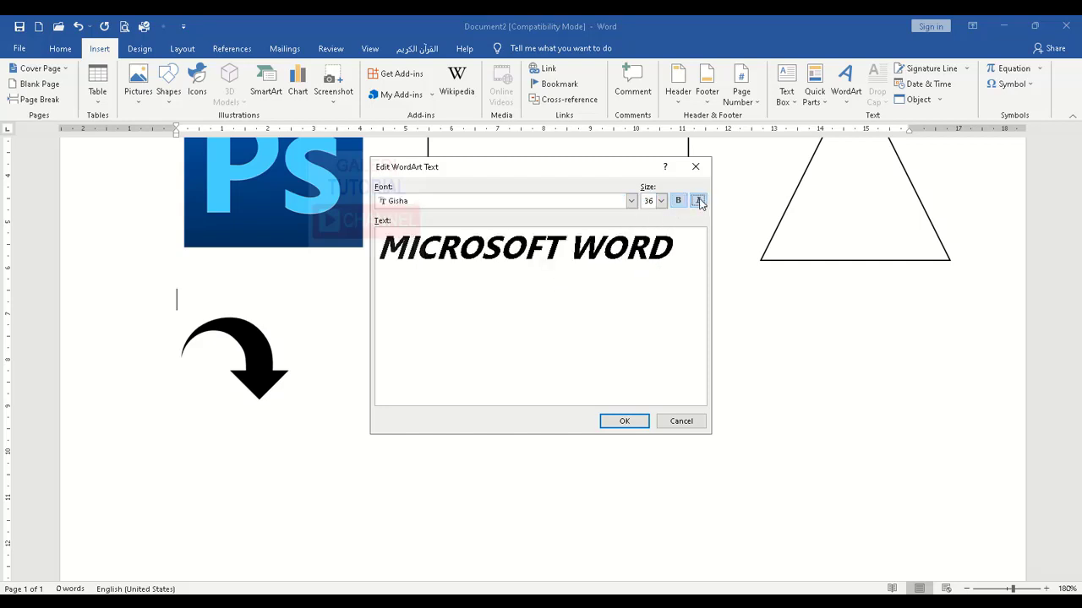
pyautogui.click(695, 203)
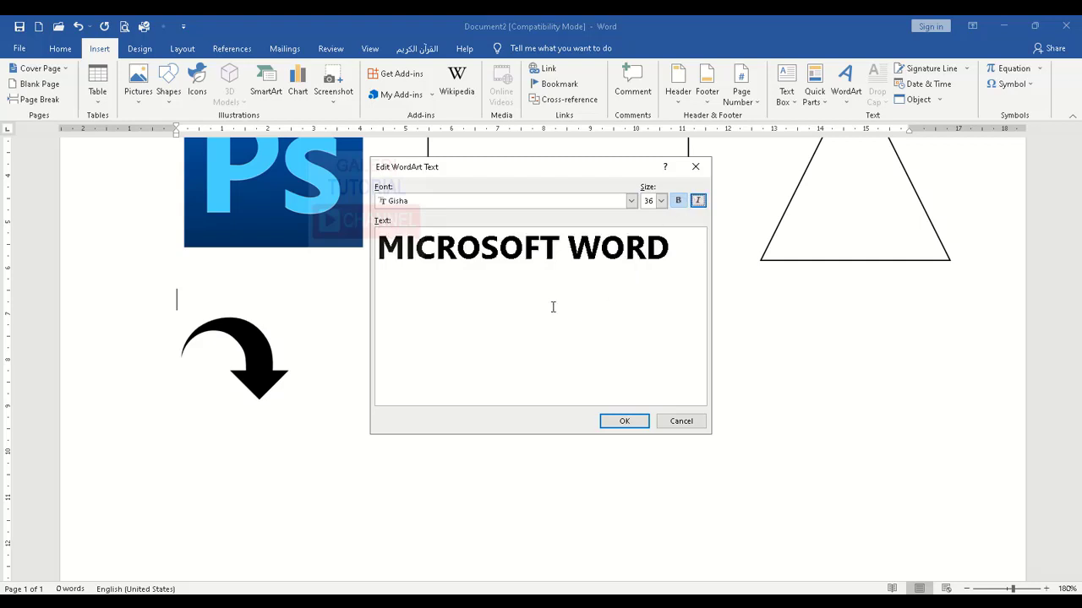
pyautogui.click(623, 422)
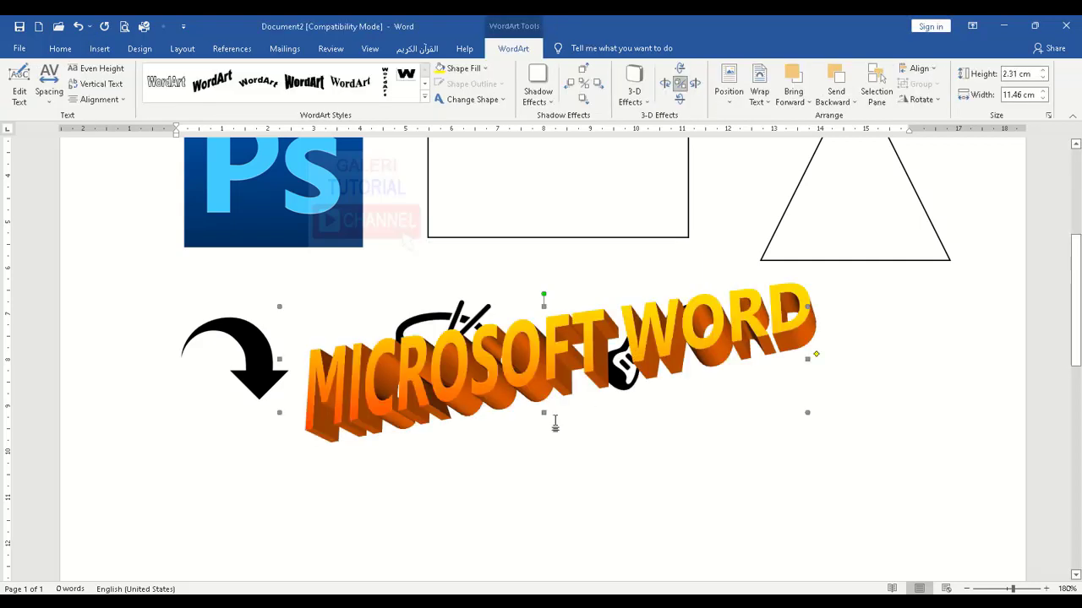
# Move the MICROSOFT WORD WordArt below the row of arrow, drum and guitar icons
pyautogui.moveTo(536, 393); pyautogui.dragTo(446, 467)
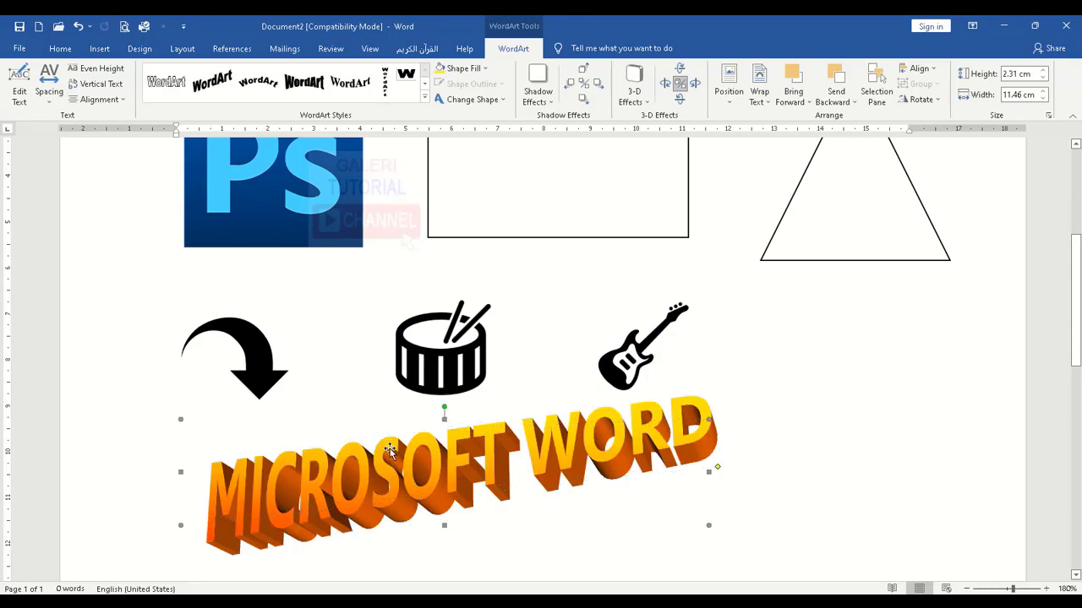
pyautogui.click(303, 213)
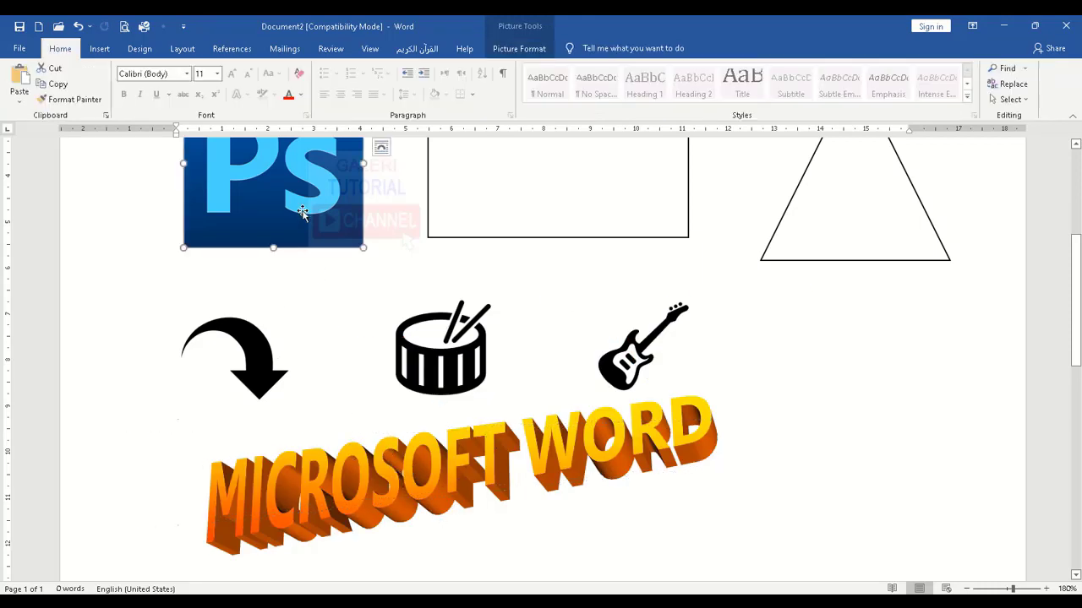
pyautogui.scroll(3, 304, 329)
pyautogui.scroll(-5, 304, 329)
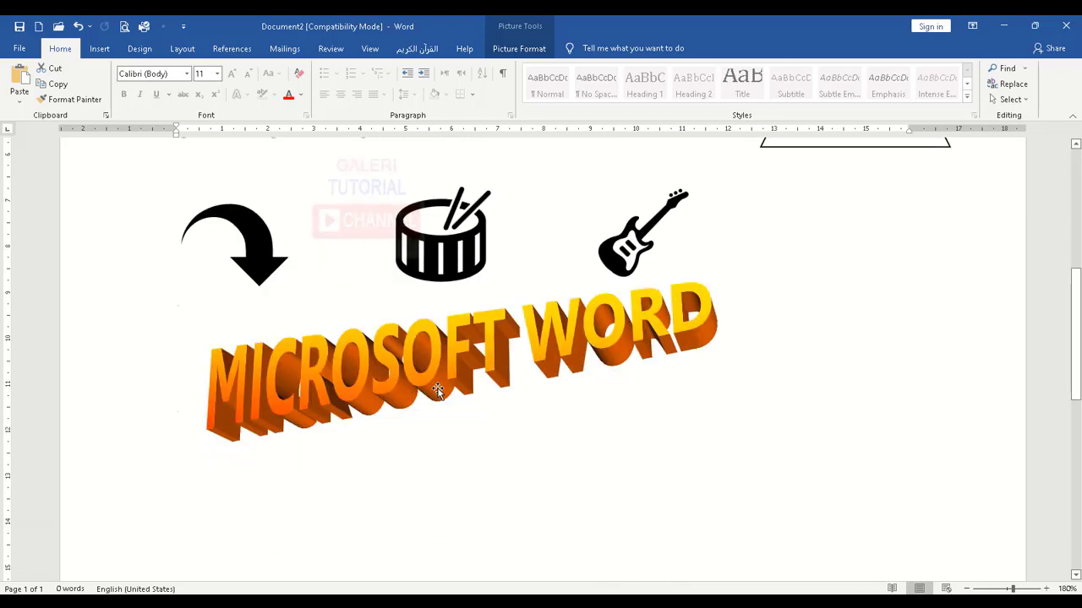
pyautogui.click(601, 374)
pyautogui.moveTo(602, 374); pyautogui.dragTo(397, 393)
# Deselect and reselect the MICROSOFT WORD WordArt to examine its formatting tools
pyautogui.scroll(3, 397, 393)
pyautogui.click(269, 303)
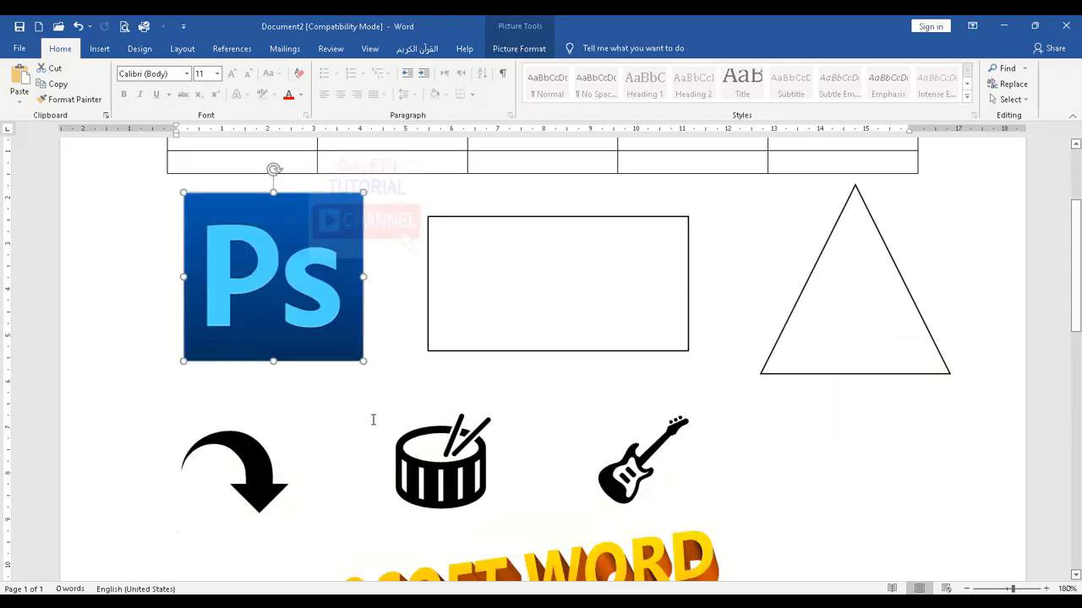
pyautogui.scroll(-3, 412, 372)
pyautogui.click(412, 370)
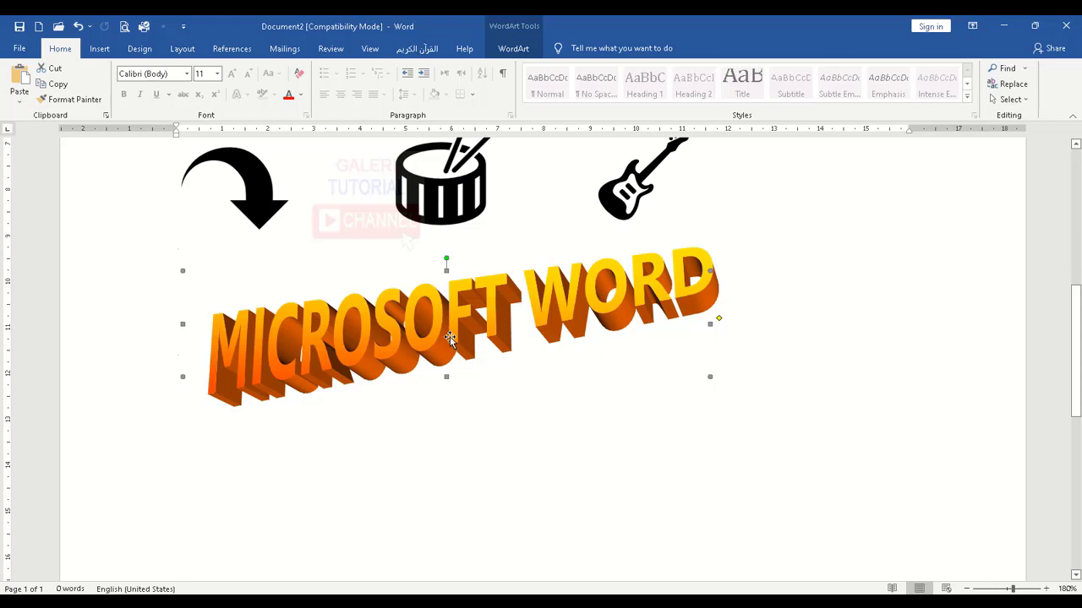
pyautogui.click(513, 49)
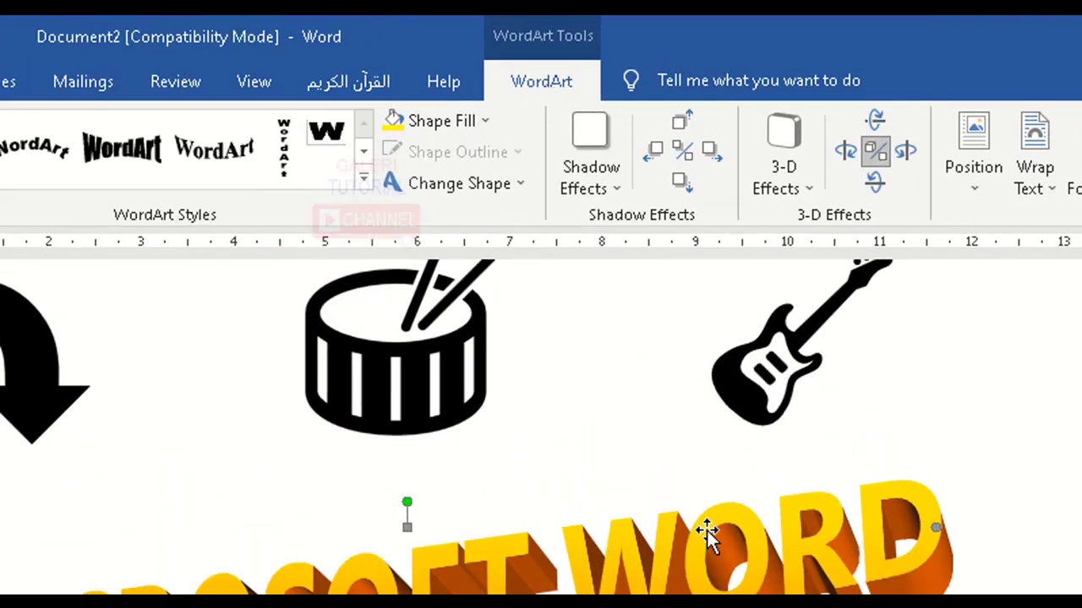
pyautogui.click(600, 389)
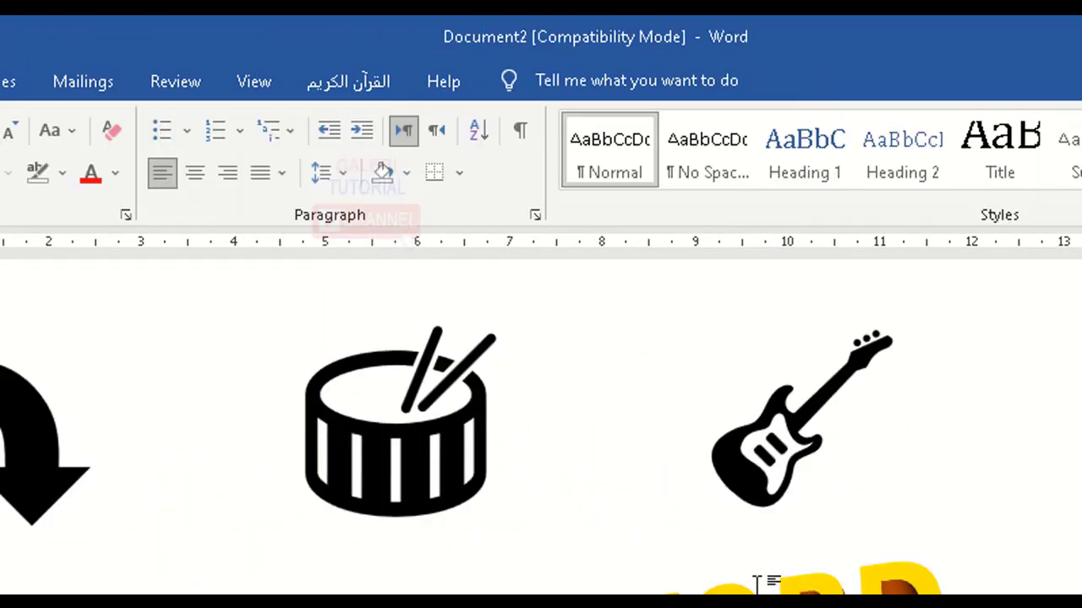
pyautogui.scroll(-2, 748, 515)
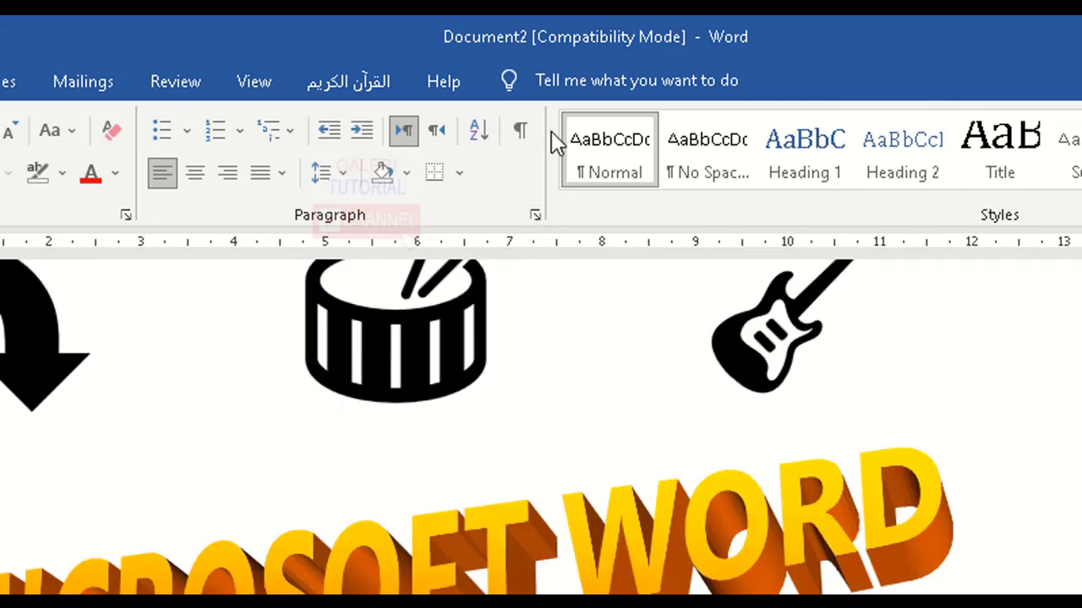
pyautogui.click(624, 525)
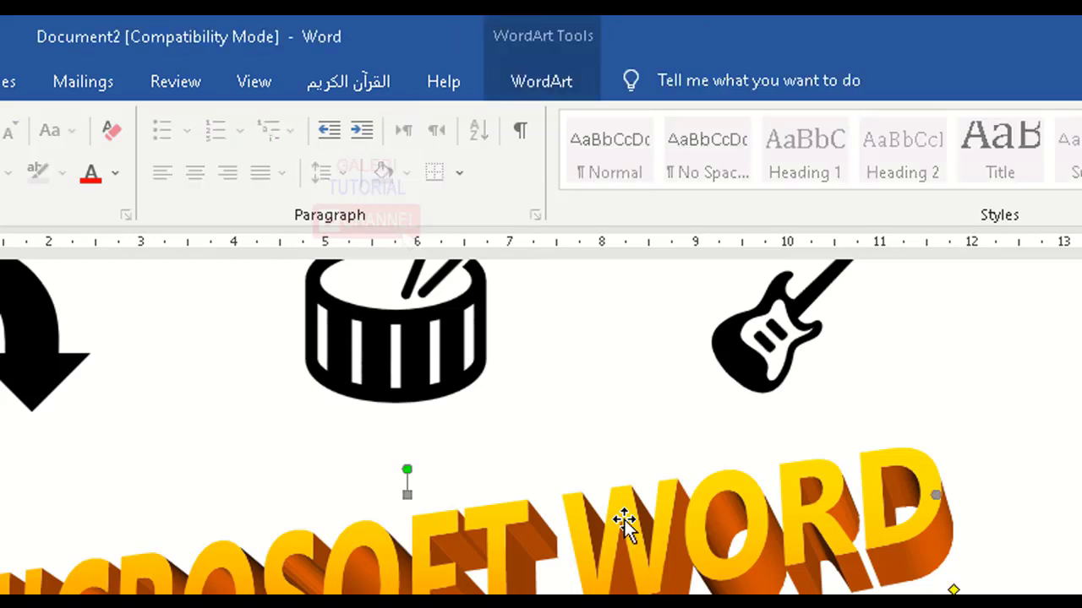
pyautogui.click(527, 85)
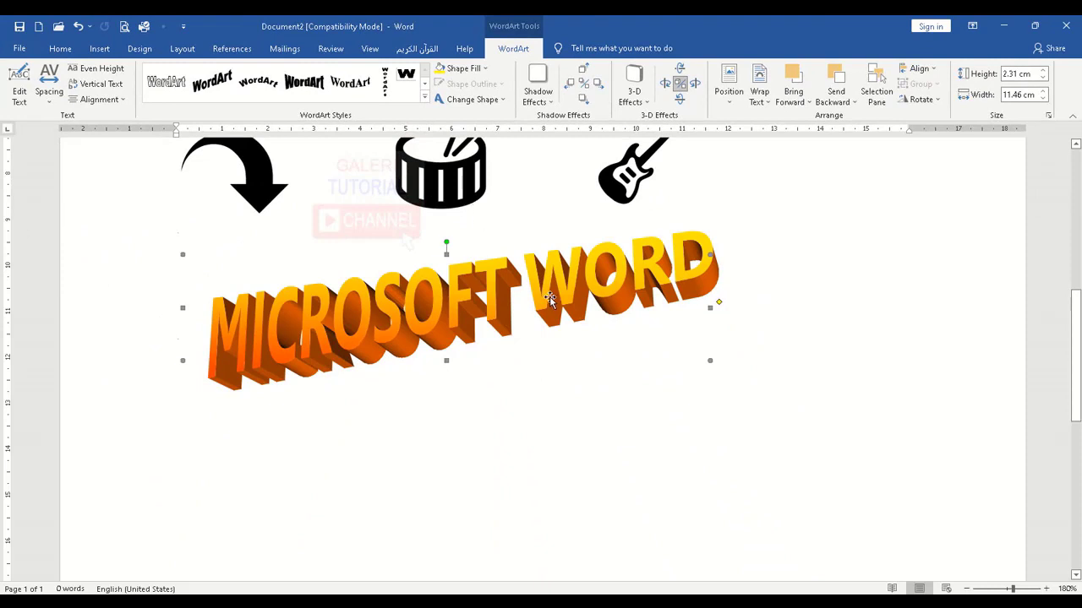
# Set the WordArt's text wrapping to In Front of Text and shift it slightly toward the right margin
pyautogui.click(765, 105)
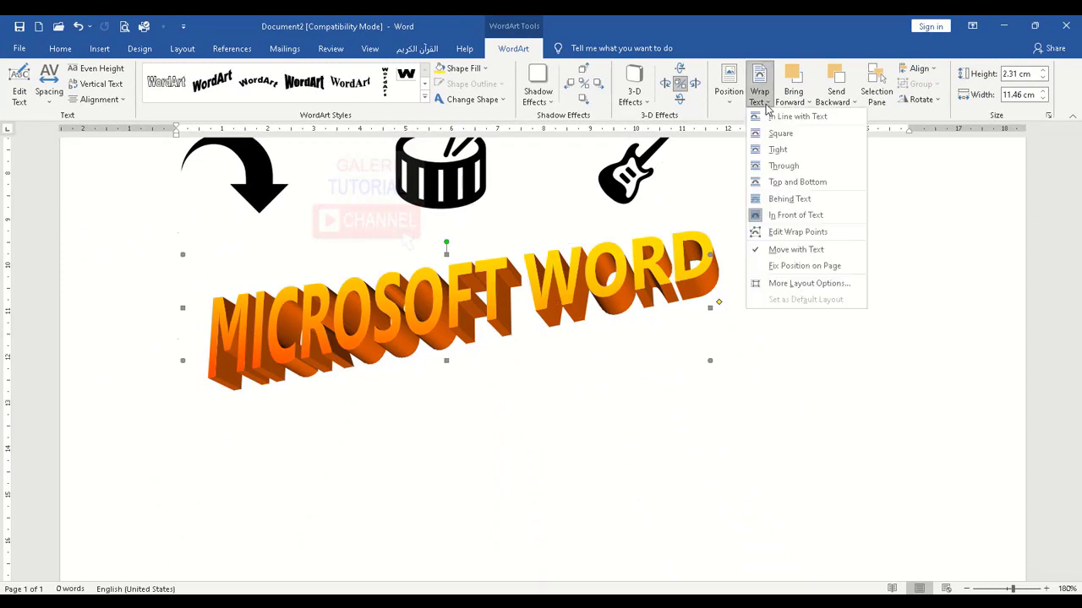
pyautogui.click(817, 222)
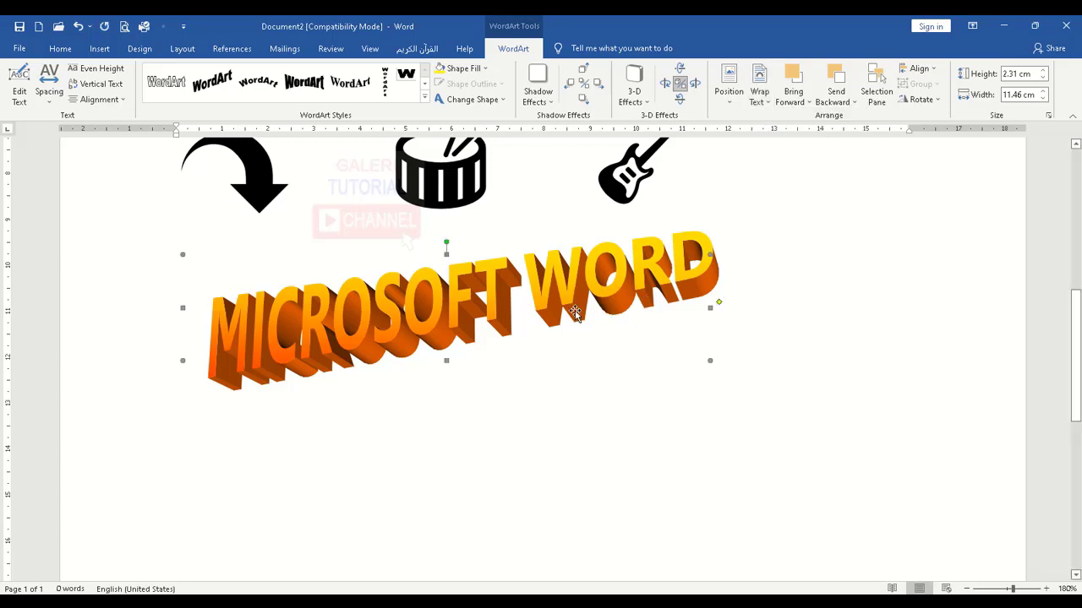
pyautogui.moveTo(575, 312); pyautogui.dragTo(594, 290)
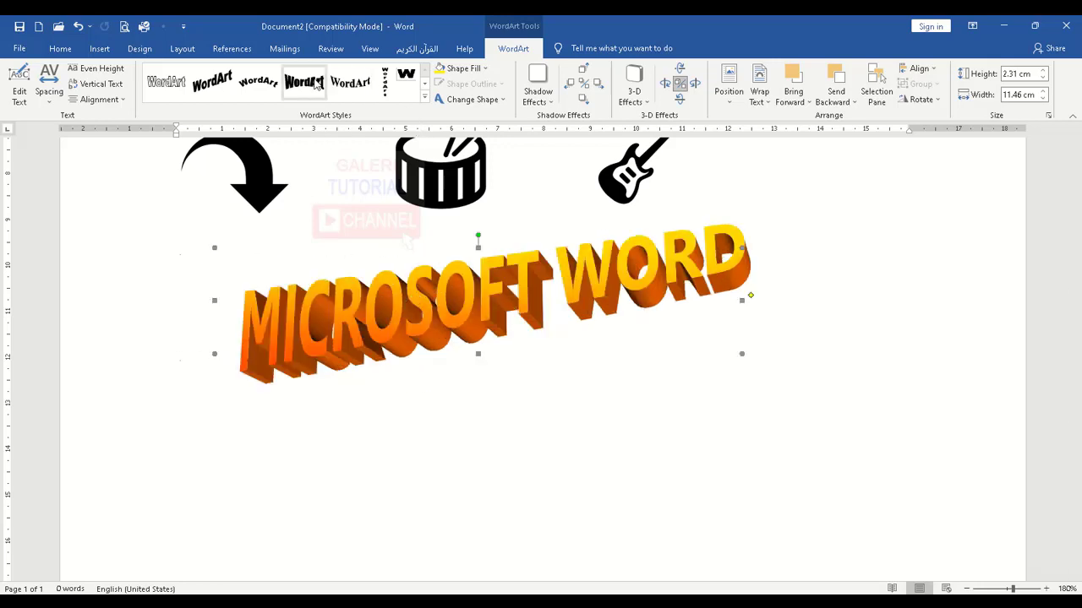
# Try several WordArt styles on MICROSOFT WORD and apply the heavy black one with taller ends and a narrower middle
pyautogui.click(315, 84)
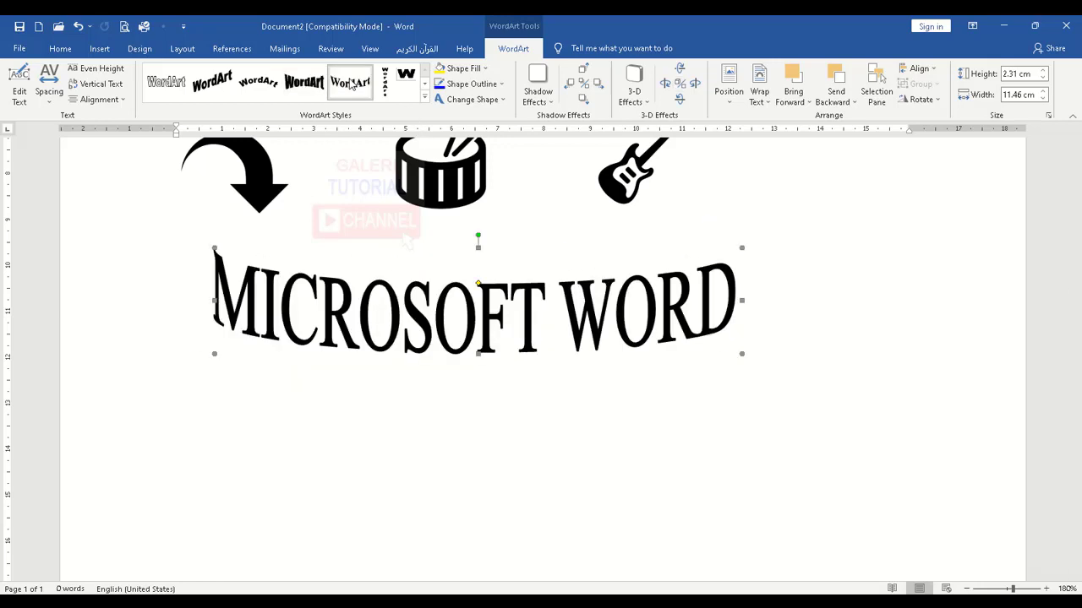
pyautogui.click(385, 85)
pyautogui.click(210, 88)
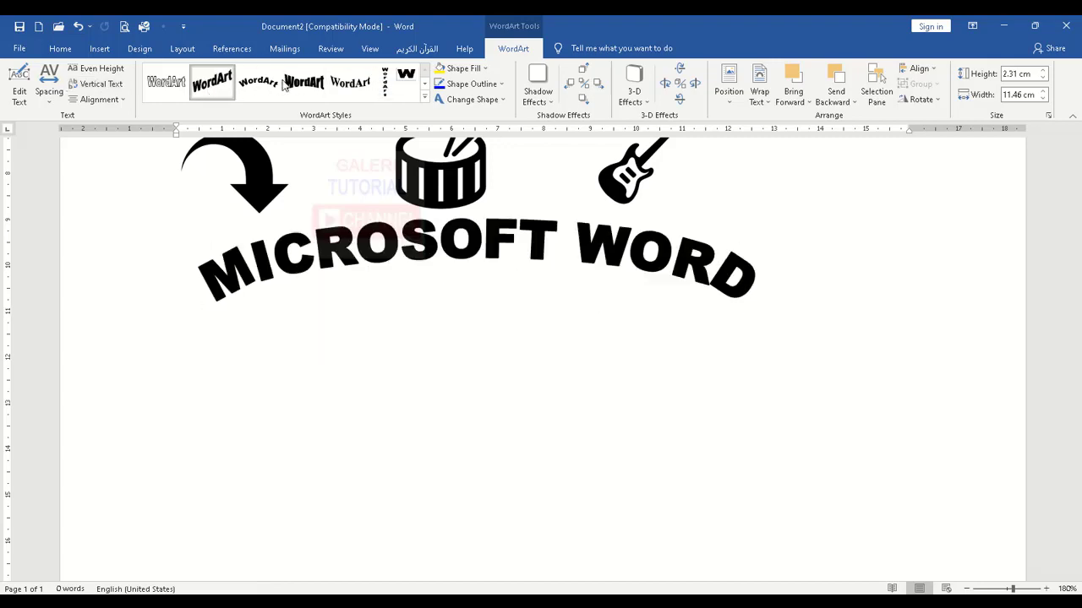
pyautogui.click(264, 86)
pyautogui.click(300, 88)
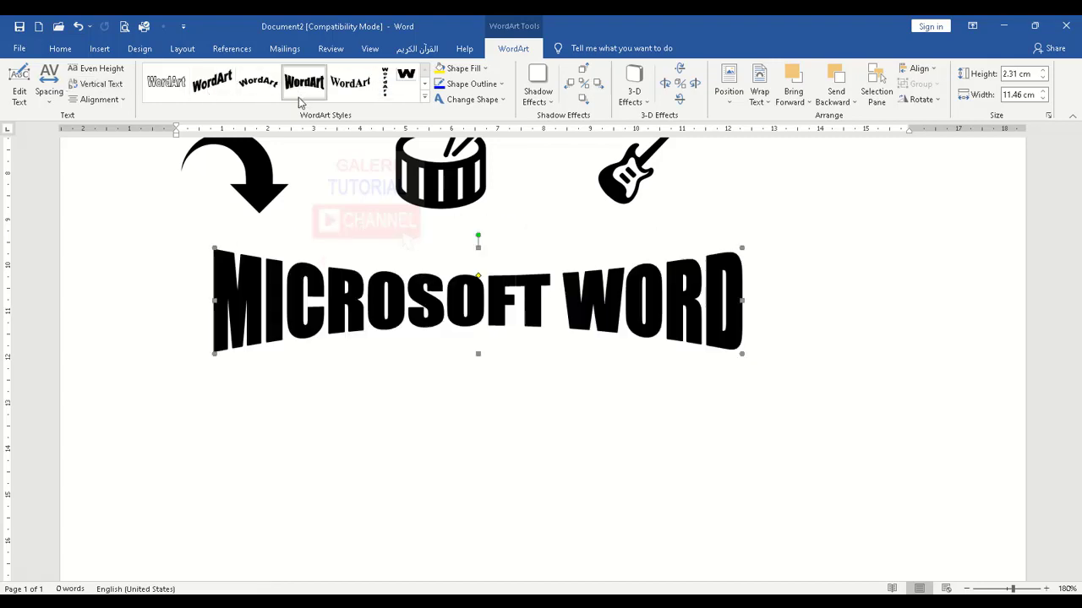
pyautogui.click(466, 414)
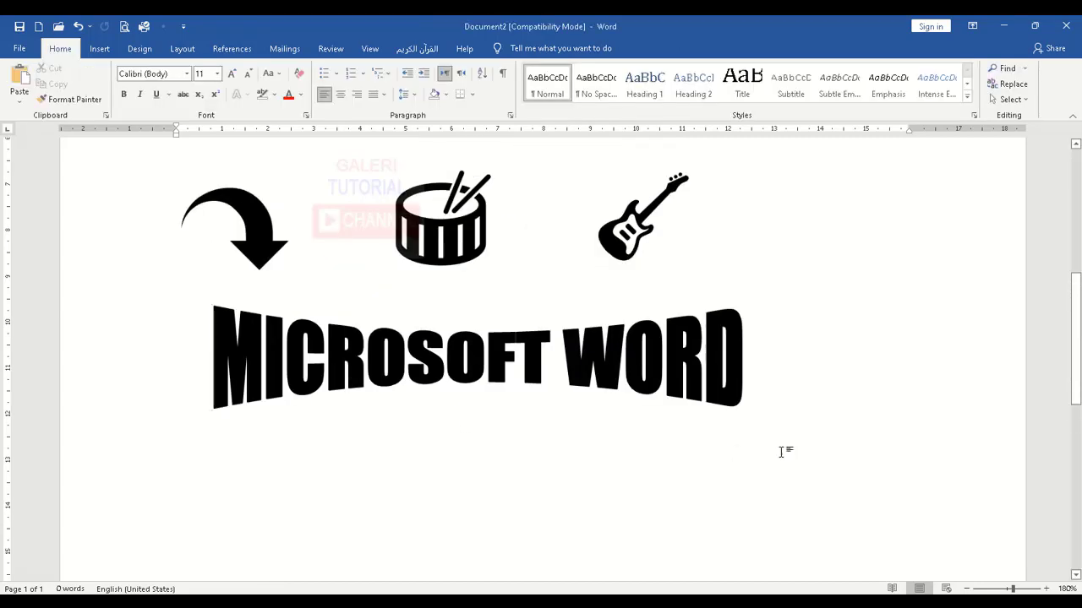
# Review the page from the table, picture and shapes down to the icons and WordArt
pyautogui.click(108, 48)
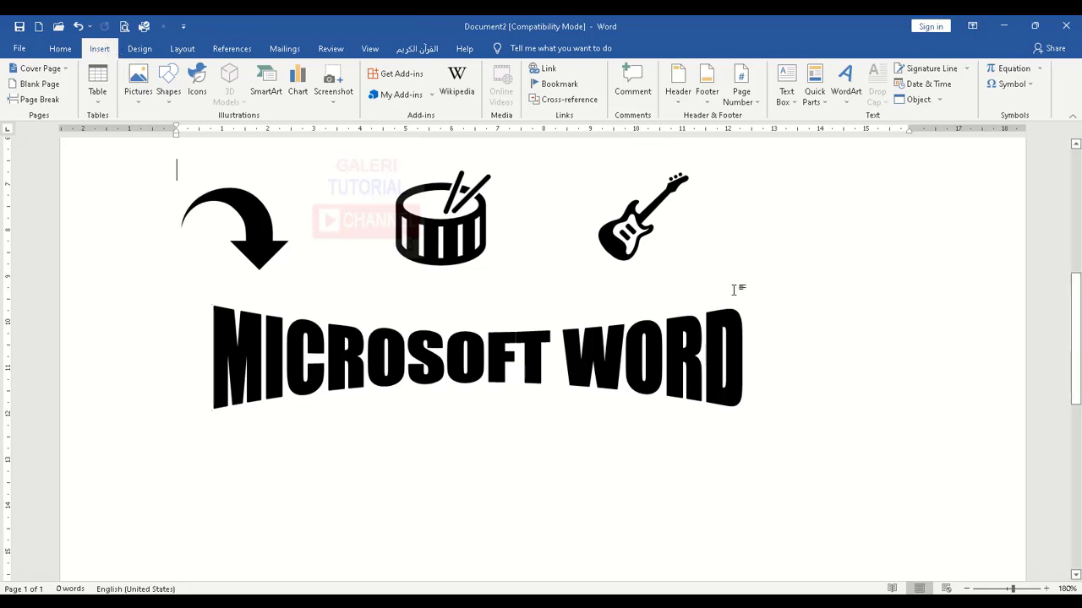
pyautogui.scroll(-3, 734, 289)
pyautogui.scroll(5, 735, 290)
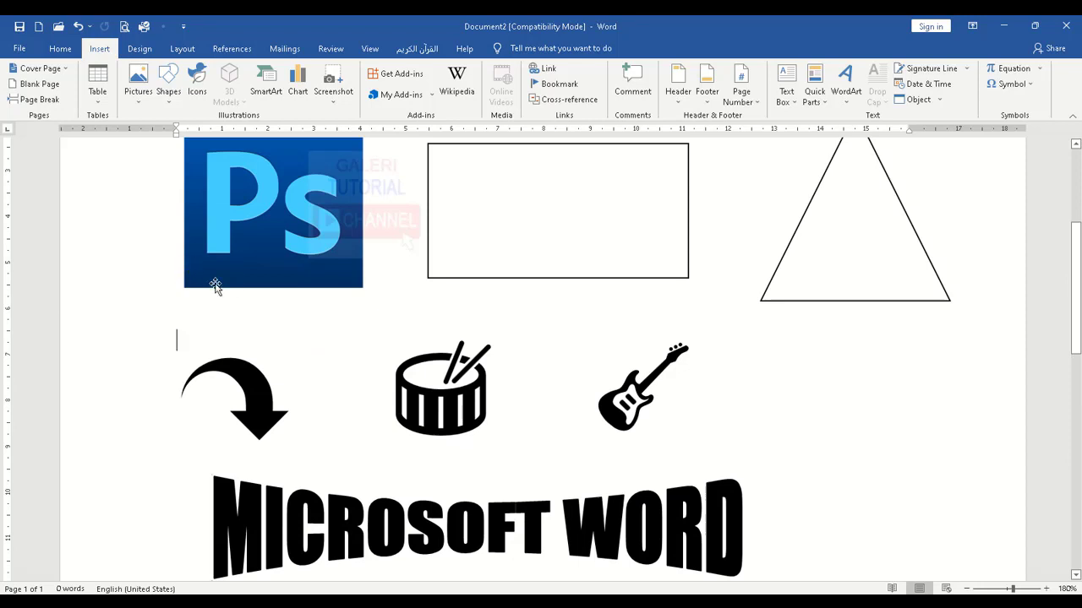
pyautogui.scroll(3, 220, 291)
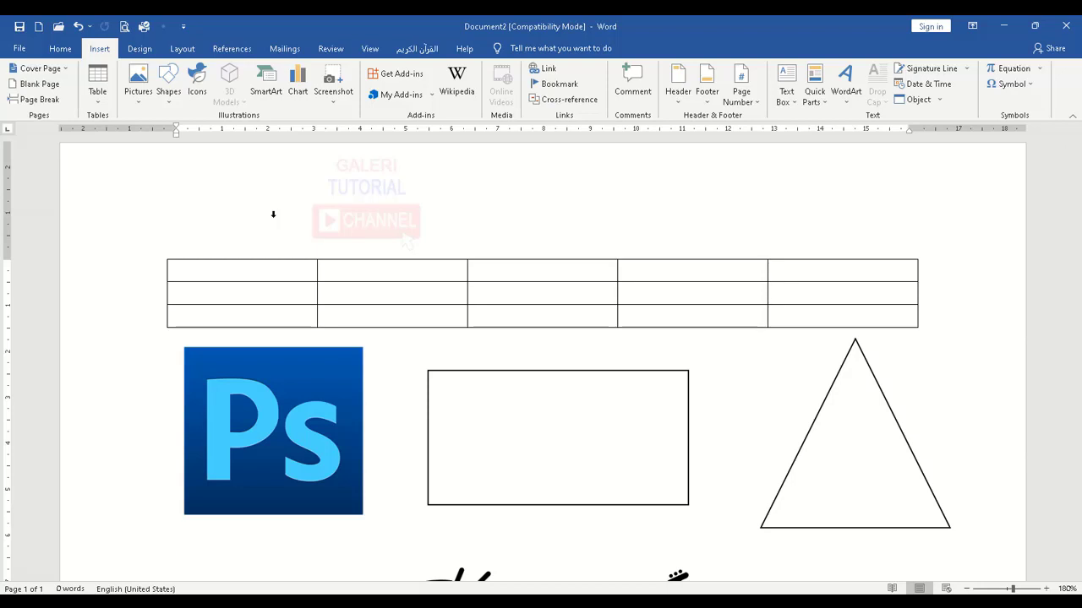
pyautogui.scroll(-5, 479, 248)
pyautogui.scroll(-6, 425, 302)
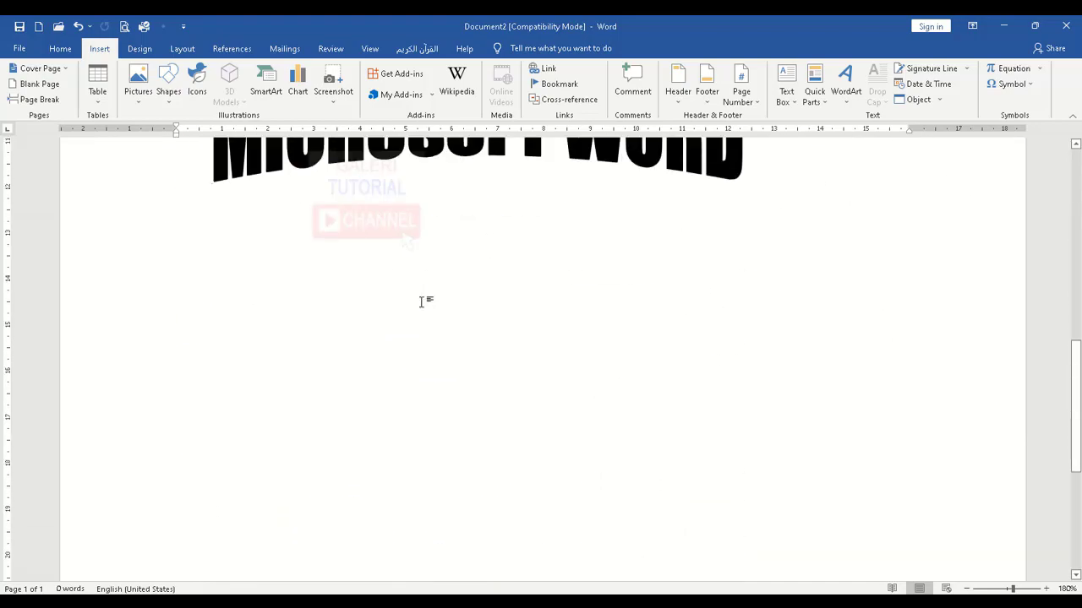
pyautogui.scroll(4, 425, 297)
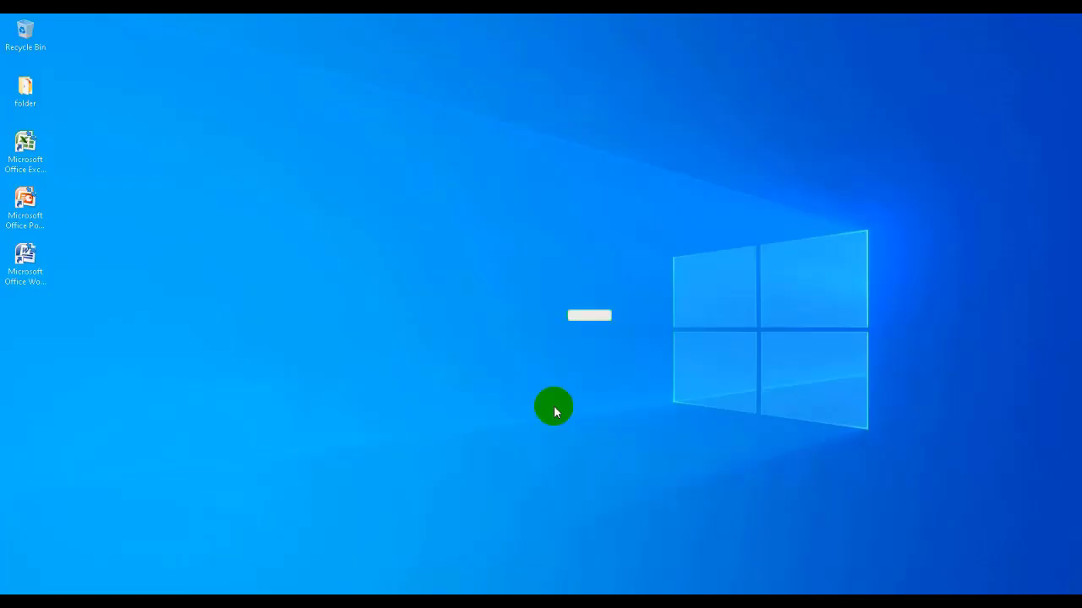